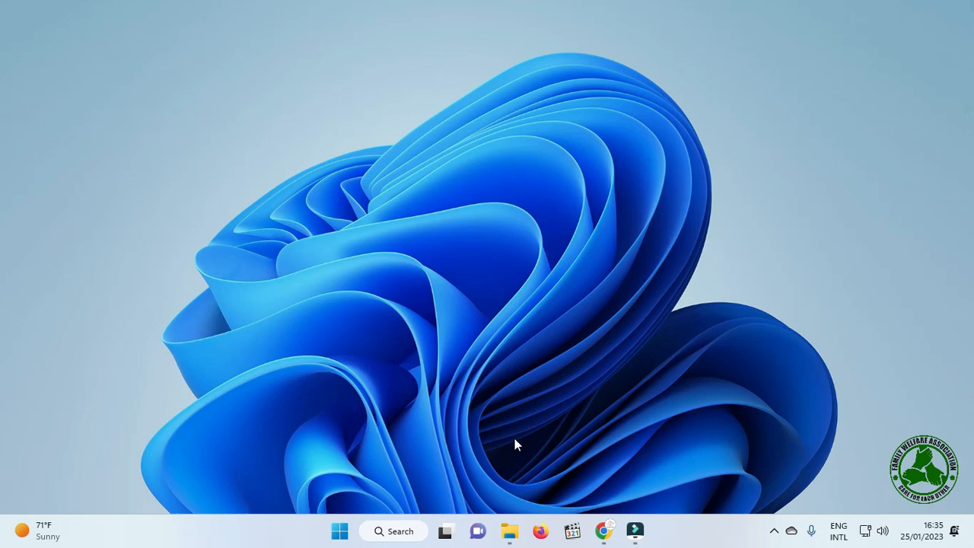
Start Excel and create a blank workbook, dismissing the licence notices.
key("super+r")
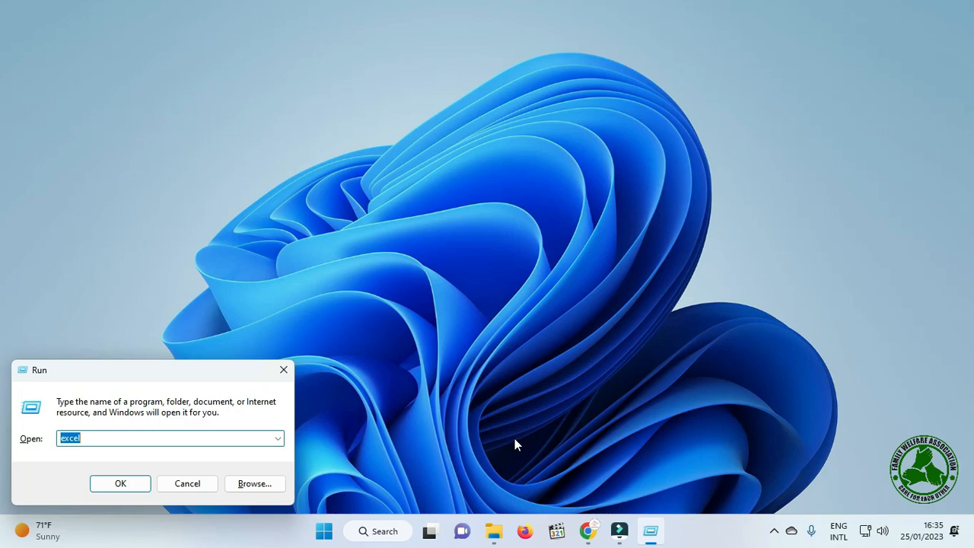
type("excel")
key("Return")
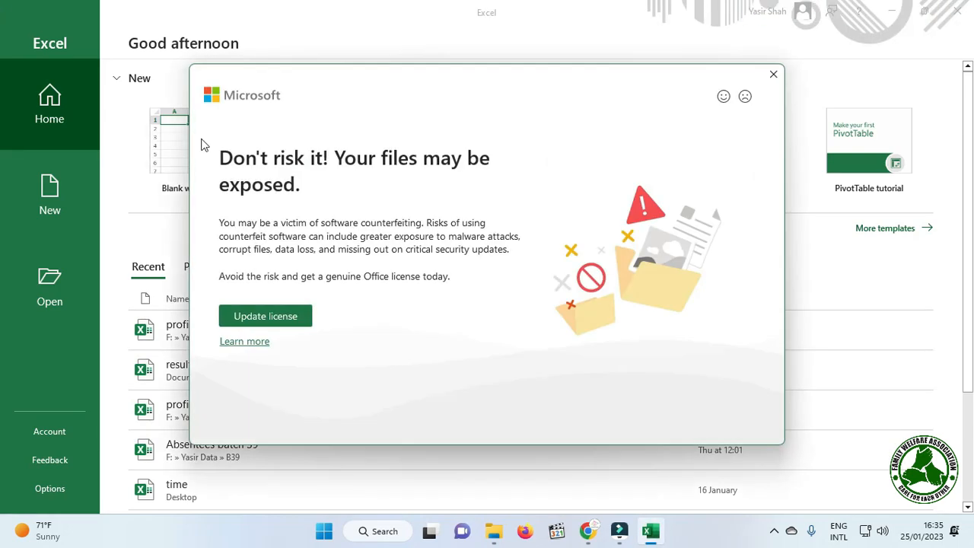
left_click(771, 76)
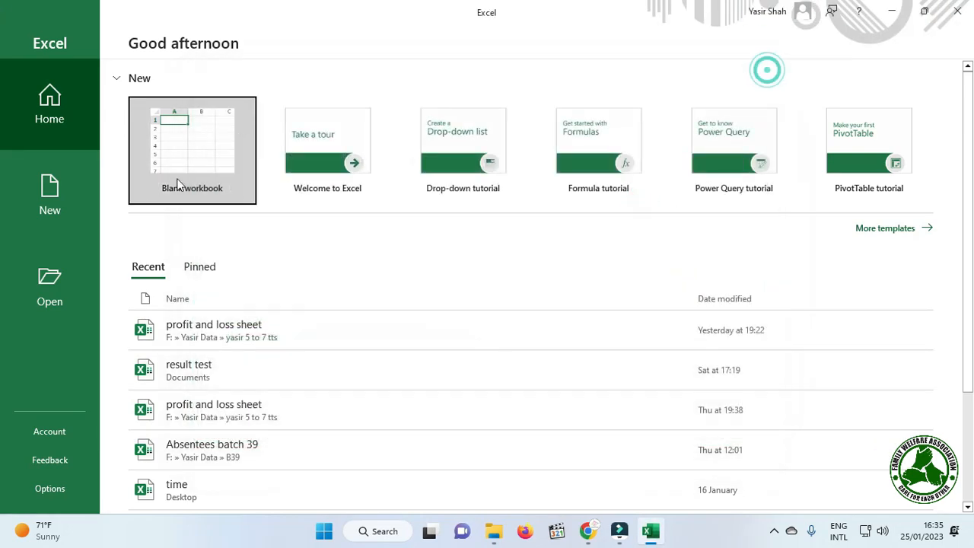
left_click(194, 147)
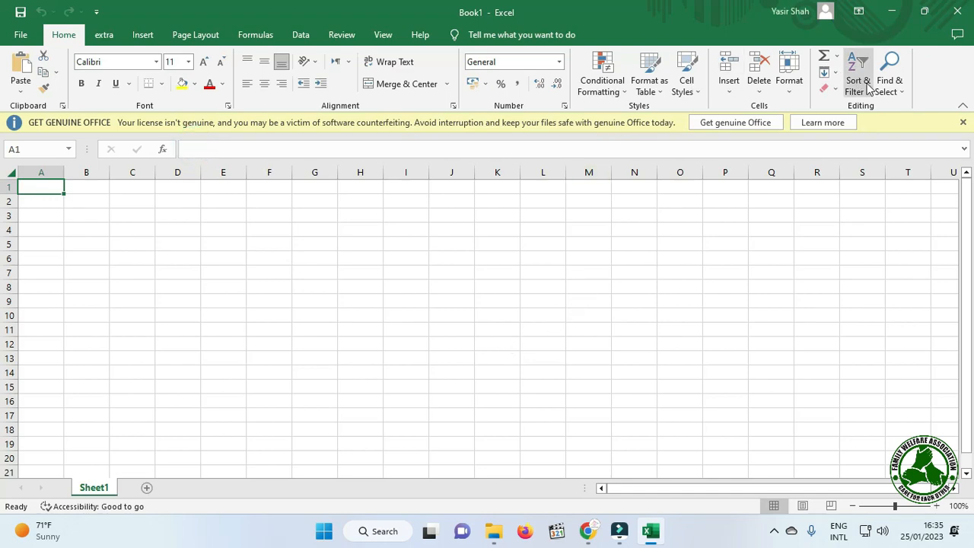
left_click(963, 122)
left_click(296, 253)
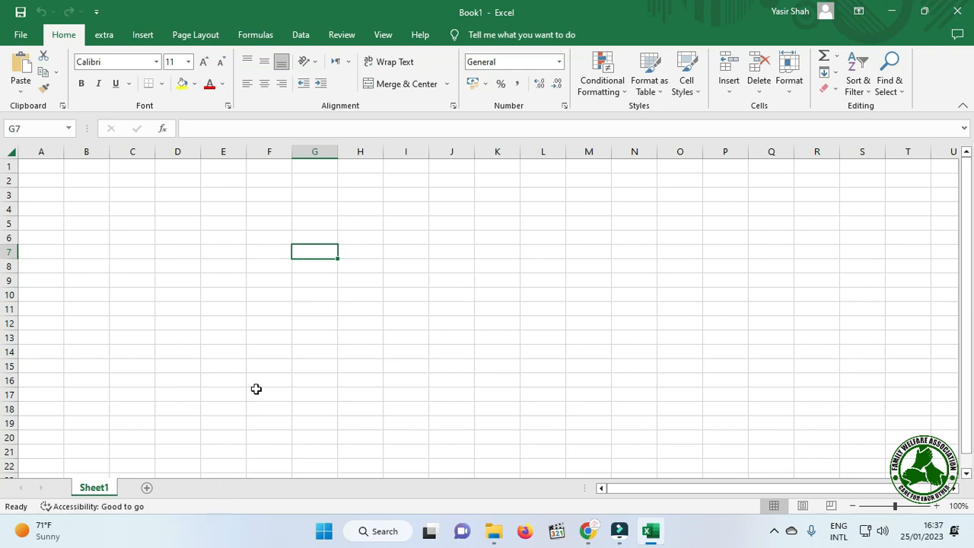
left_click(301, 267)
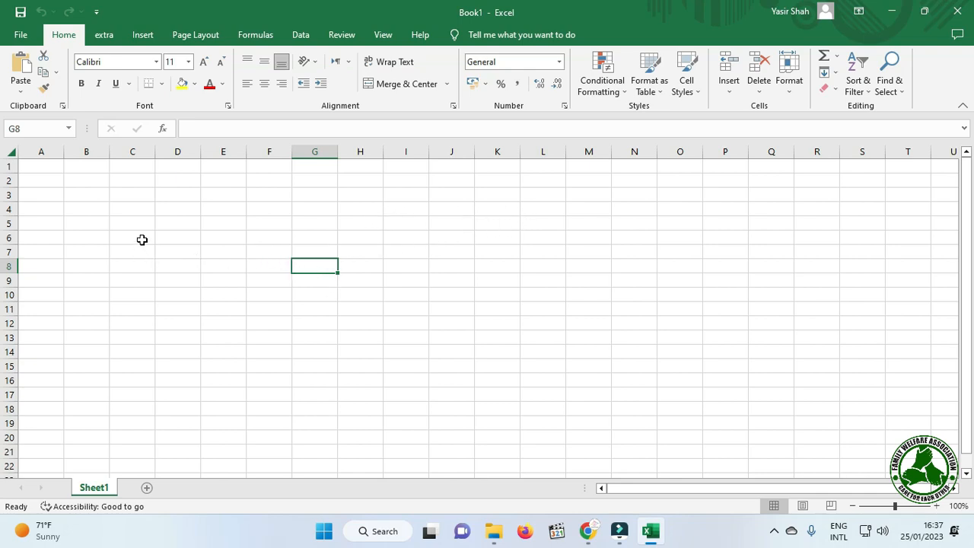
Highlight columns A to K and rows 1 to 13 of the empty sheet to examine its columns and rows.
left_click(144, 149)
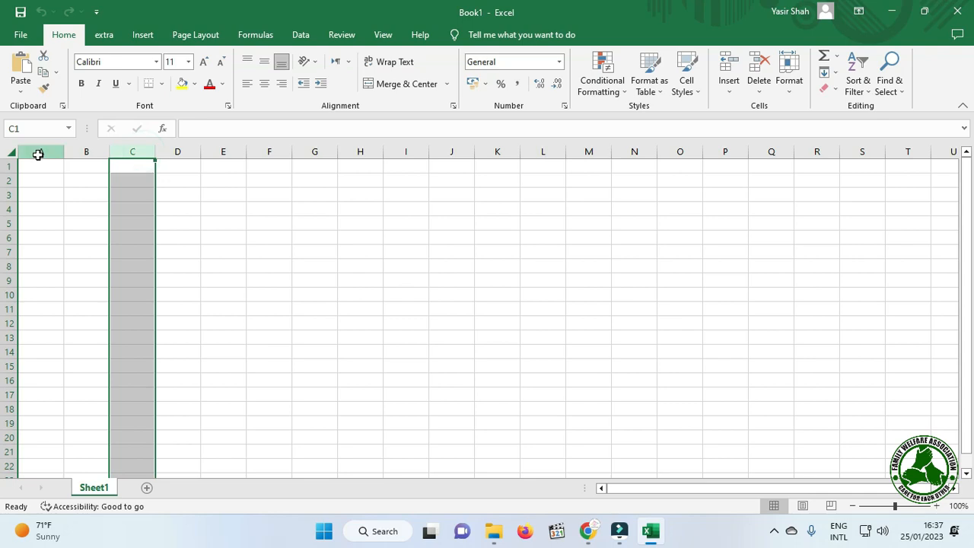
left_click_drag(37, 153, 517, 156)
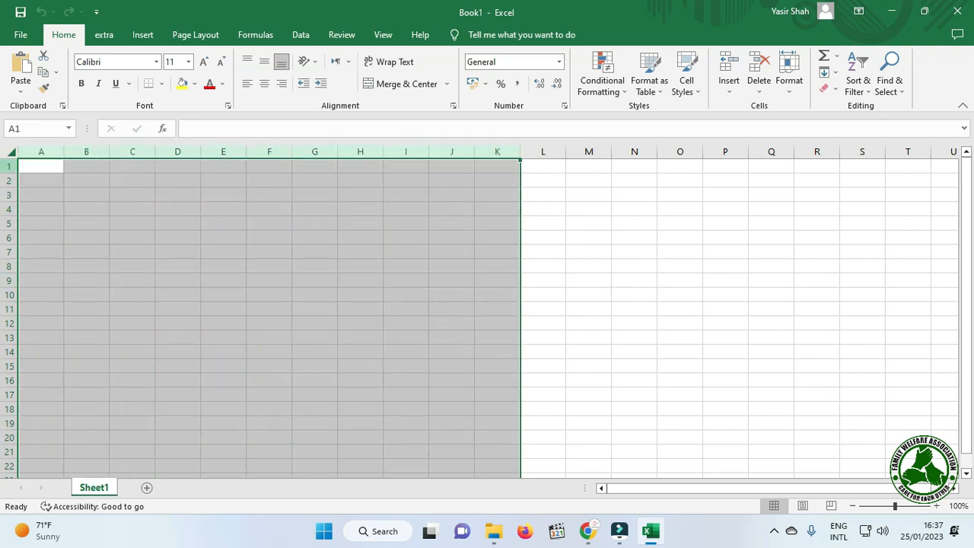
left_click_drag(7, 165, 9, 340)
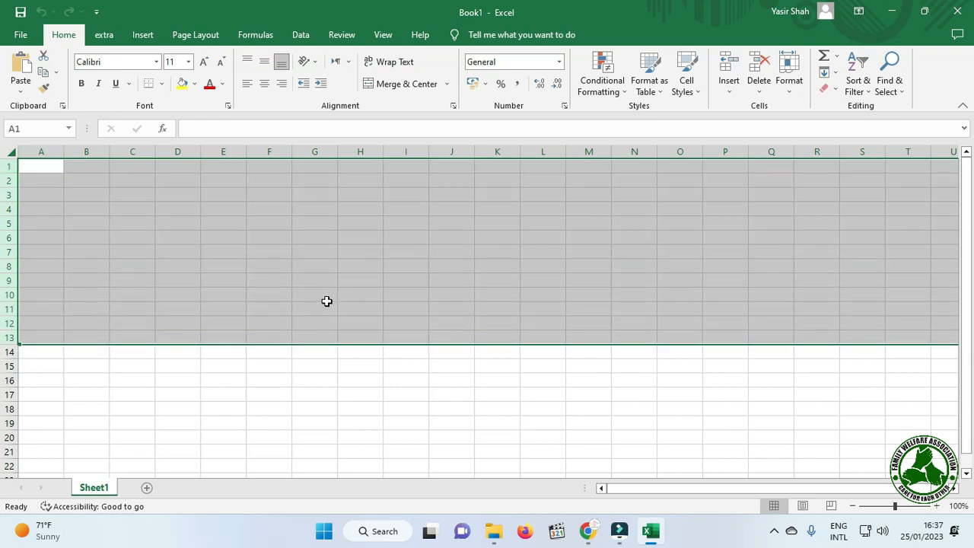
left_click(326, 299)
left_click_drag(302, 294, 323, 234)
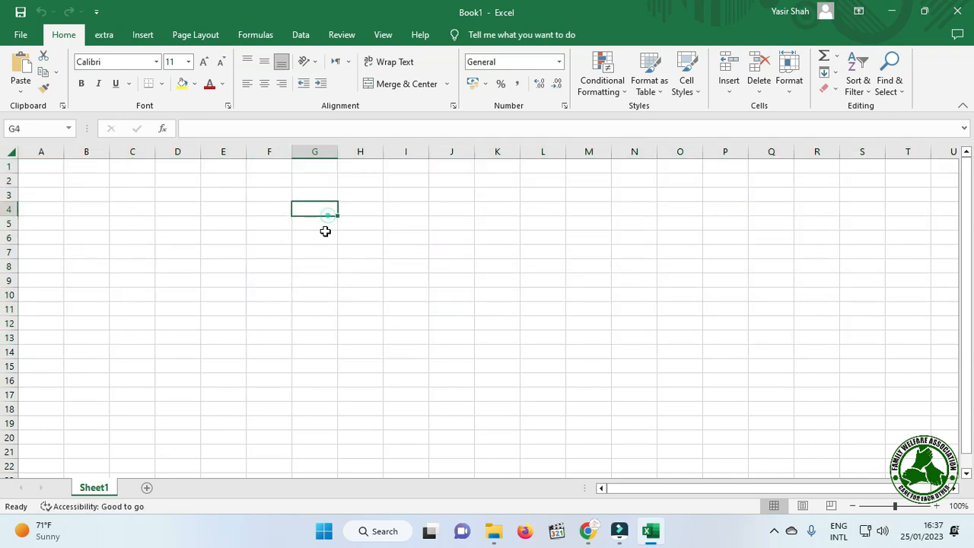
left_click(321, 264)
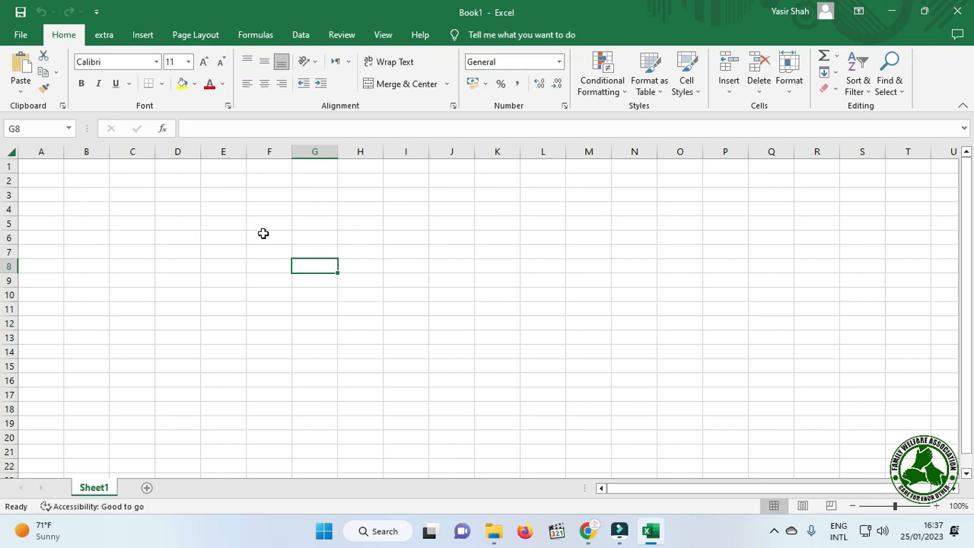
Highlight columns A to F and column F alone, ending with a single cell selected.
left_click_drag(41, 150, 294, 154)
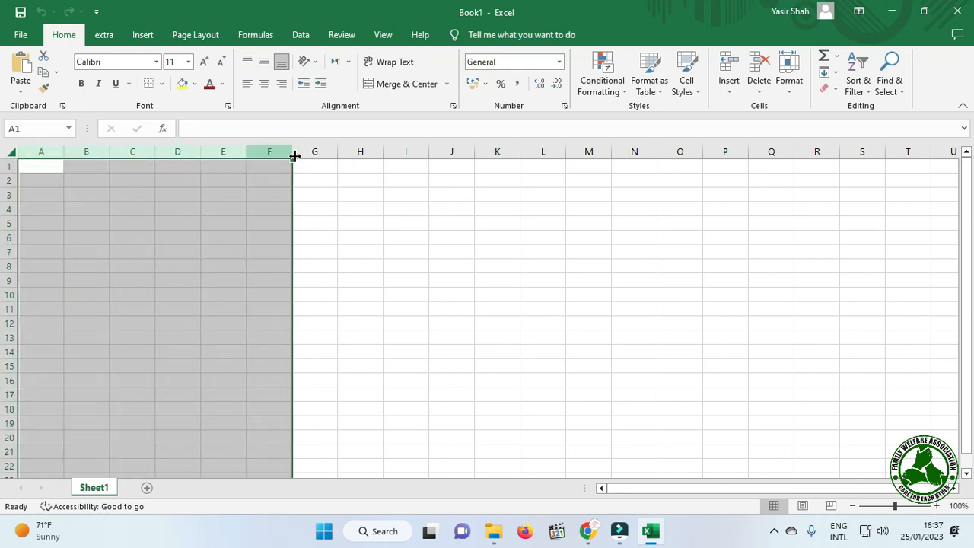
left_click(269, 152)
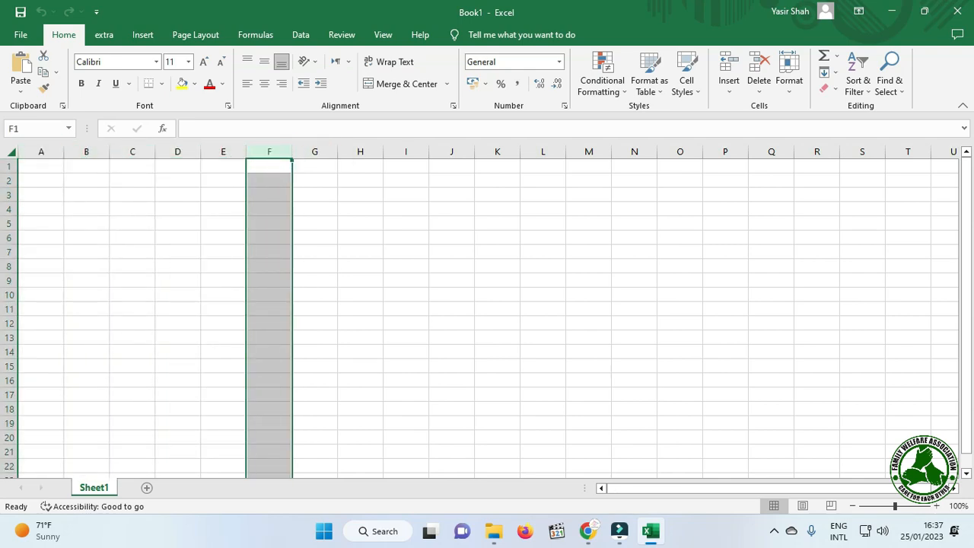
left_click(257, 206)
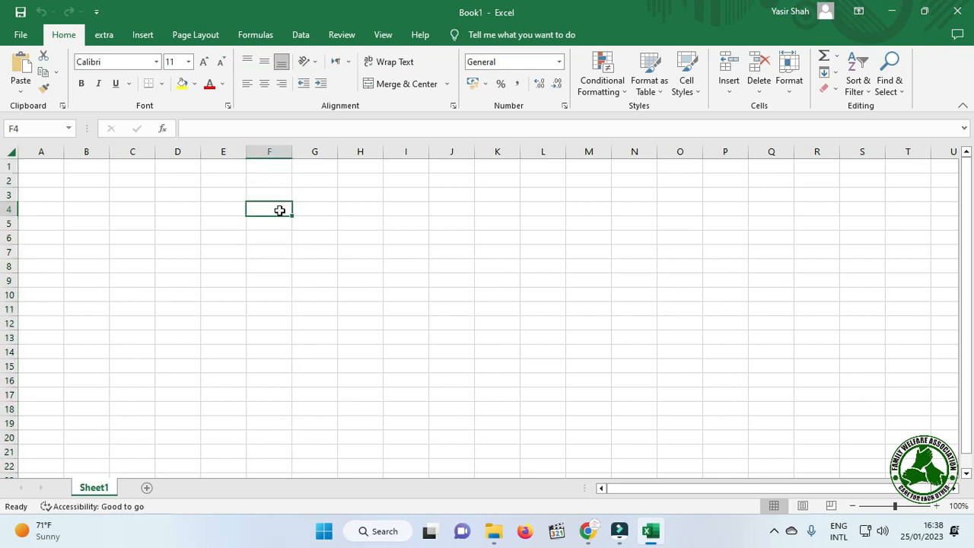
left_click(312, 268)
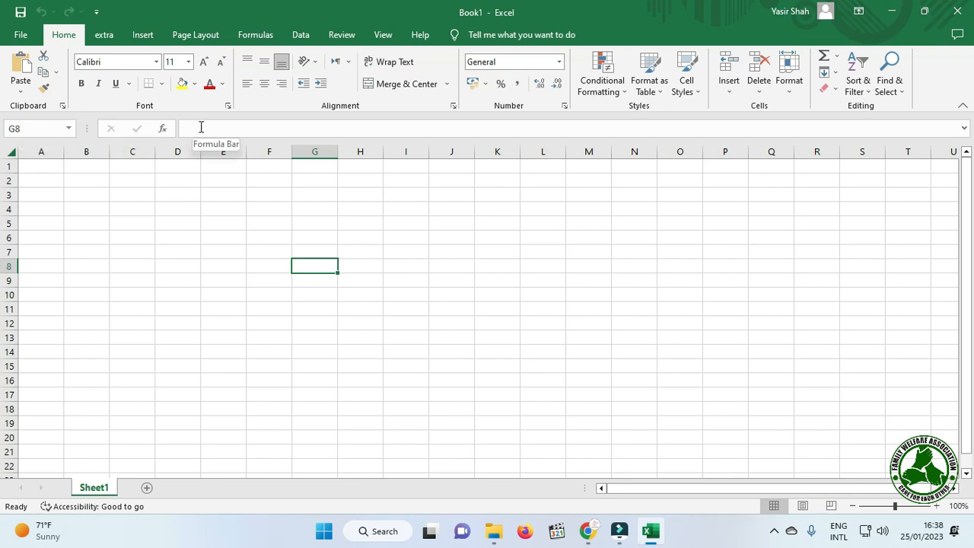
left_click(207, 263)
type("5464646546464")
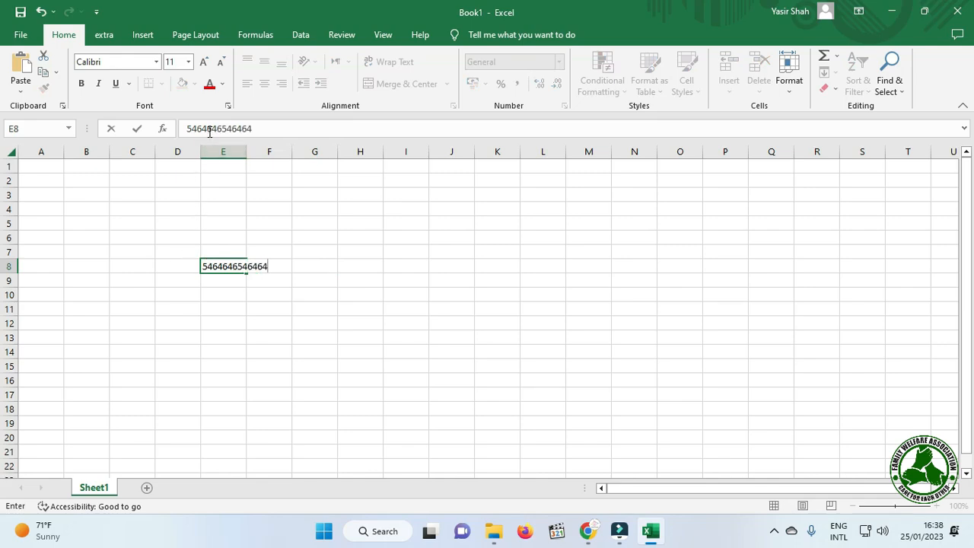
left_click(266, 229)
left_click(232, 264)
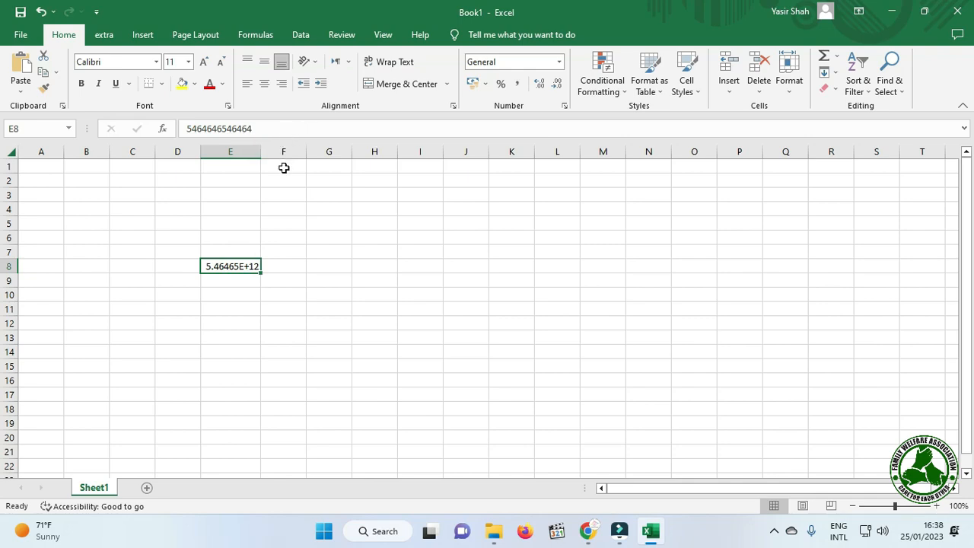
key("ctrl+z")
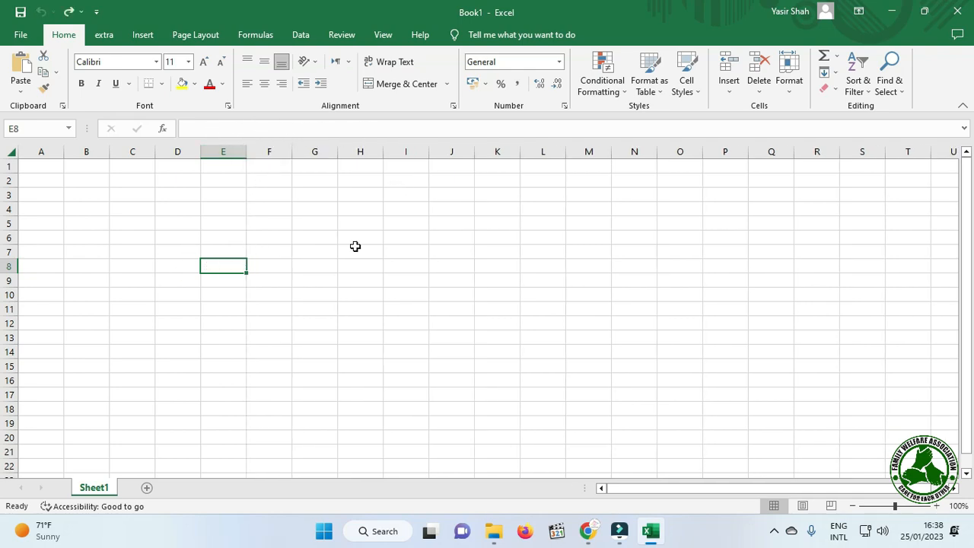
Highlight columns A to N and select individual cells to examine the uniform column layout.
left_click(277, 256)
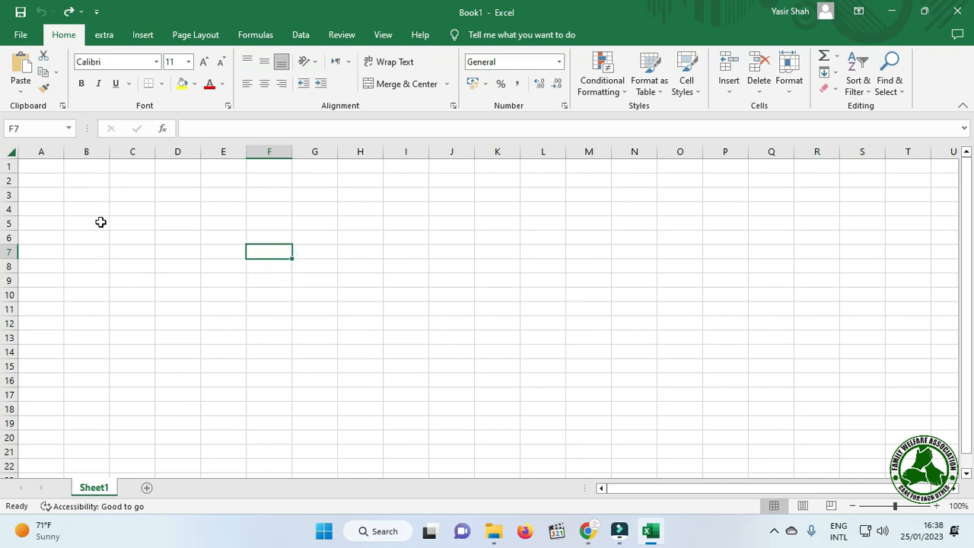
left_click_drag(38, 152, 639, 151)
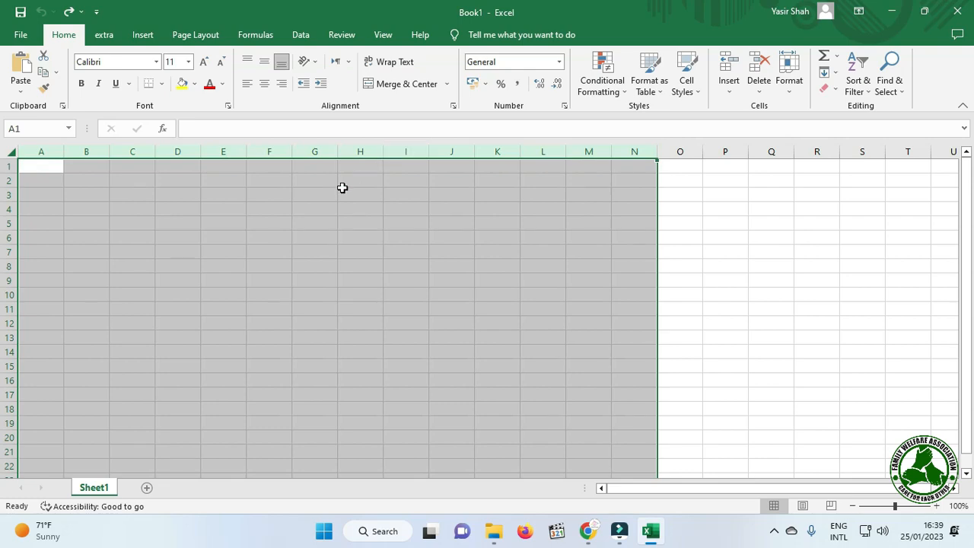
left_click(231, 253)
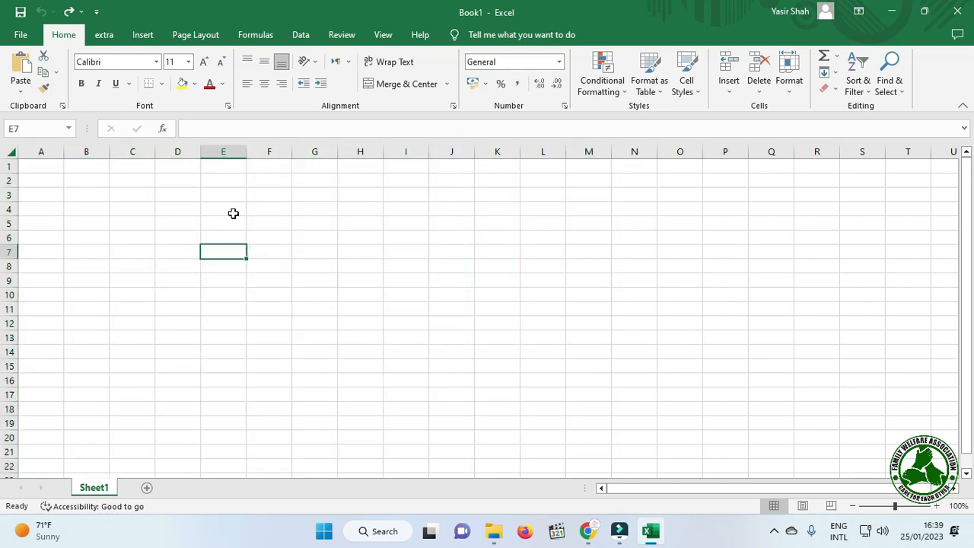
left_click(177, 223)
left_click(113, 190)
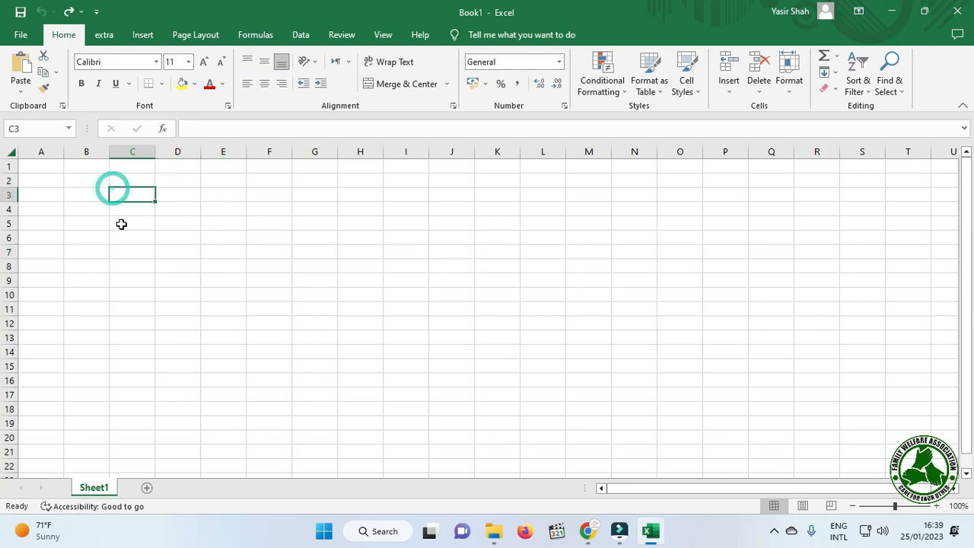
left_click(155, 263)
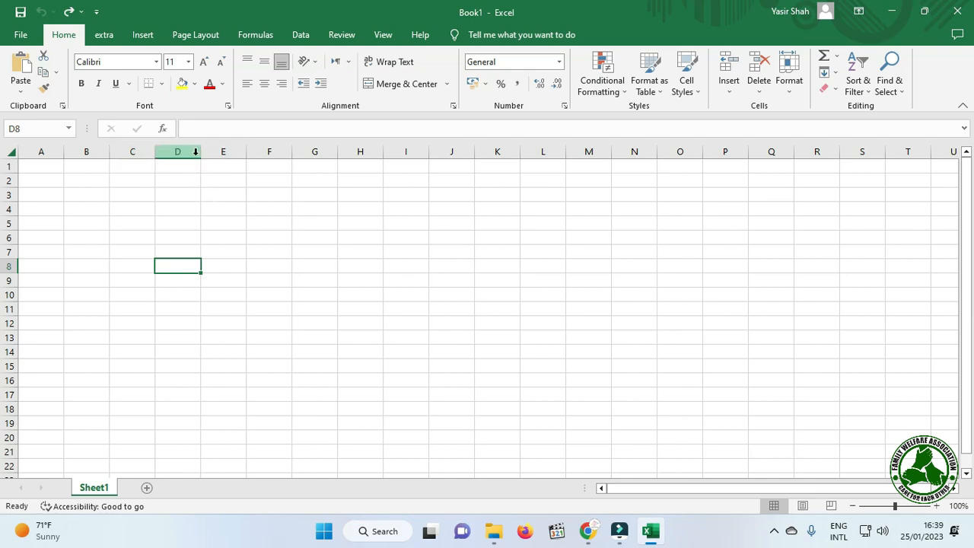
Widen column D slightly by its header border and set column C's width to 4.
mouse_move(201, 156)
left_mouse_down()
mouse_move(176, 152)
mouse_move(212, 151)
left_mouse_up()
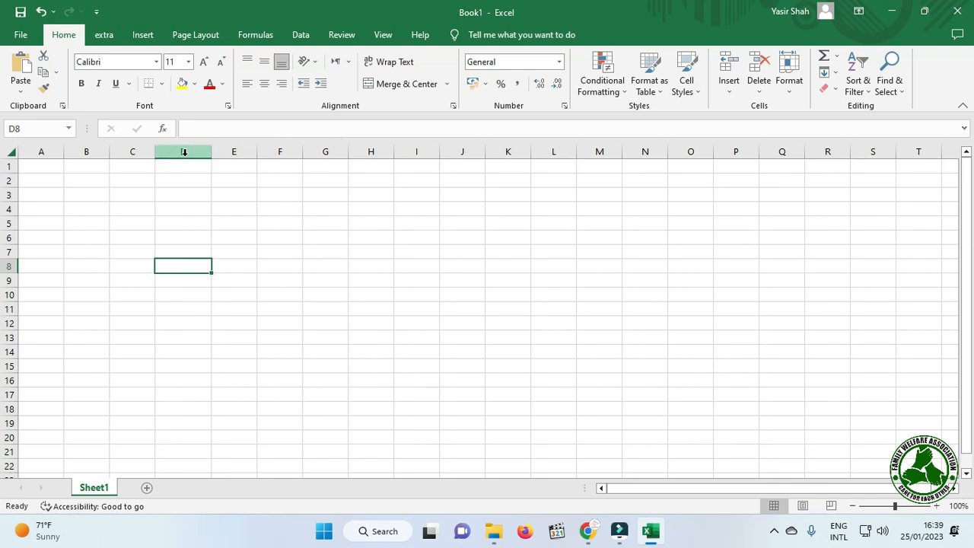
right_click(134, 156)
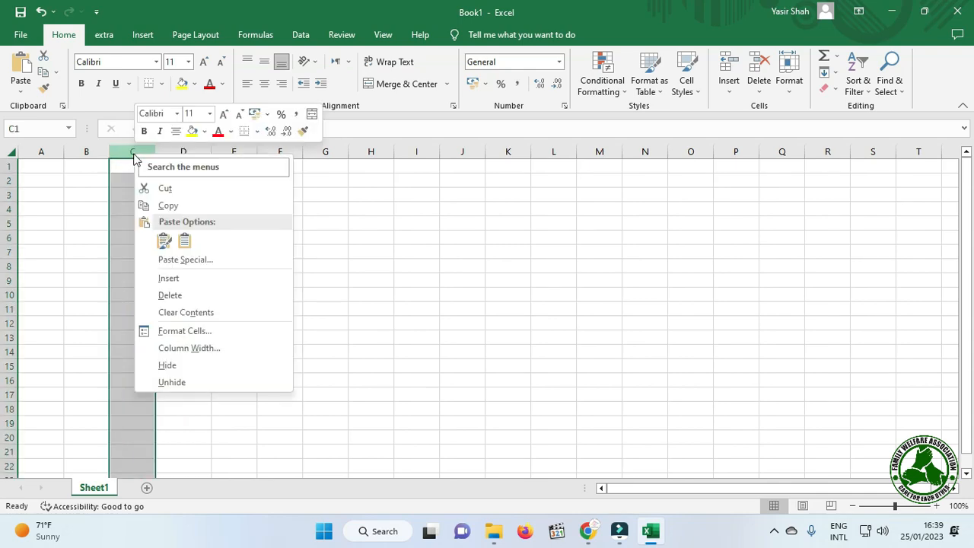
left_click(195, 349)
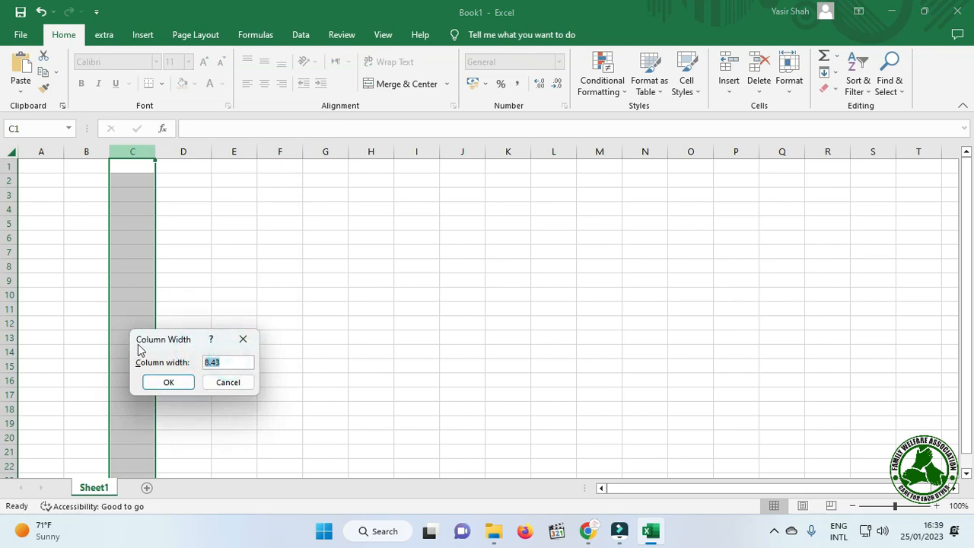
left_click_drag(152, 338, 312, 265)
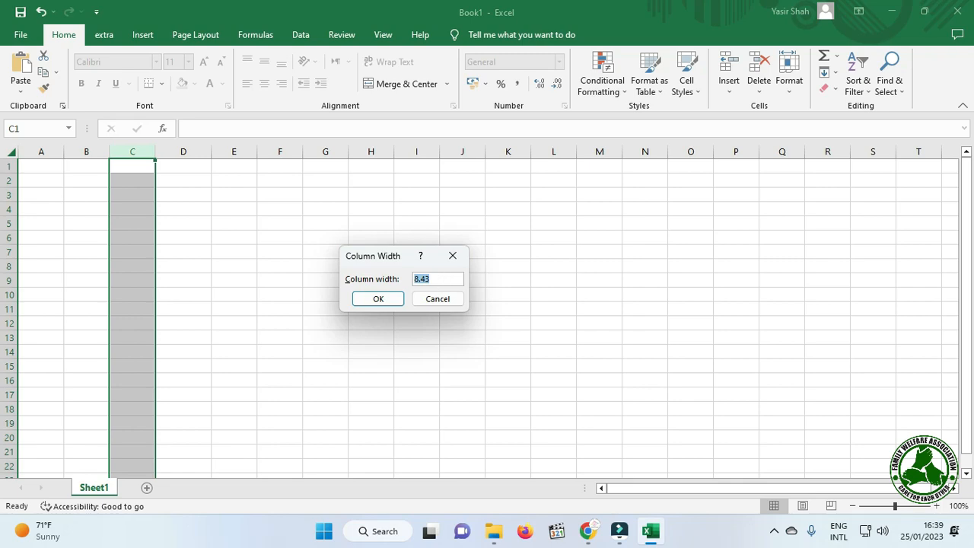
key("Return")
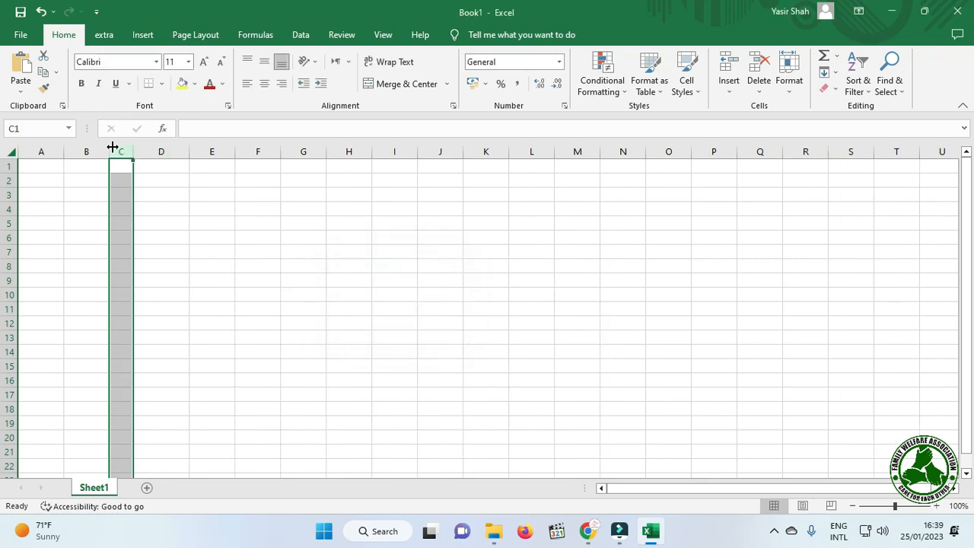
Set the width of column C to 8 and deselect the column.
right_click(122, 151)
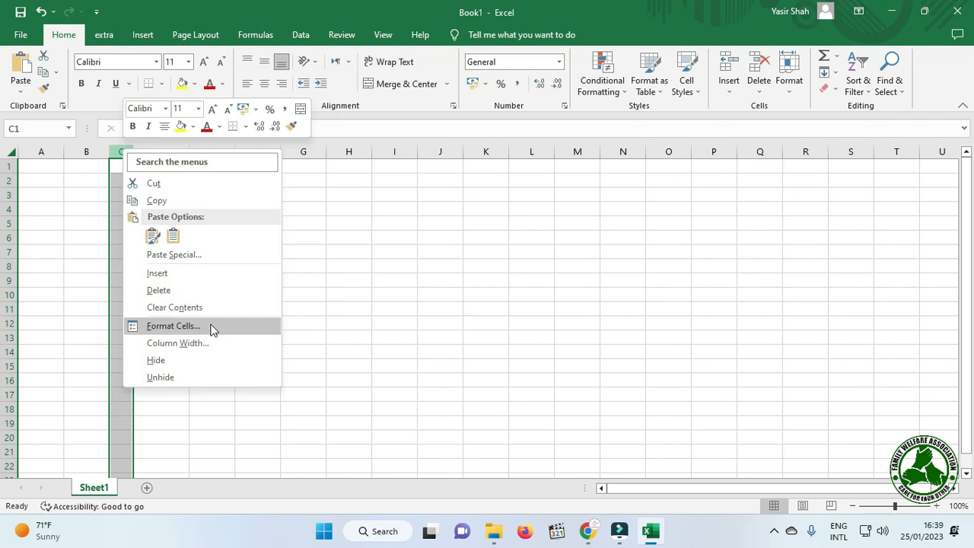
left_click(197, 342)
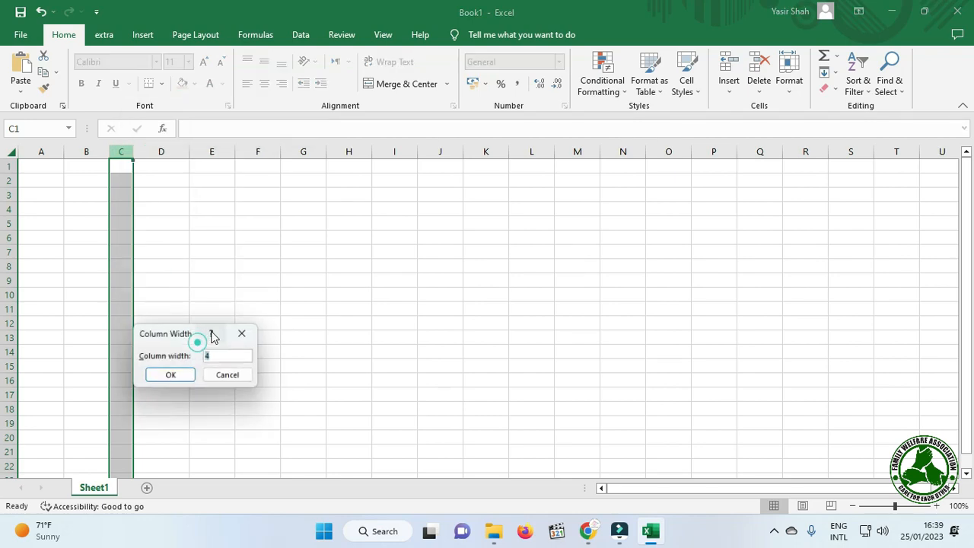
type("8")
key("Return")
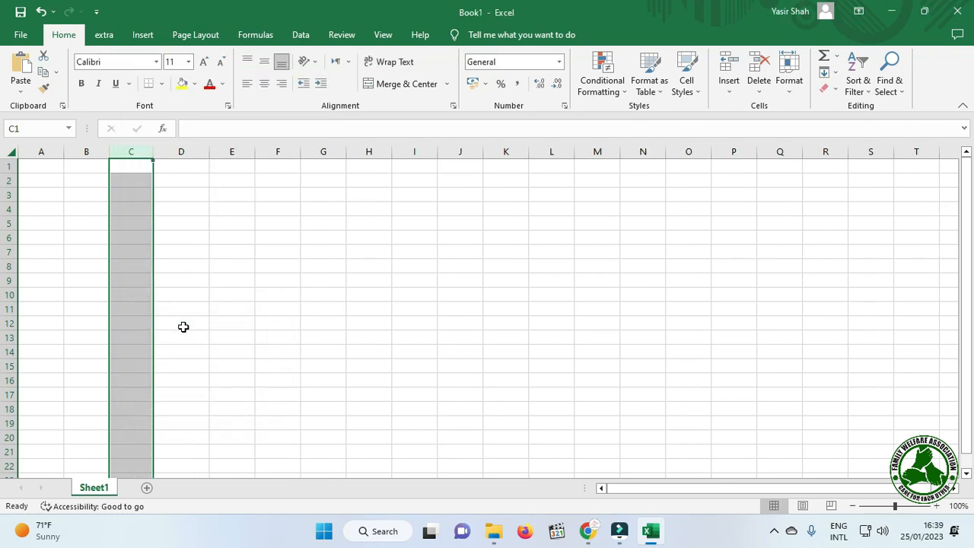
left_click(325, 257)
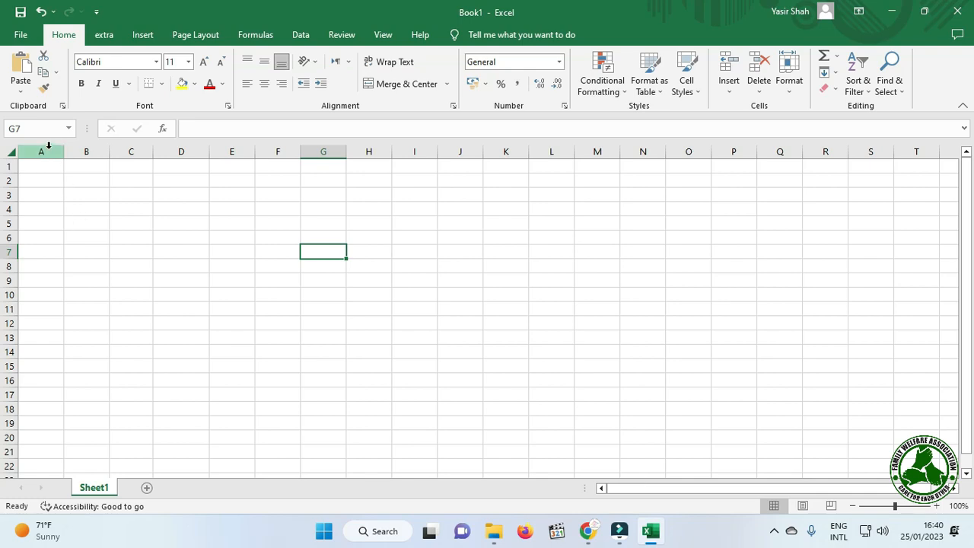
Widen columns A to L together to one equal width by resizing column L's border.
left_click_drag(44, 147, 546, 151)
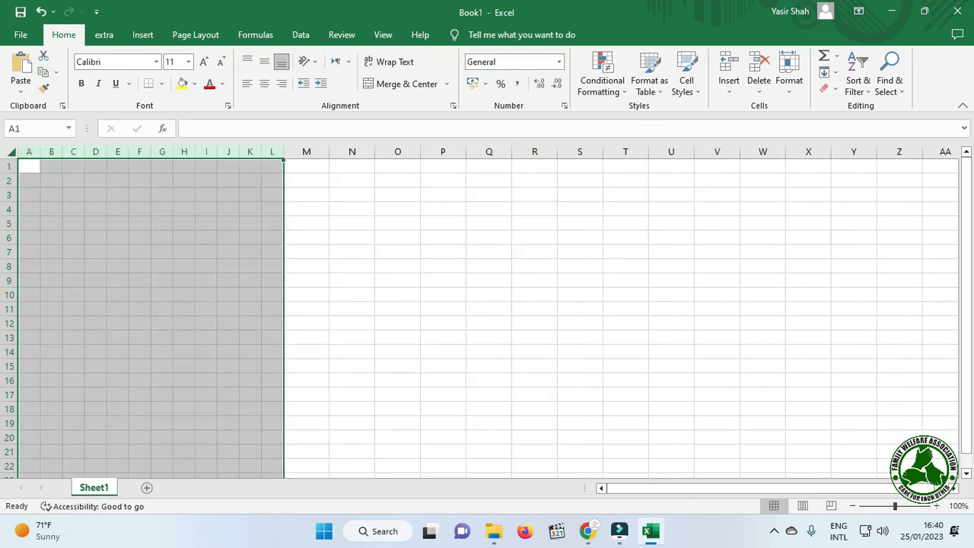
left_click_drag(285, 151, 323, 150)
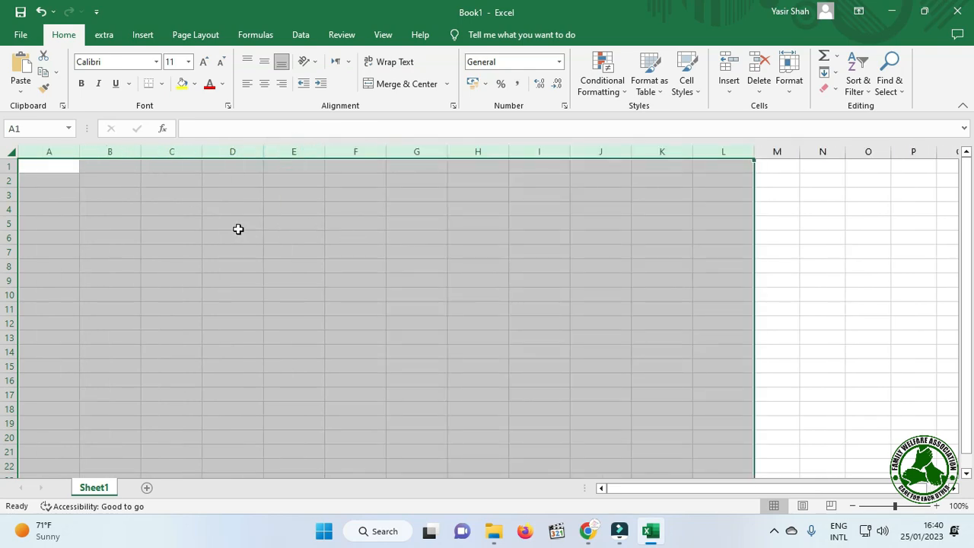
left_click(35, 207)
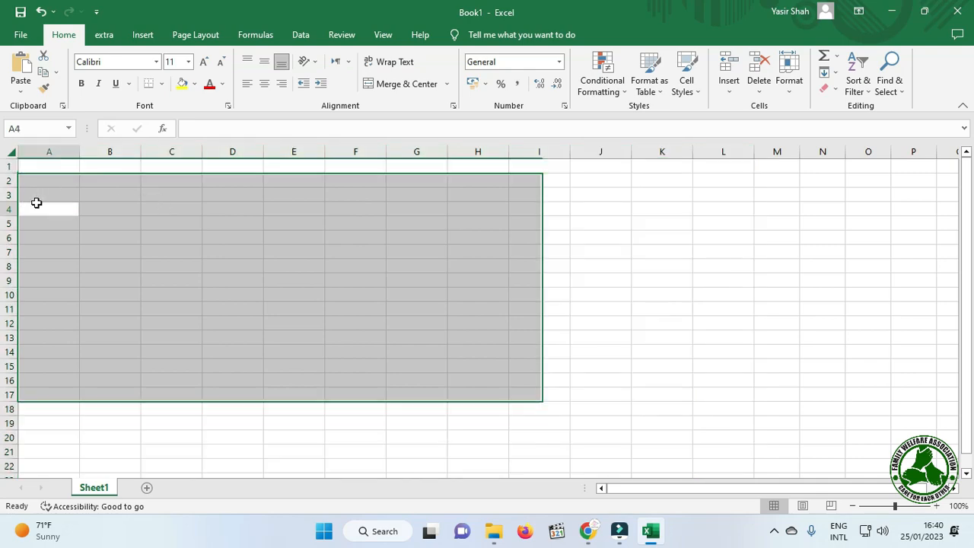
Reduce row 1's height slightly by its header border and deselect the highlighted range.
left_click_drag(9, 175, 8, 172)
left_click(203, 180)
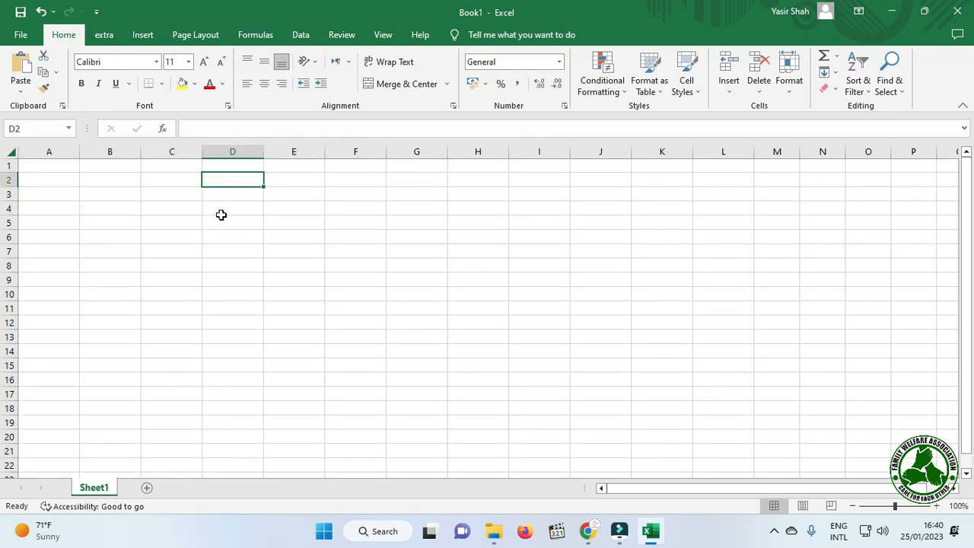
left_click(256, 219)
left_click(161, 206)
Enter 1, 2, 3, 5, 6, 7, 8 and 9 in consecutive cells across row 3, starting in B3.
left_click(118, 196)
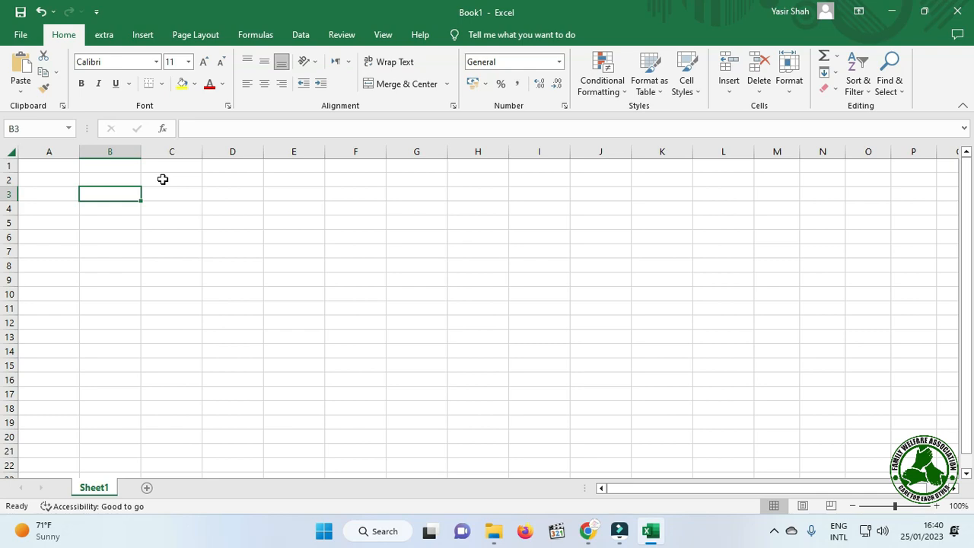
type("1")
key("Tab")
type("2")
key("Tab")
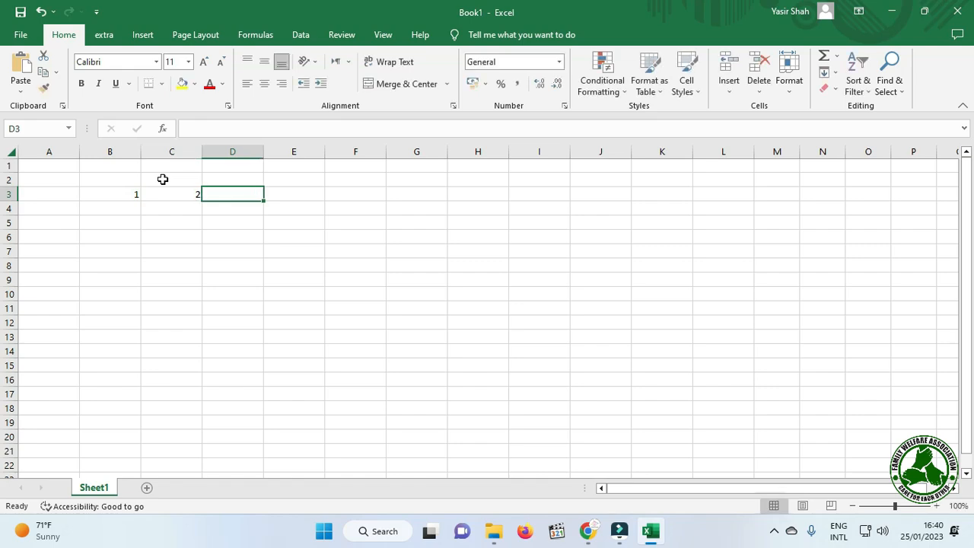
type("3")
key("Tab")
type("5")
key("Tab")
type("6")
key("Tab")
type("7\t8")
key("Tab")
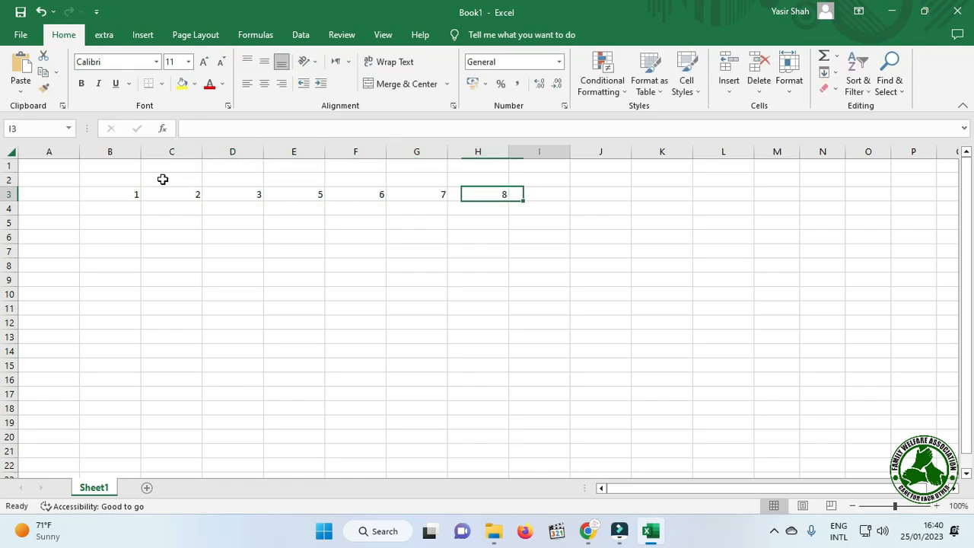
type("9")
key("Tab")
Step back through the numbers in row 3 to examine the sequence around cells D3 and E3.
key("Left")
key("Left")
key("Left")
key("Left")
key("Left")
key("Left")
key("Left")
key("Left")
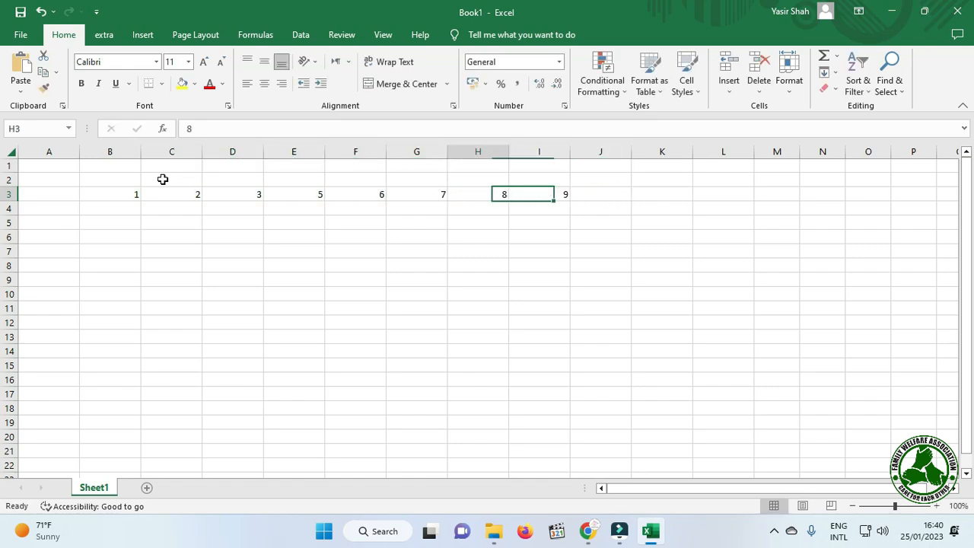
key("Right")
key("Right")
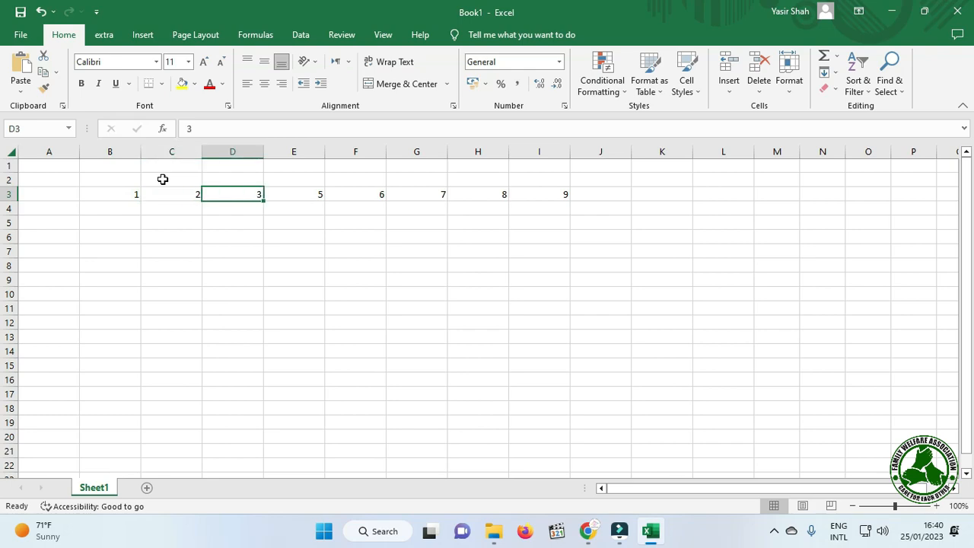
key("Right")
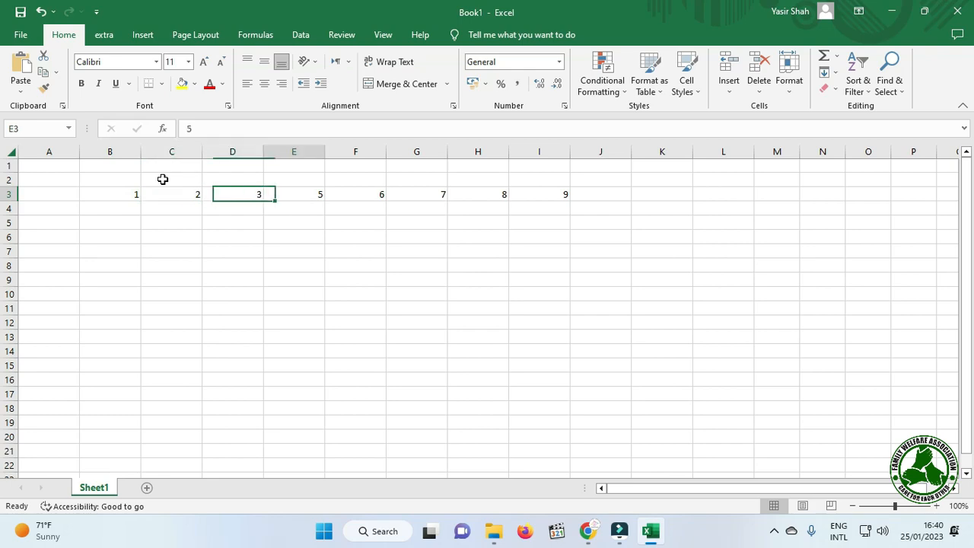
key("Left")
key("Right")
key("Left")
key("Right")
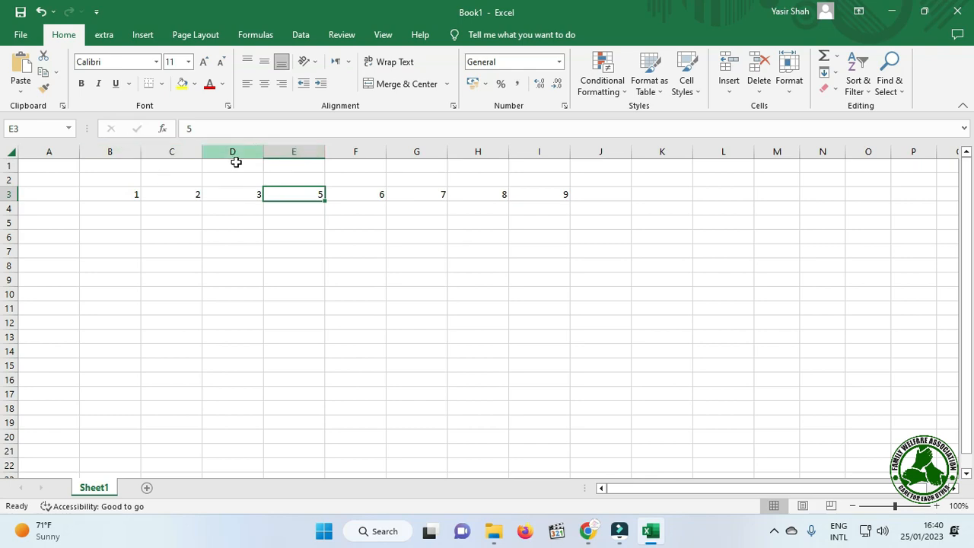
Insert a new column before column E and enter 4 in cell E3.
right_click(301, 153)
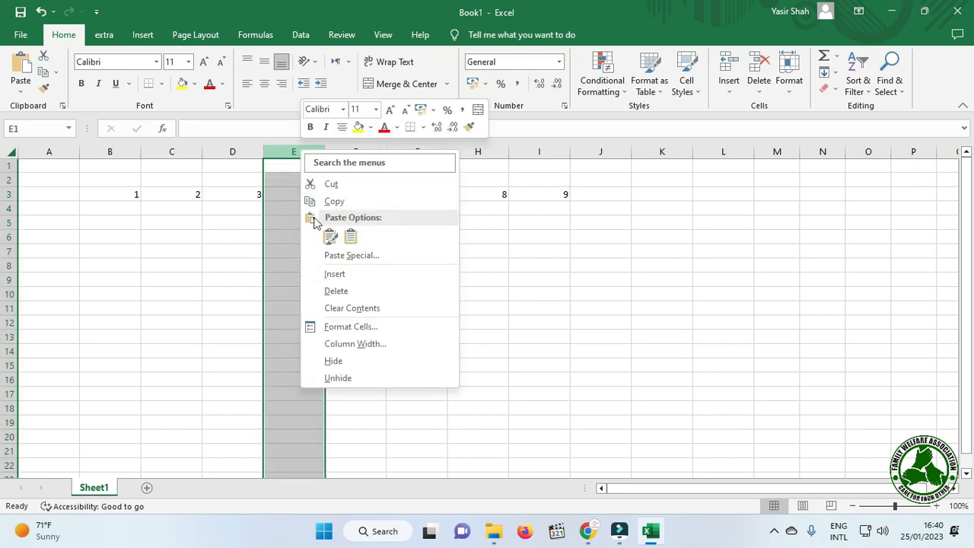
left_click(358, 276)
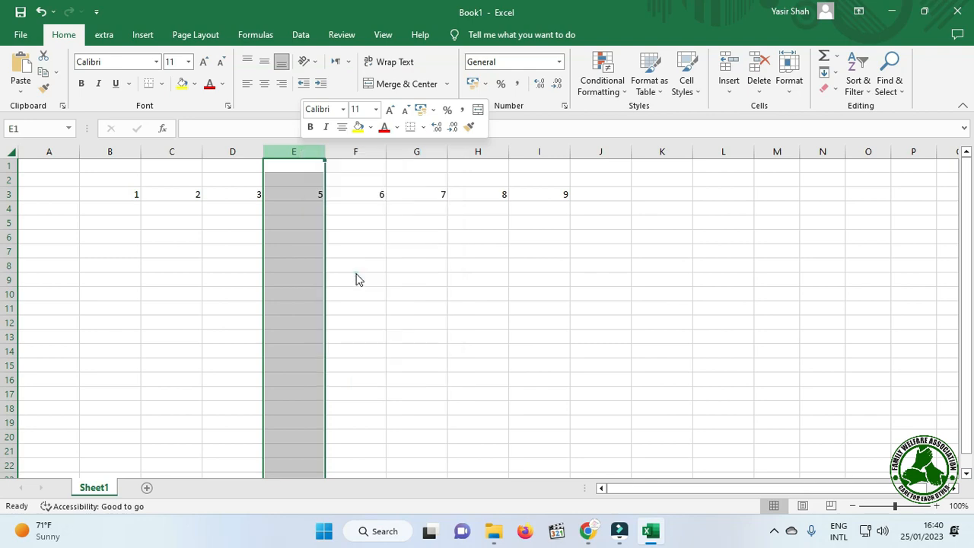
left_click(296, 195)
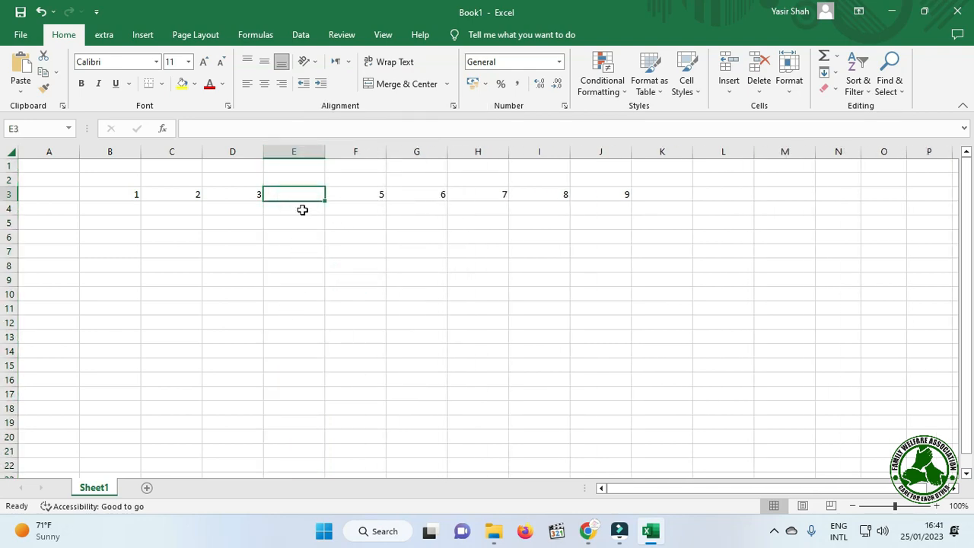
type("4")
left_click(346, 263)
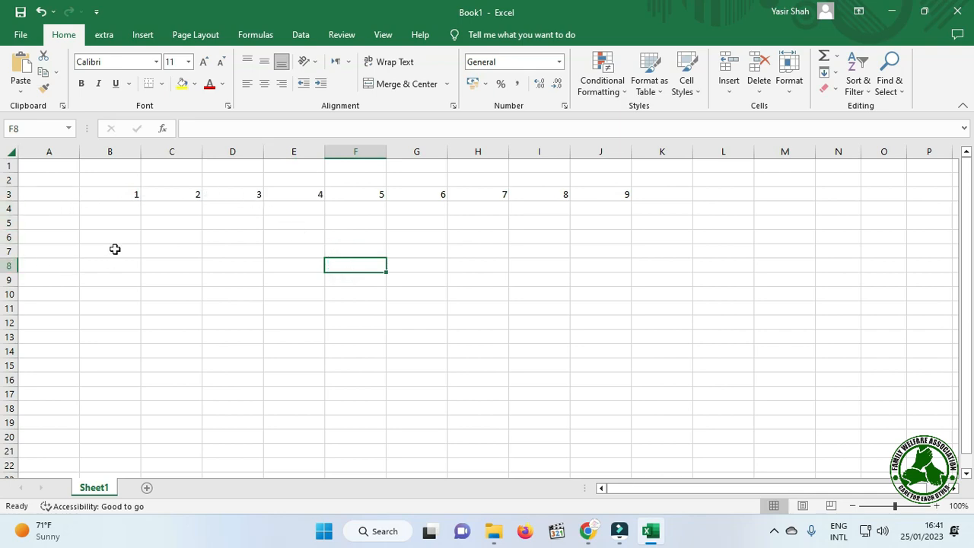
Enter 2, 3, 5, 6, 8, 9 and 7 down column B, from cell B4 to B10.
left_click(130, 204)
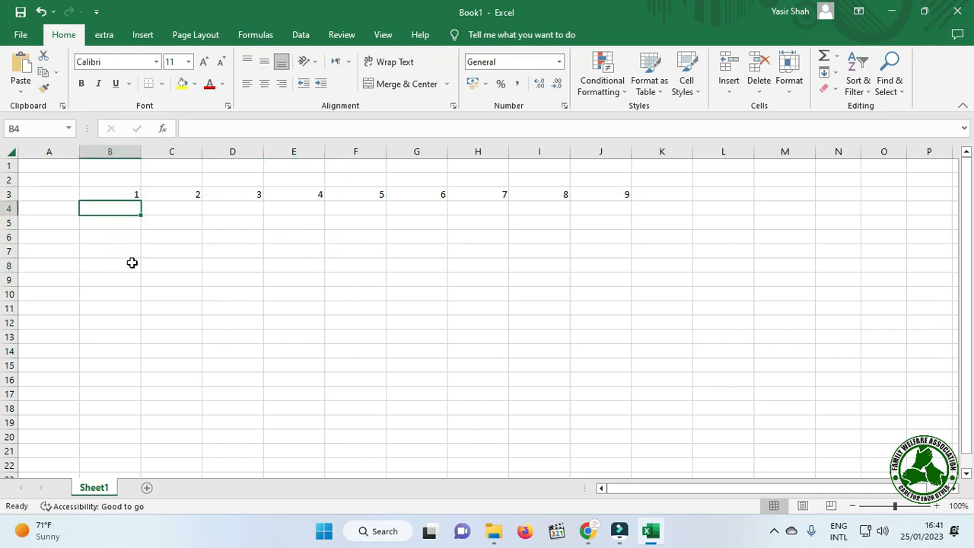
type("2")
key("Return")
type("3")
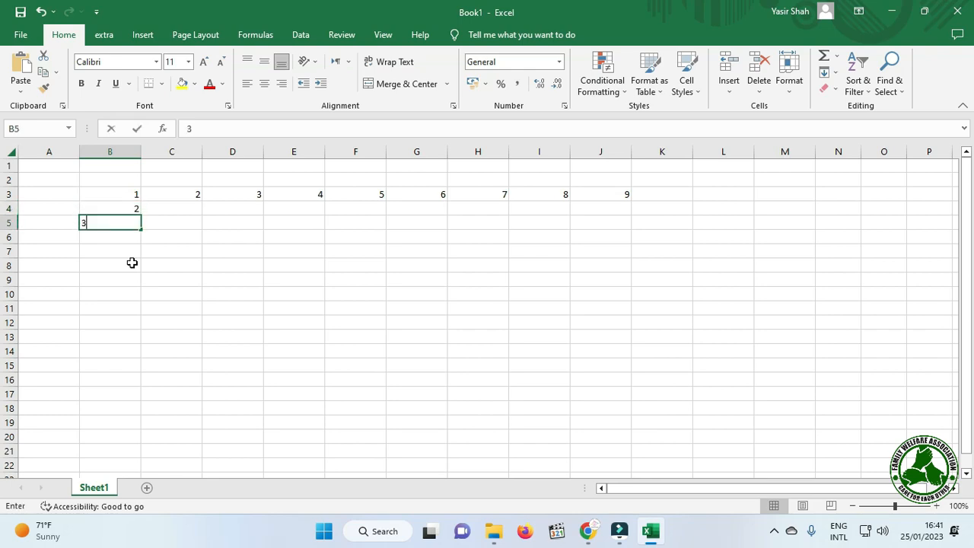
key("Return")
type("5")
key("Return")
type("6")
key("Return")
type("8")
key("Return")
type("9")
key("Return")
type("7")
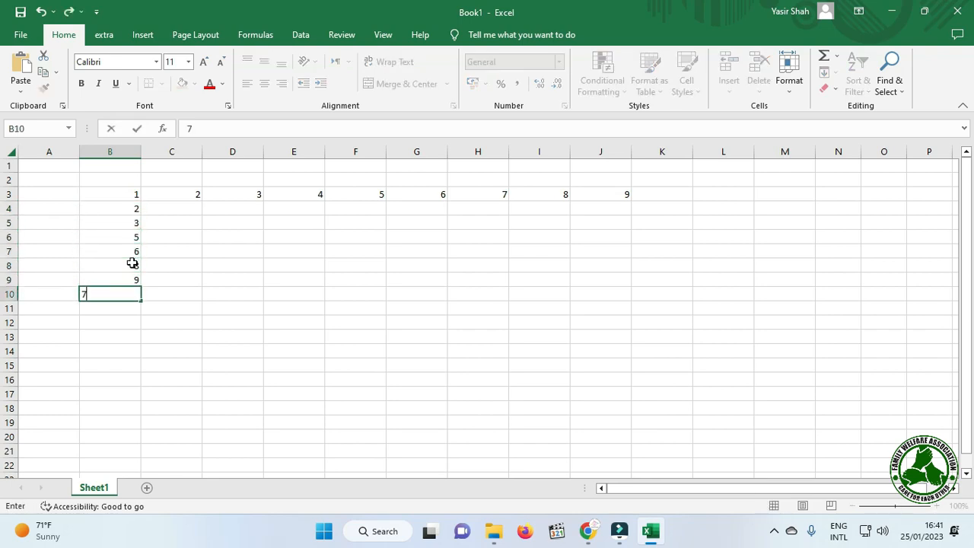
key("Return")
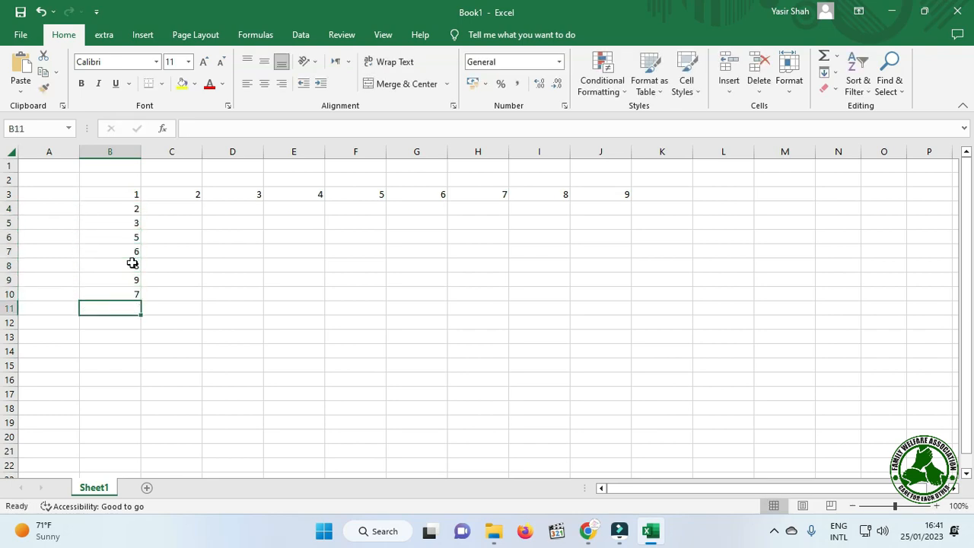
Insert a new row above row 6 and enter 4 in cell B6.
right_click(10, 237)
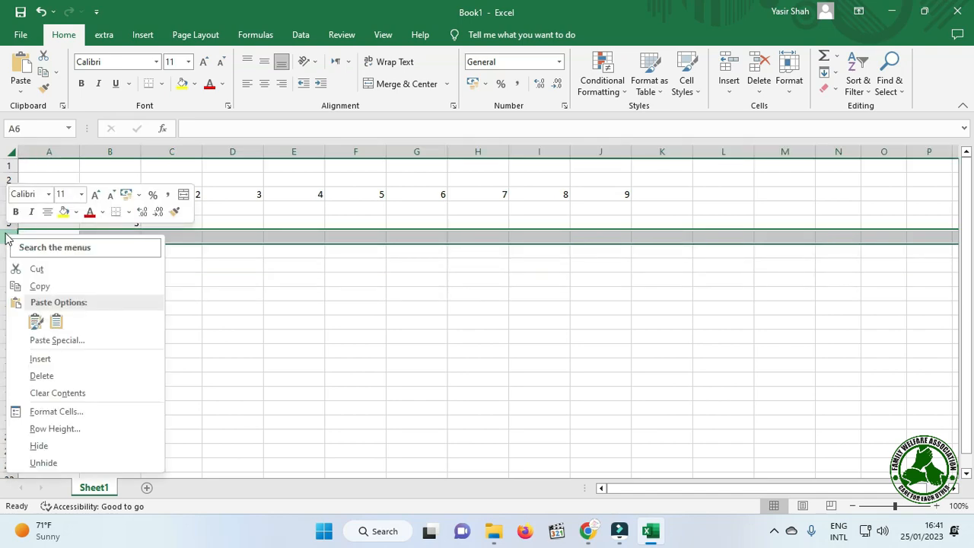
left_click(63, 363)
left_click(130, 236)
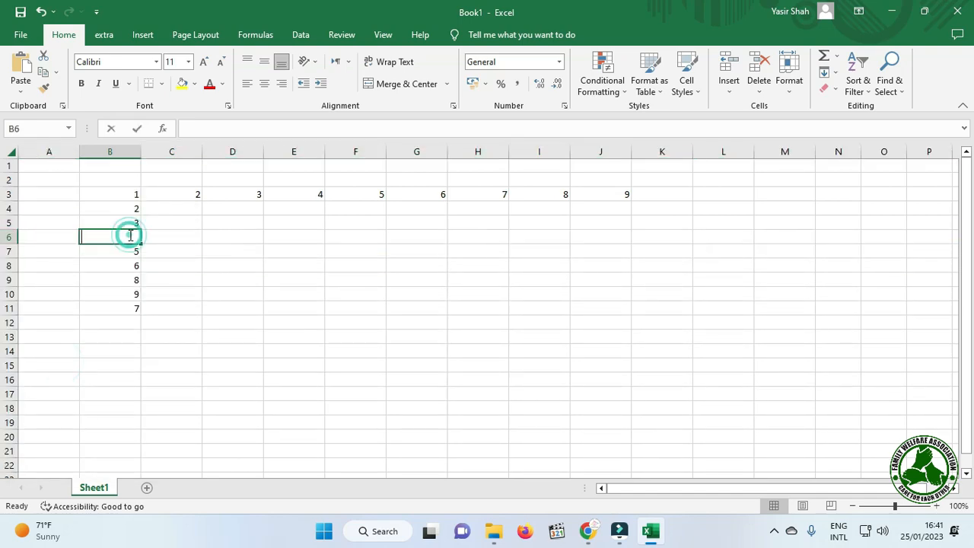
type("4")
left_click(181, 312)
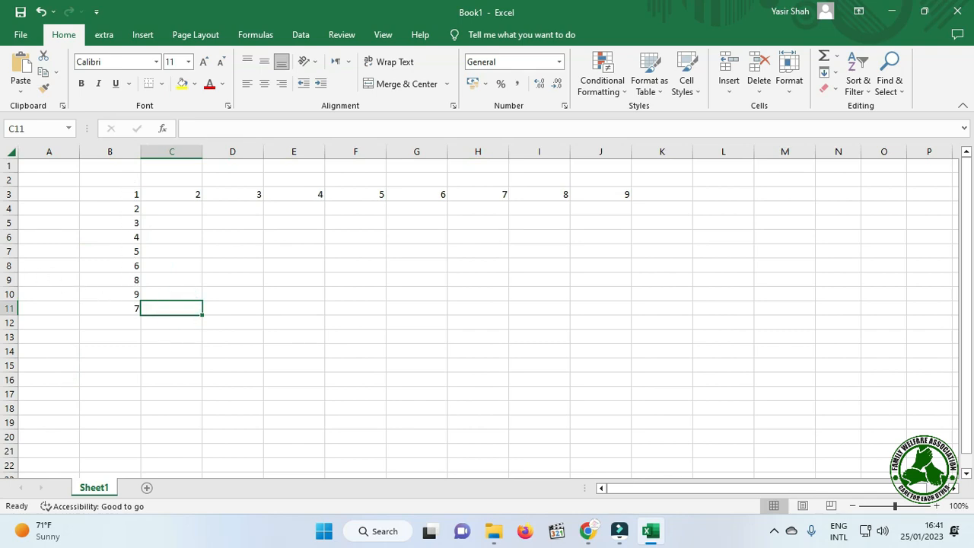
Delete row 11 and column J, then deselect the column.
right_click(10, 308)
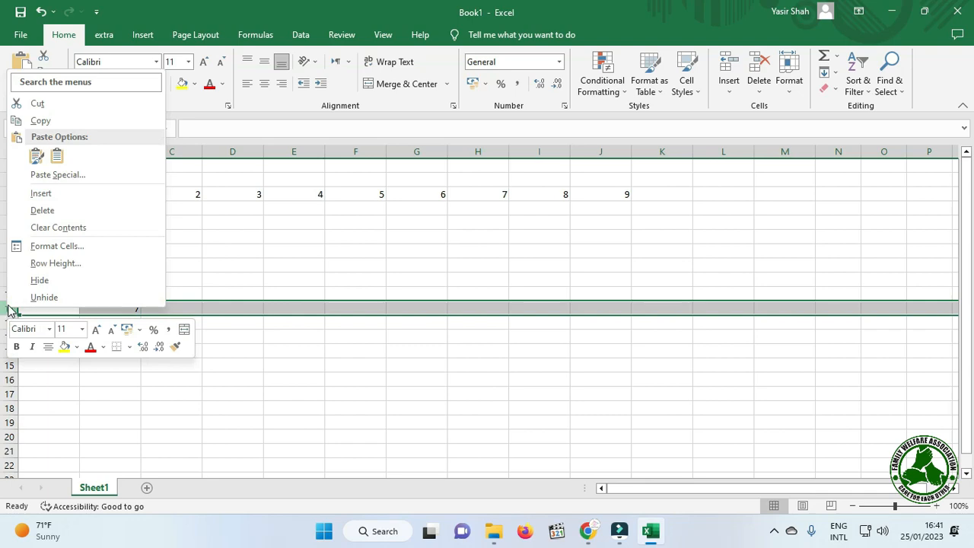
left_click(59, 211)
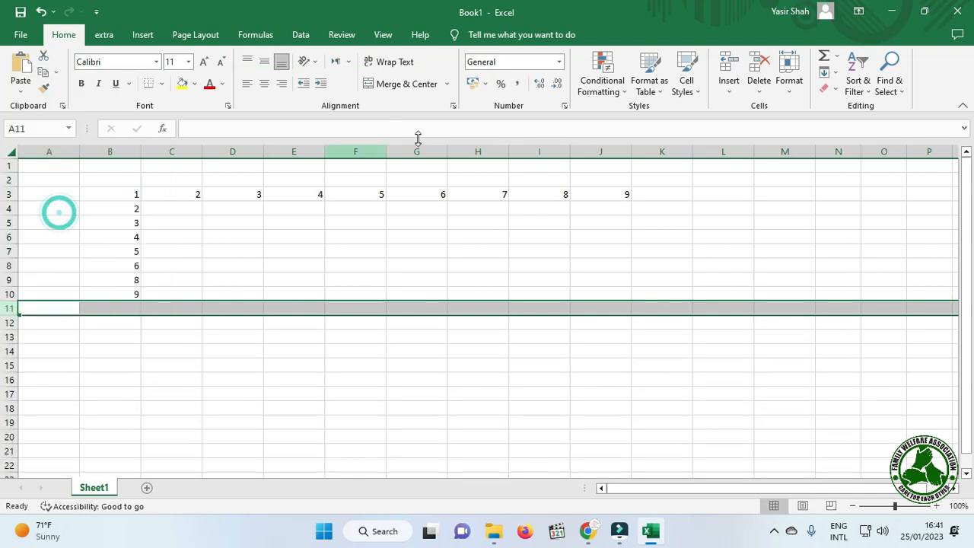
right_click(619, 152)
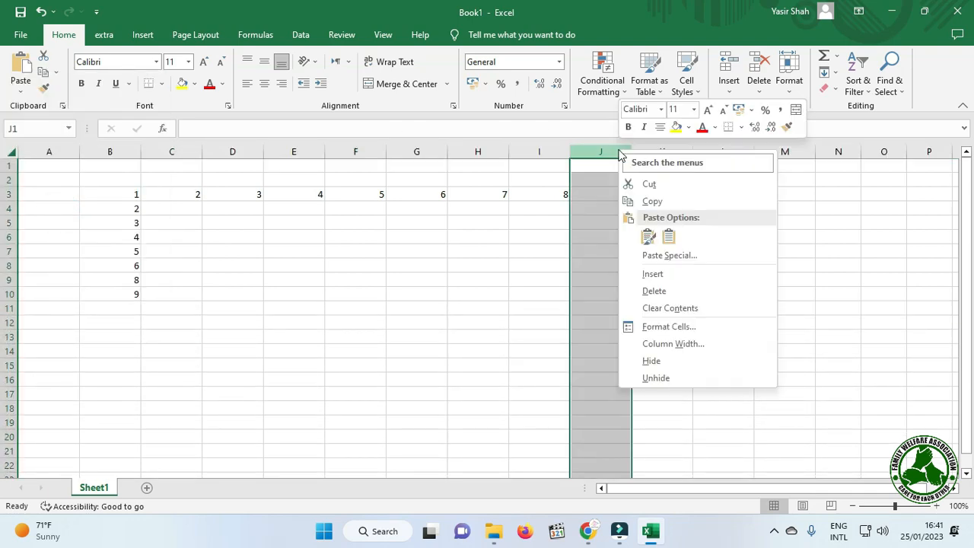
left_click(658, 290)
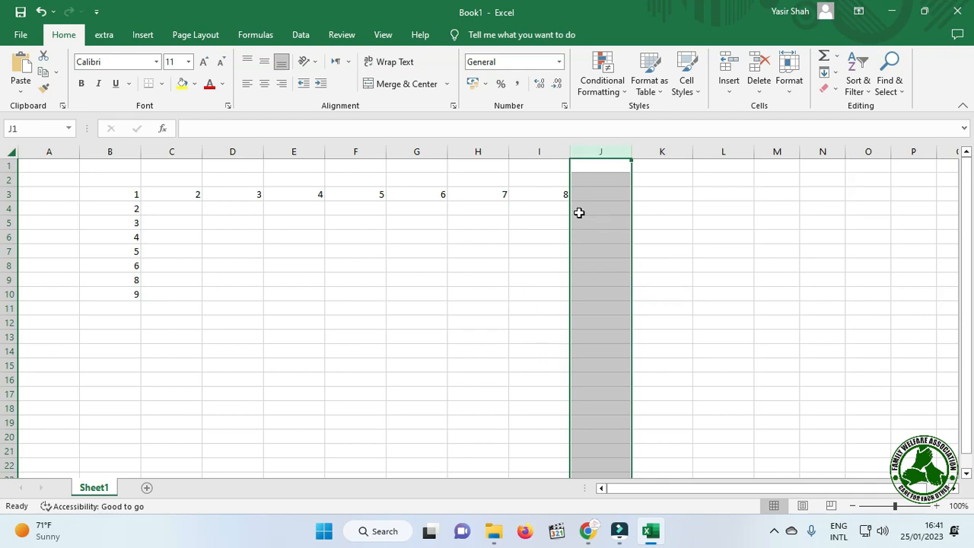
left_click(194, 246)
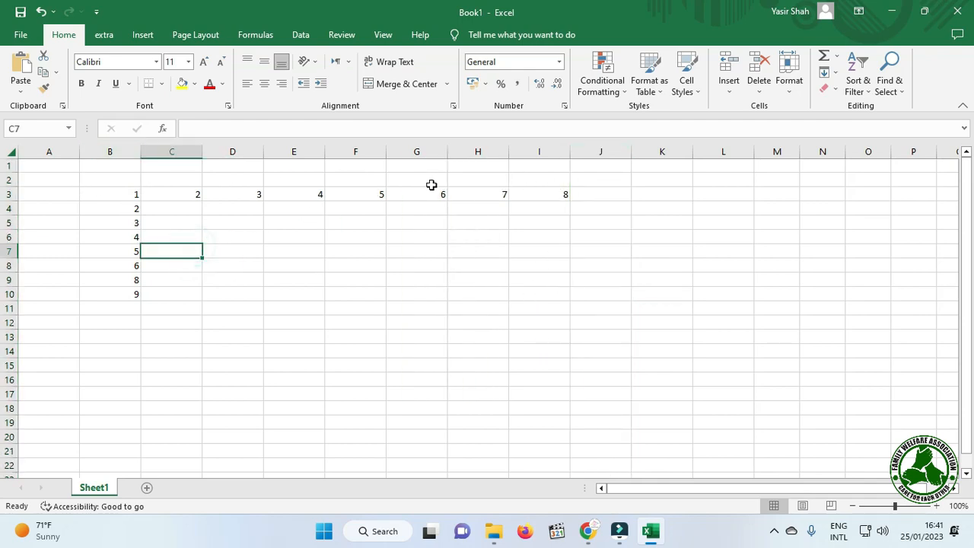
Clear all the numbers from the range B2:J14 and deselect it.
left_click_drag(96, 181, 630, 350)
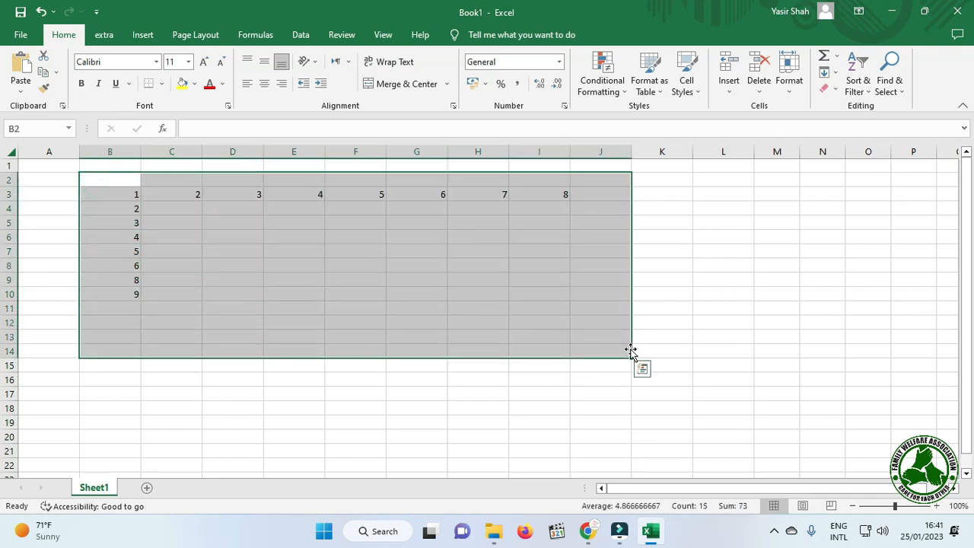
key("Delete")
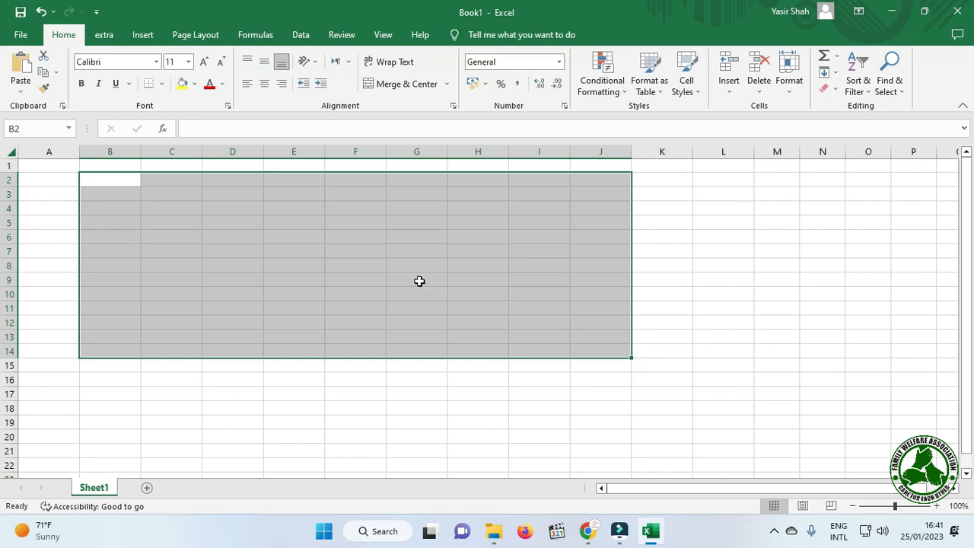
left_click(361, 252)
left_click(109, 209)
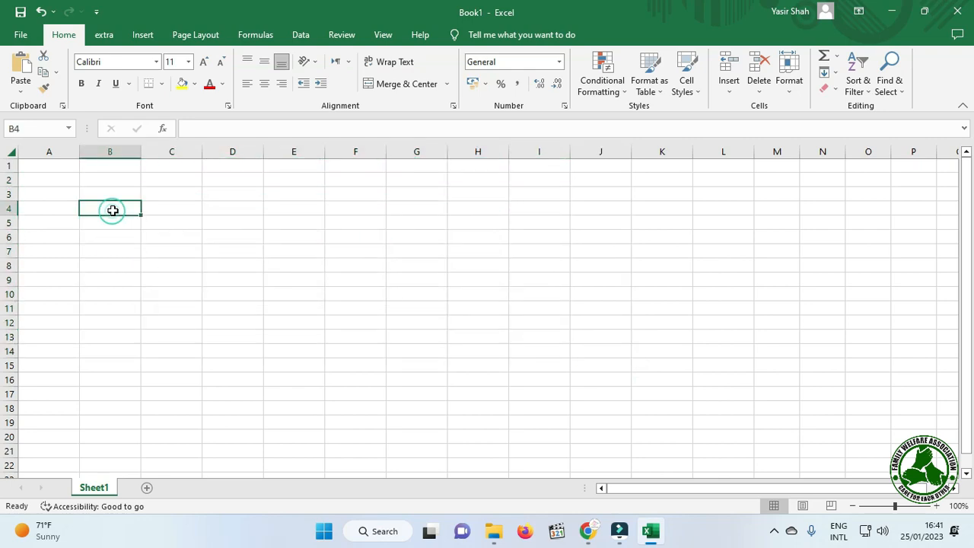
left_click(114, 218)
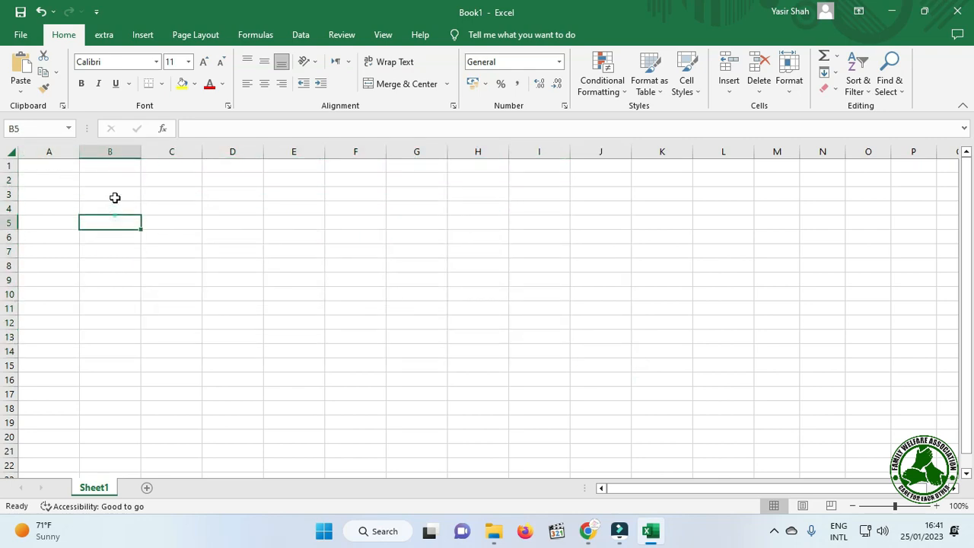
Enter monday in cell B2 and autofill the weekday names down to B16.
left_click(115, 181)
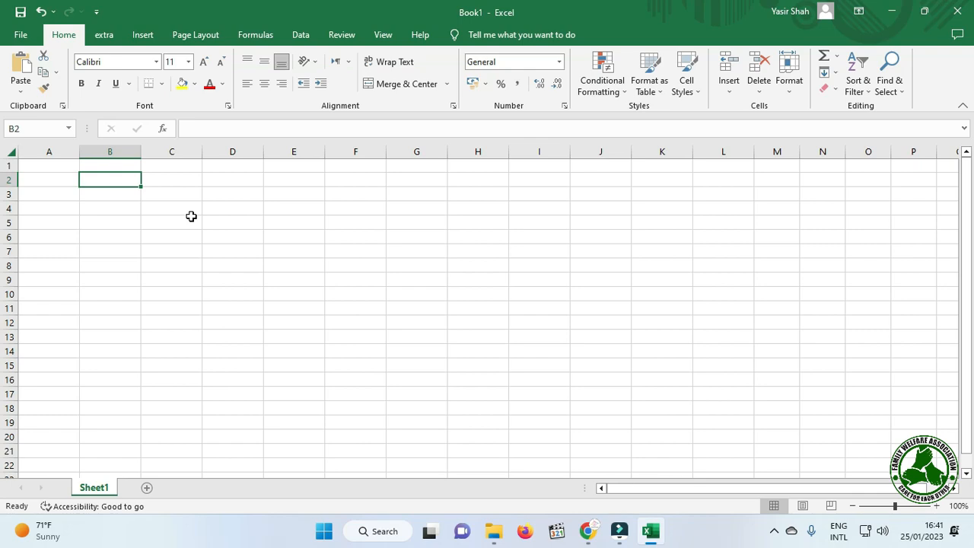
type("monday")
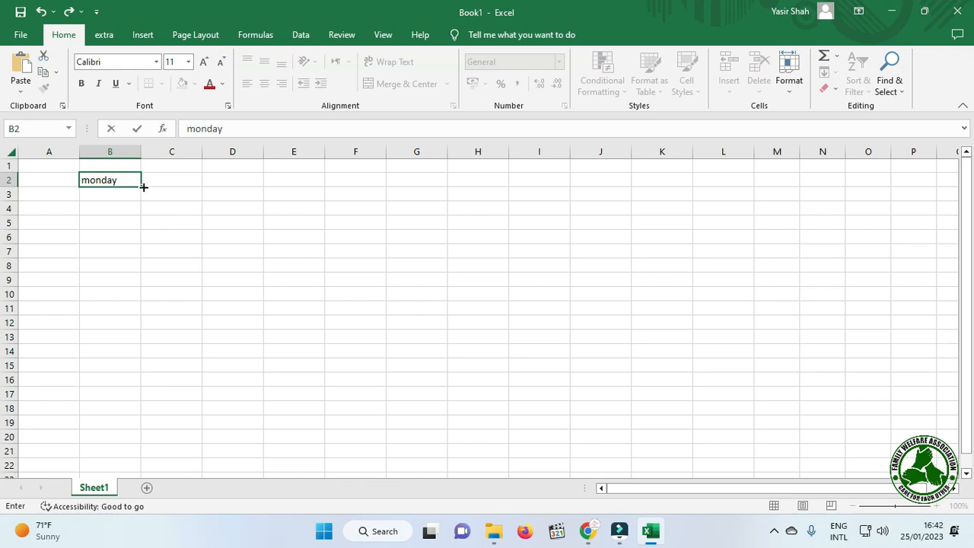
left_click_drag(143, 186, 145, 387)
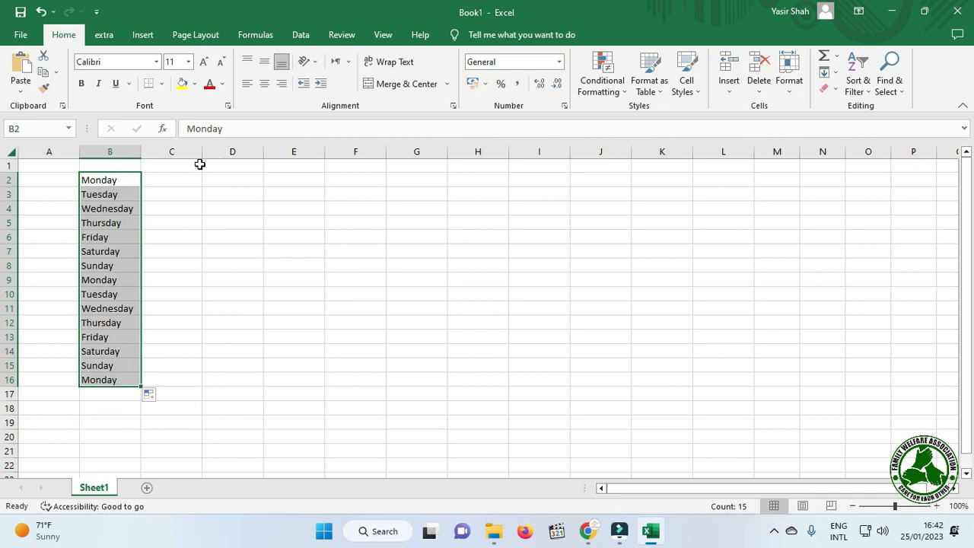
Enter mon in cell C2 and autofill the abbreviated weekdays down to C17.
left_click(170, 182)
type("mon")
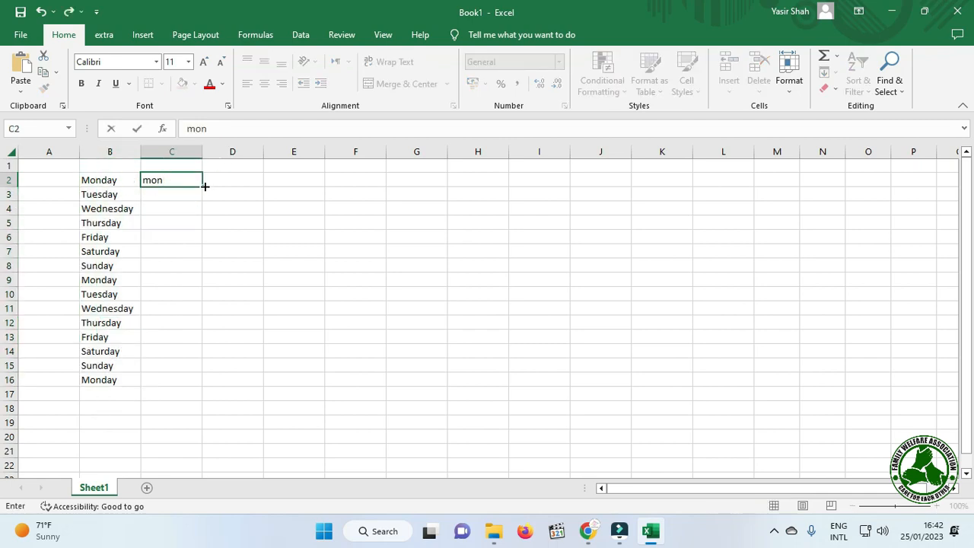
left_click_drag(204, 186, 207, 397)
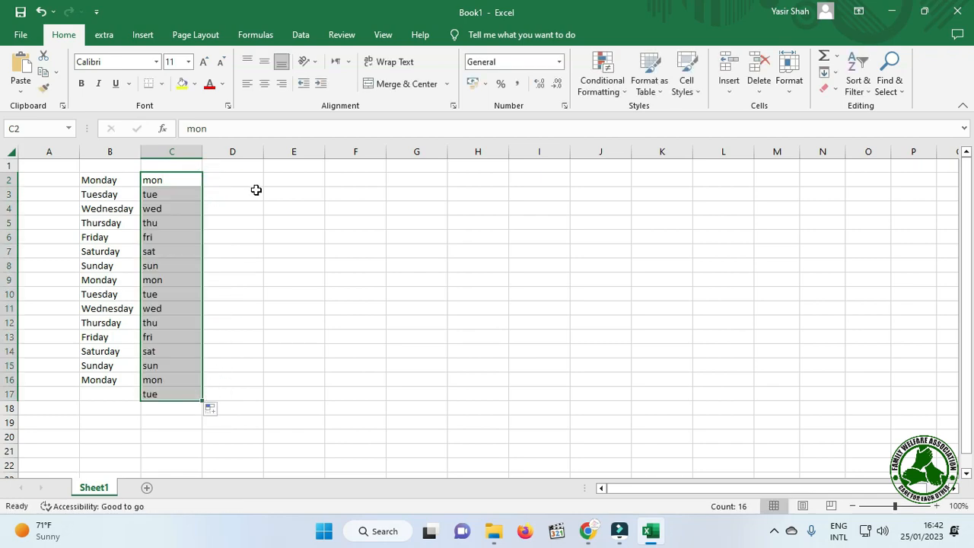
Enter jun in cell D2 and autofill the abbreviated months down to D17.
left_click(255, 189)
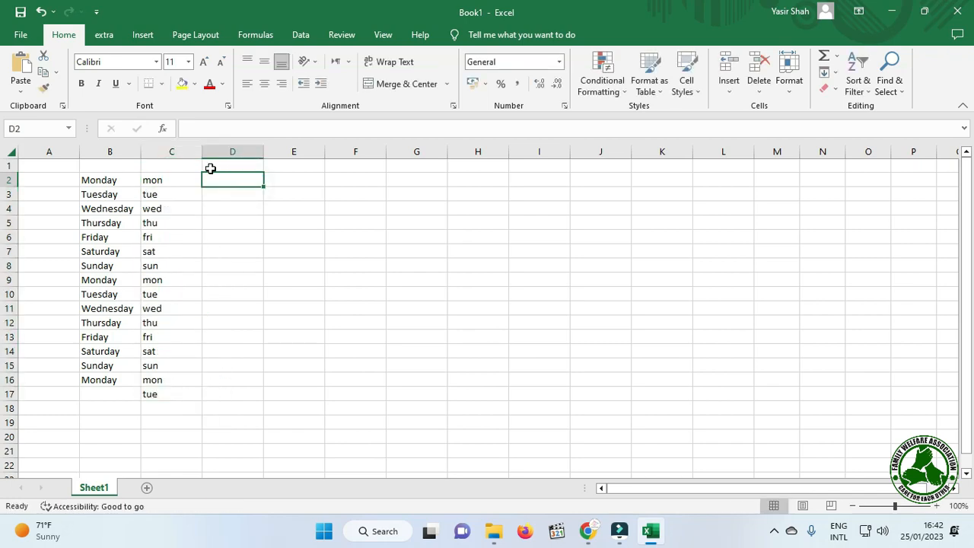
type("jun")
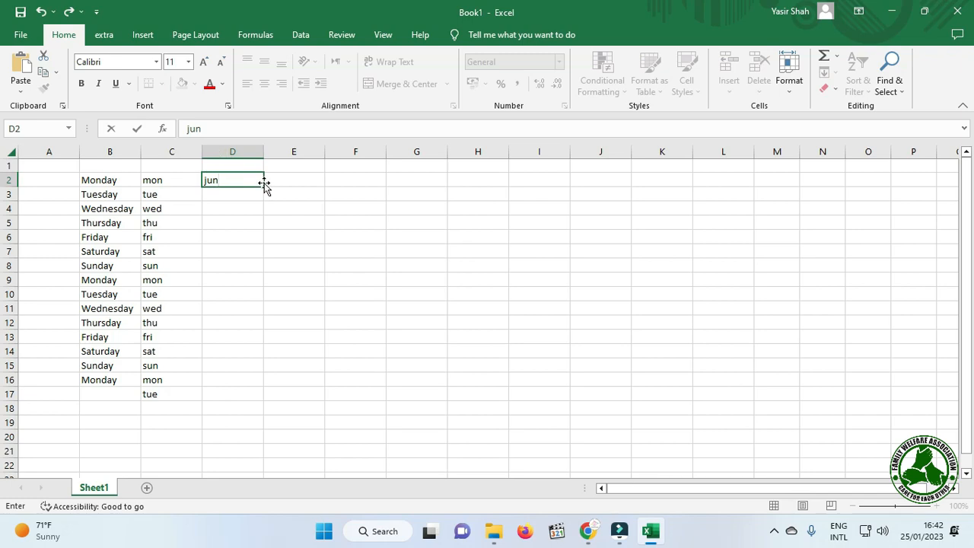
left_click_drag(265, 187, 269, 396)
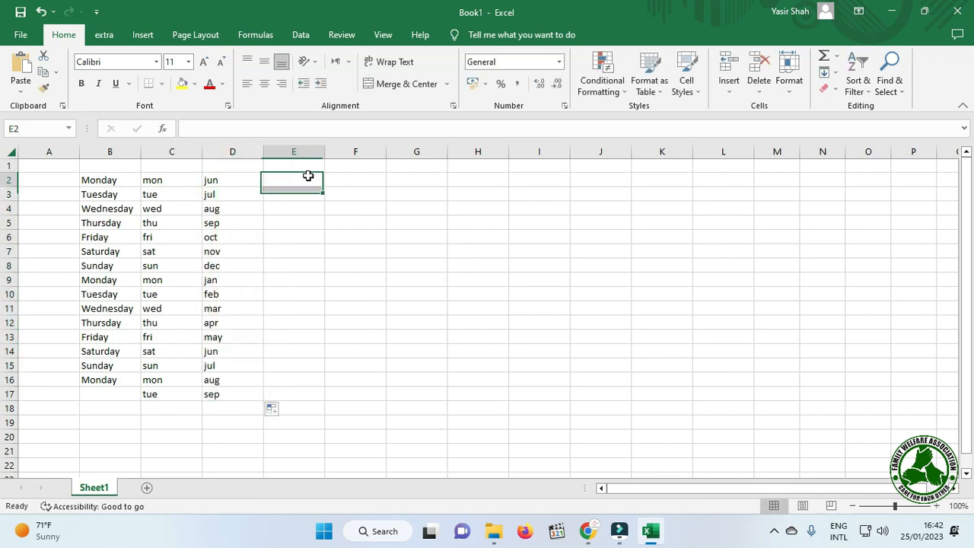
Enter june in cell E2 and autofill the full month names down to E18.
left_click(302, 180)
type("june")
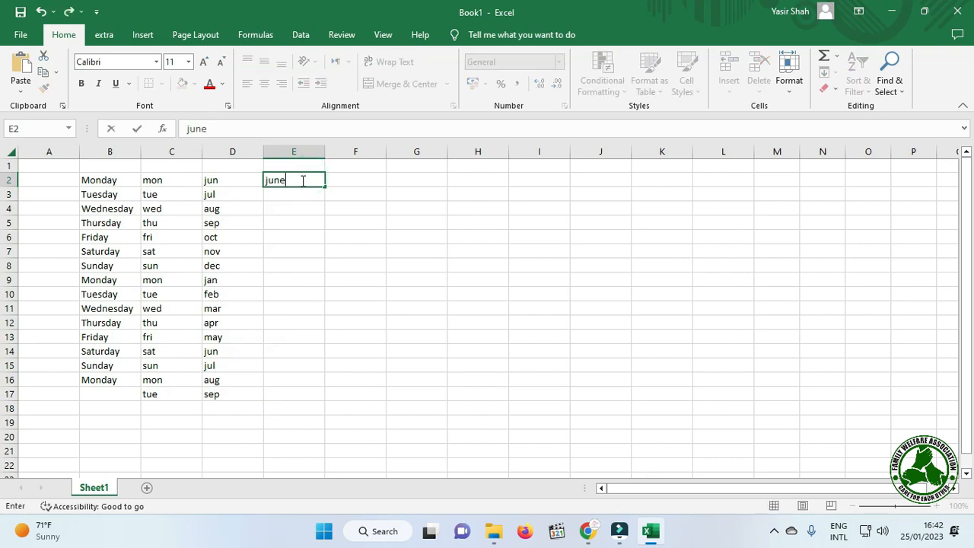
left_click_drag(325, 188, 327, 411)
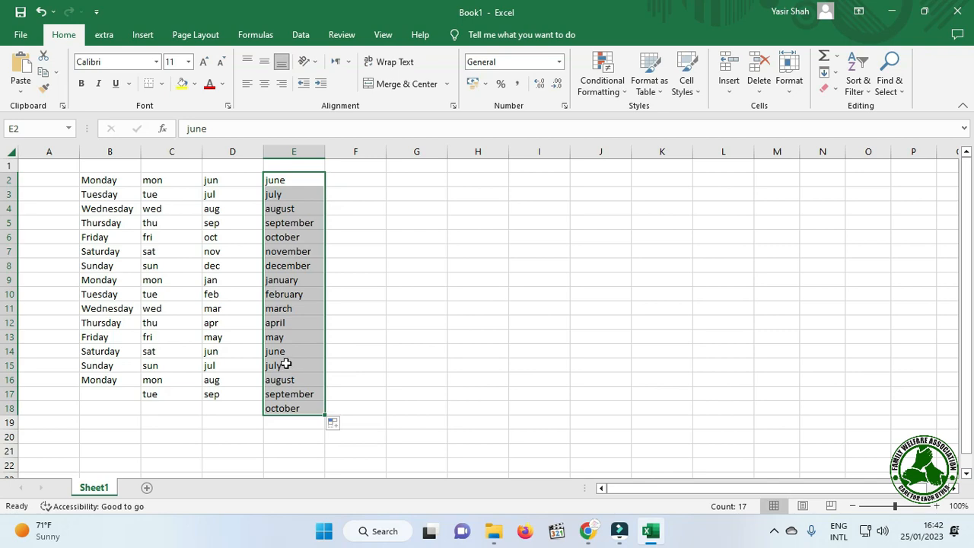
Autofit the widths of columns C and D to their contents.
left_click_drag(84, 181, 311, 407)
left_click_drag(350, 252, 350, 238)
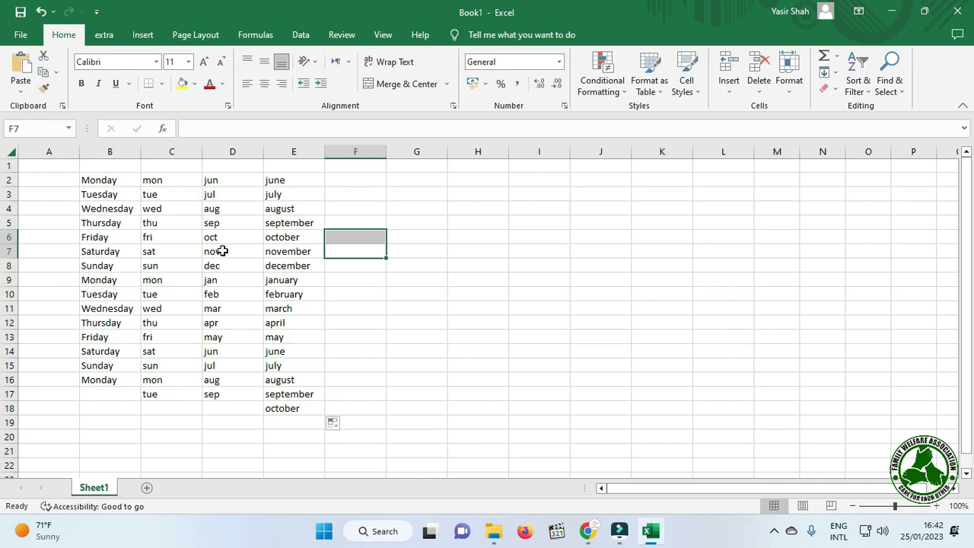
double_click(201, 151)
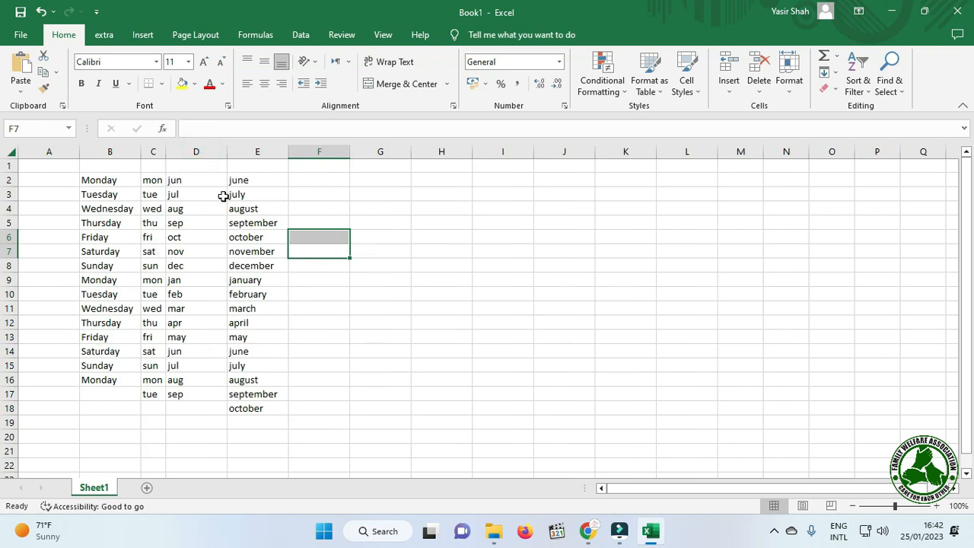
double_click(227, 150)
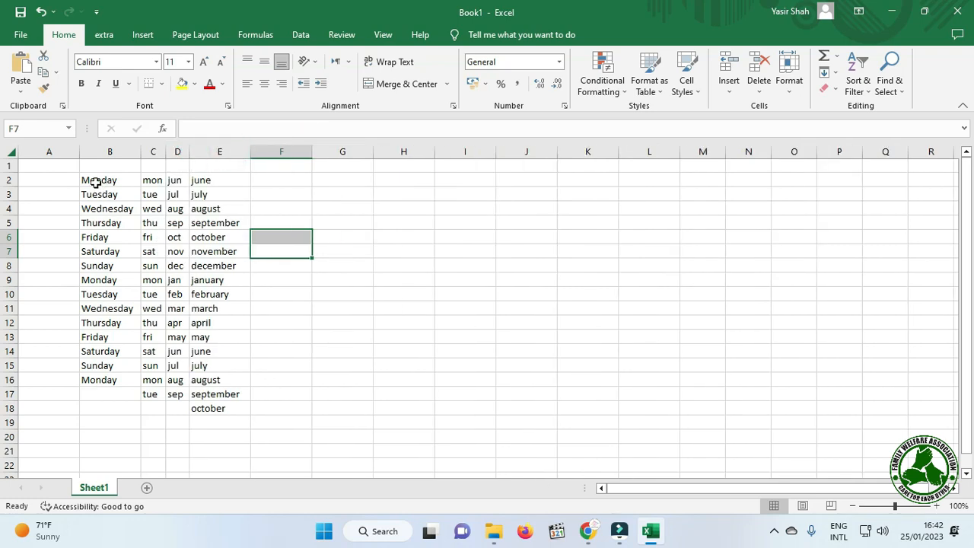
Apply All Borders to the range B2:E18 and deselect it.
left_click_drag(109, 179, 225, 408)
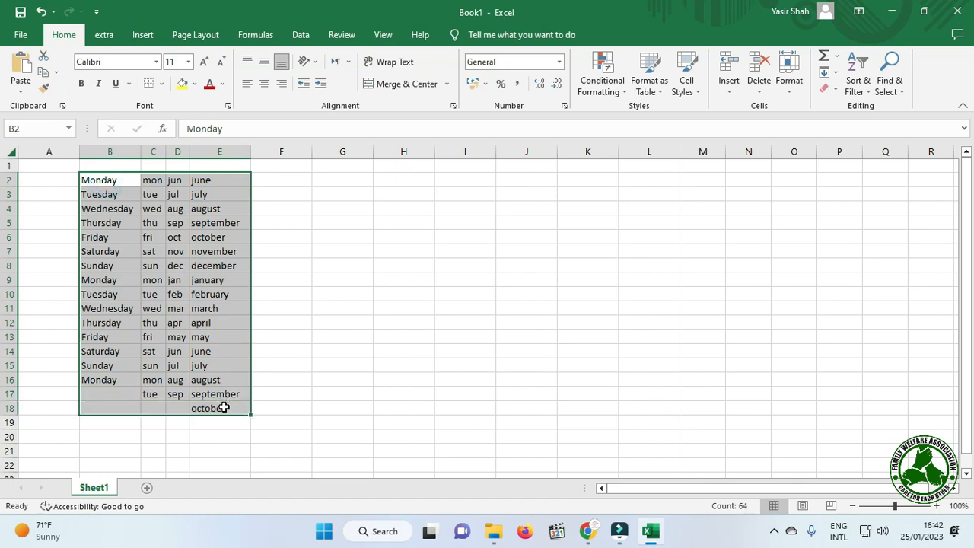
left_click(161, 83)
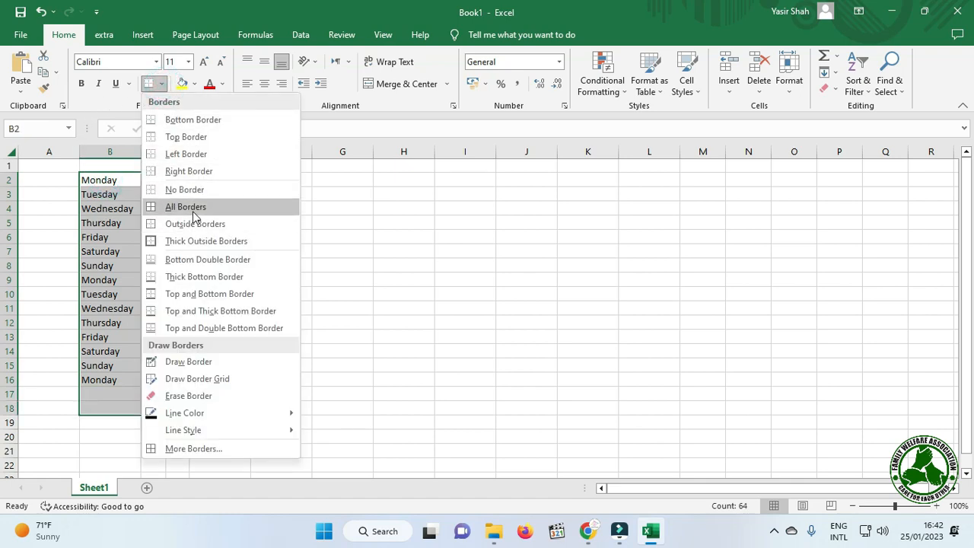
left_click(194, 207)
left_click(317, 264)
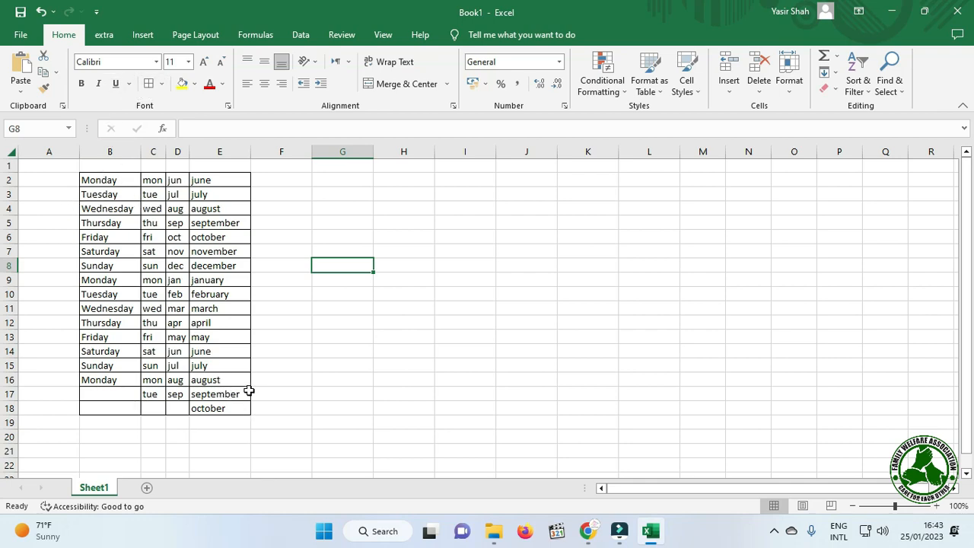
Fill the cells B2:B18 with dark blue and C2:C18 with light blue.
left_click_drag(109, 180, 118, 411)
left_click(195, 84)
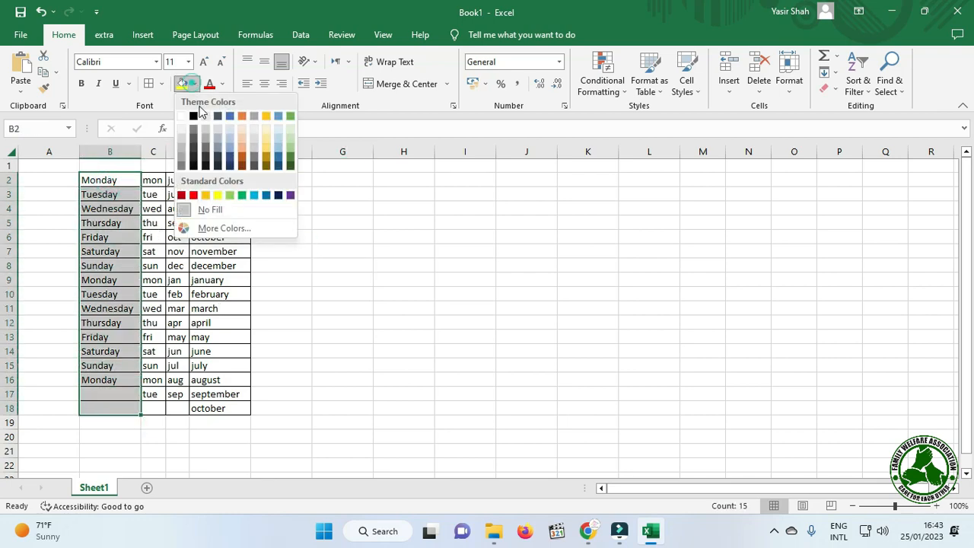
left_click(280, 161)
left_click_drag(152, 179, 152, 408)
left_click(195, 84)
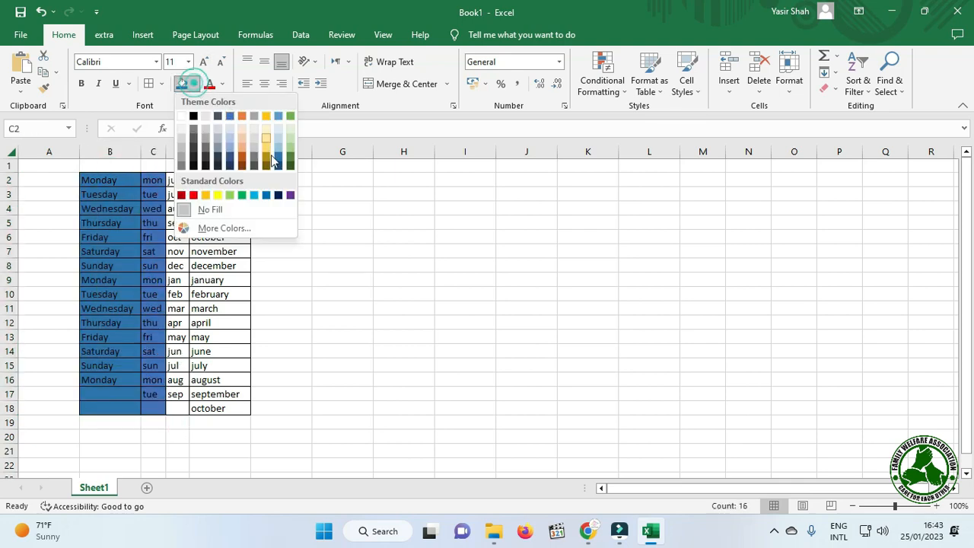
left_click(279, 155)
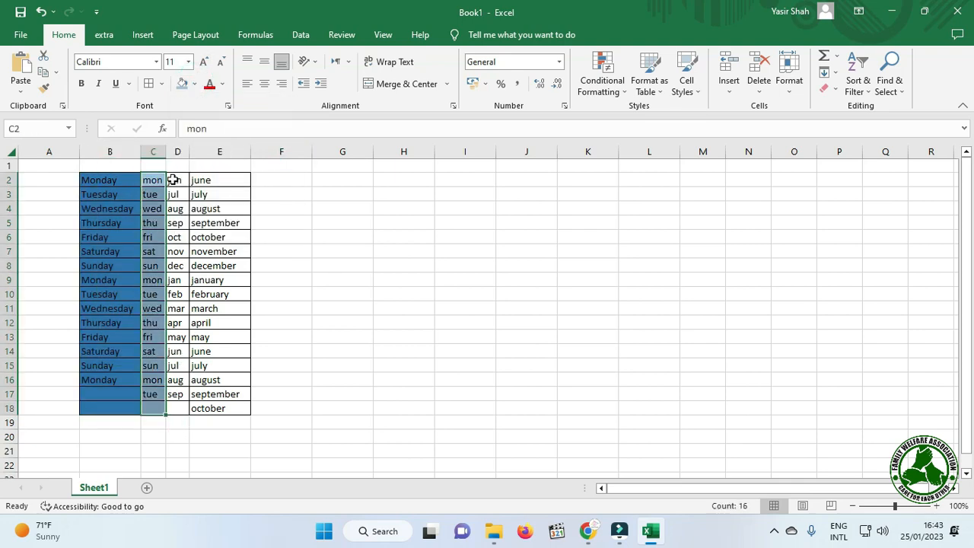
Fill the cells D2:D18 with a paler blue than column C and deselect them.
left_click_drag(175, 183, 176, 391)
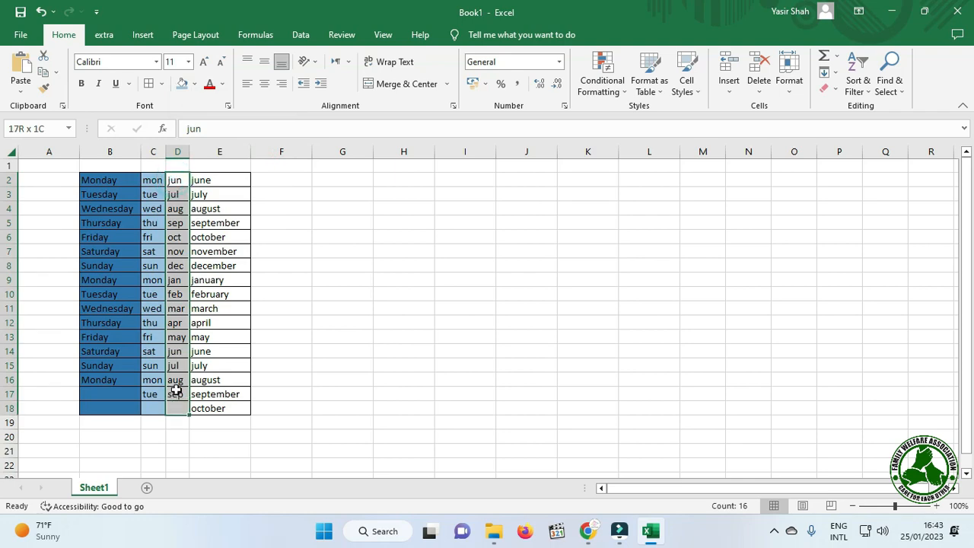
left_click(194, 84)
left_click(279, 138)
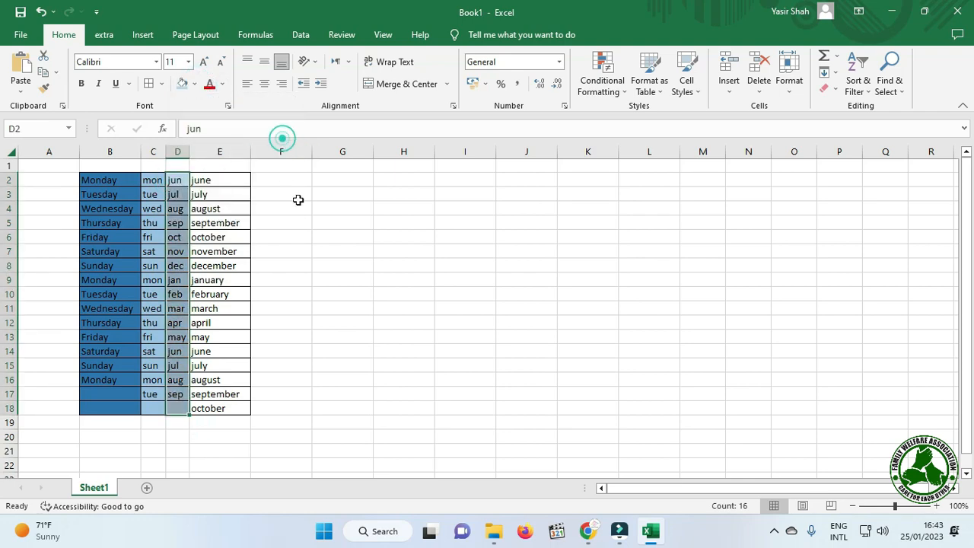
left_click(297, 207)
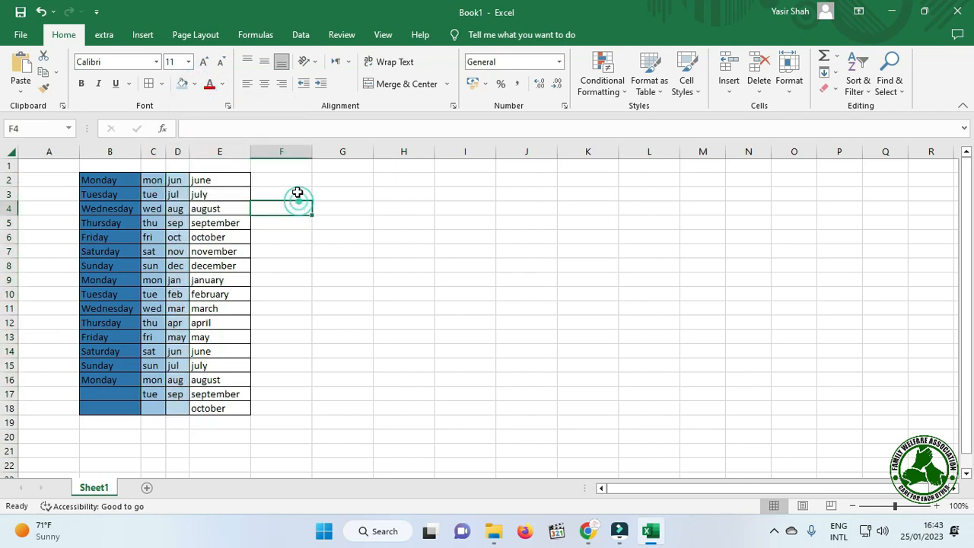
Delete column D with the abbreviated months, then deselect the column.
left_click(178, 151)
right_click(180, 156)
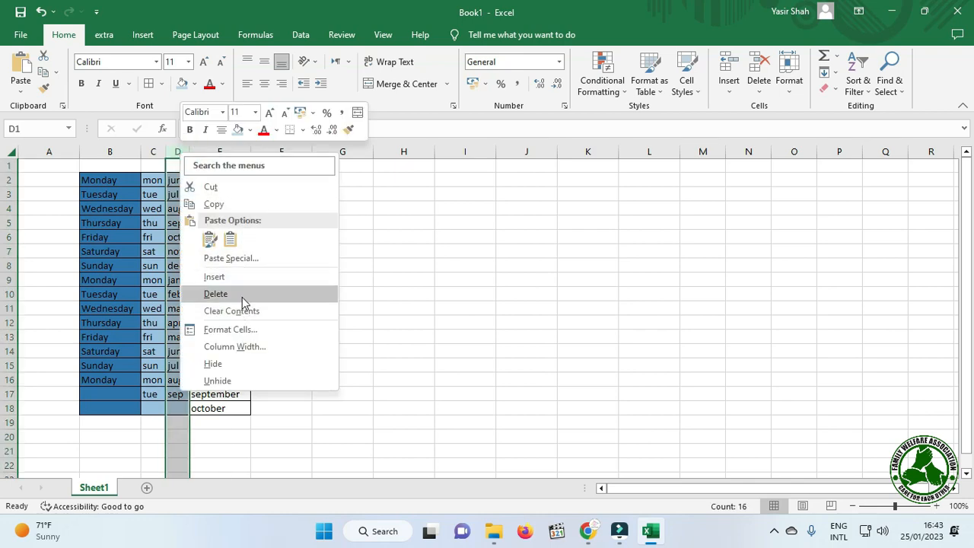
left_click(241, 296)
left_click(275, 294)
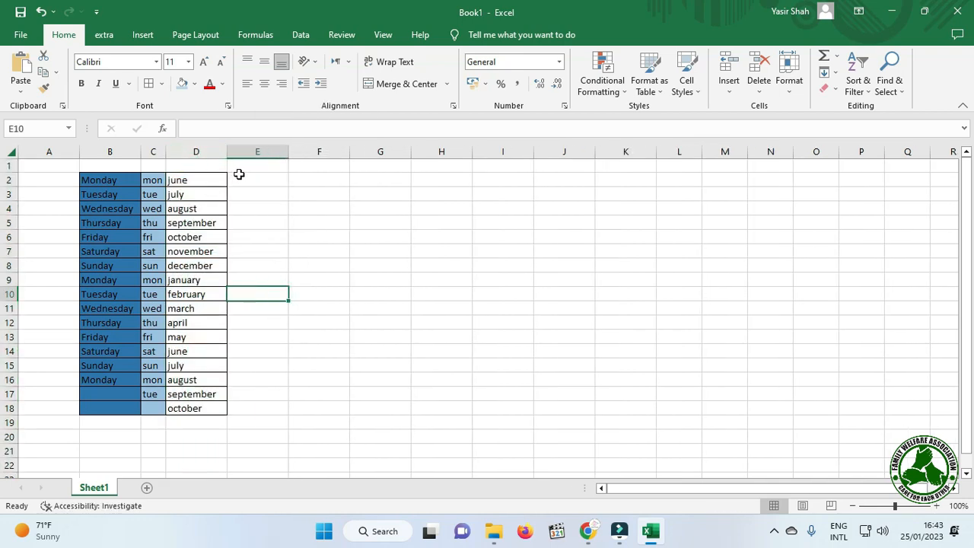
Select the range A1:E20, delete only its contents, and undo that deletion.
left_click_drag(243, 169, 53, 432)
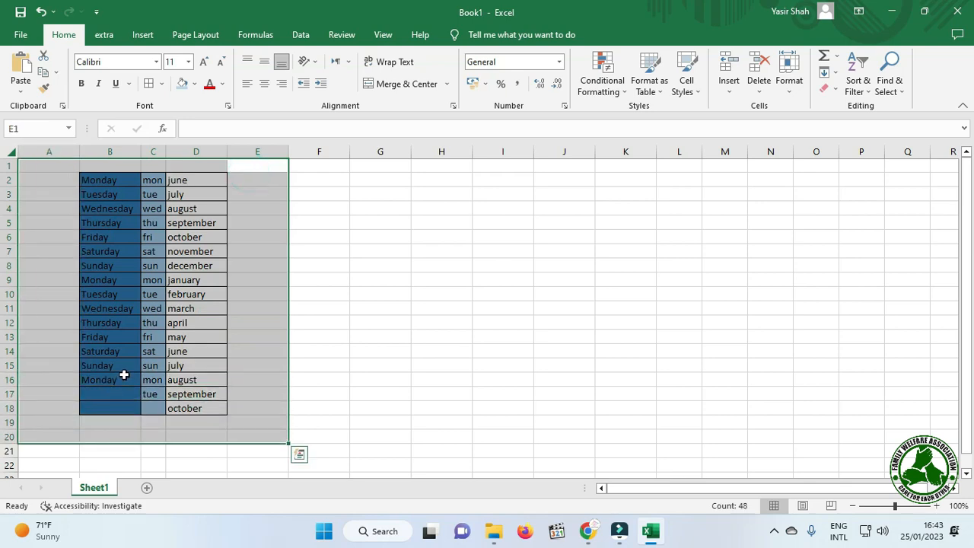
key("Delete")
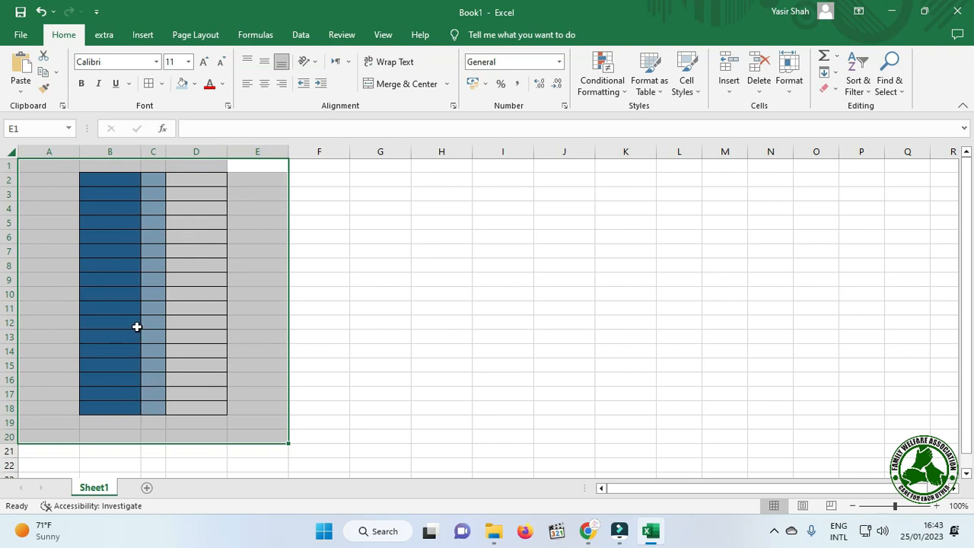
key("ctrl+z")
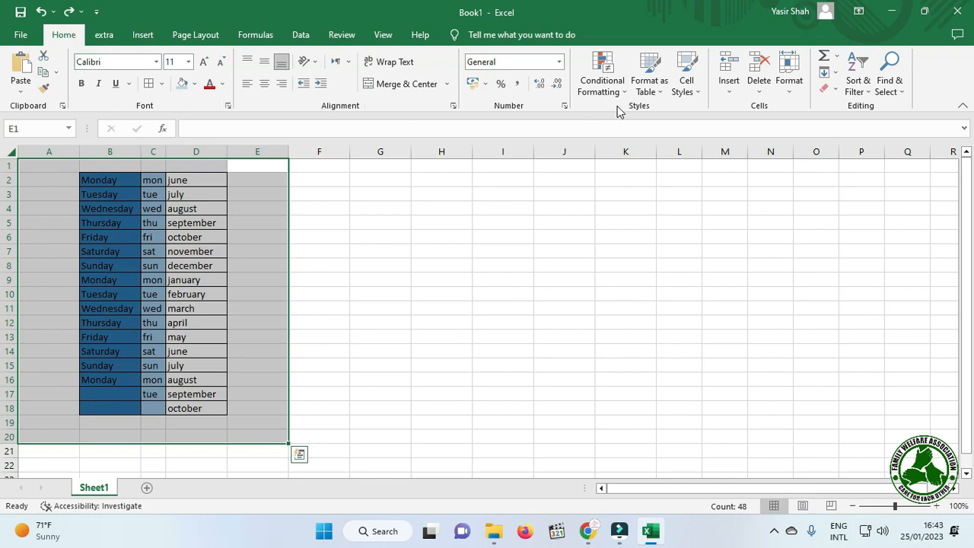
Clear all contents and formatting from the range A1:E20 and deselect it.
left_click(834, 90)
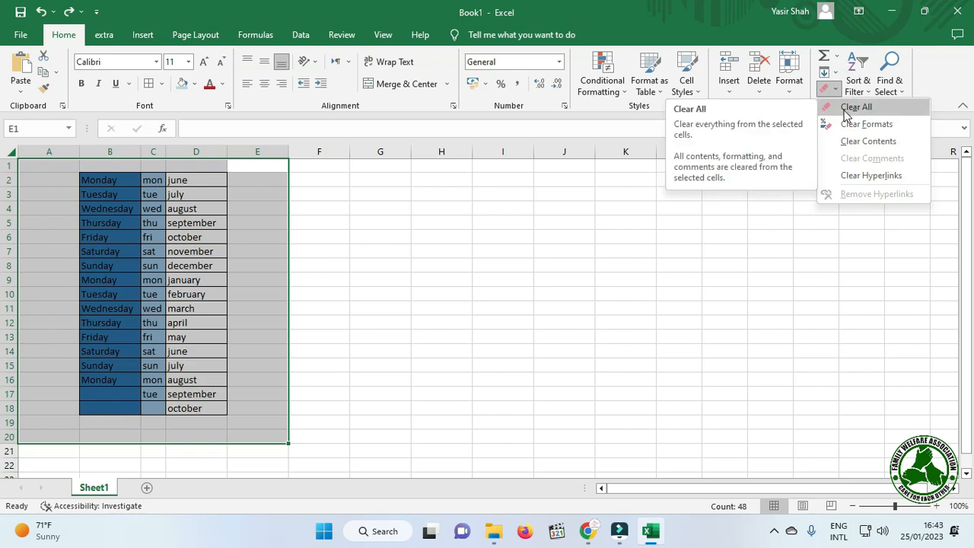
left_click(847, 107)
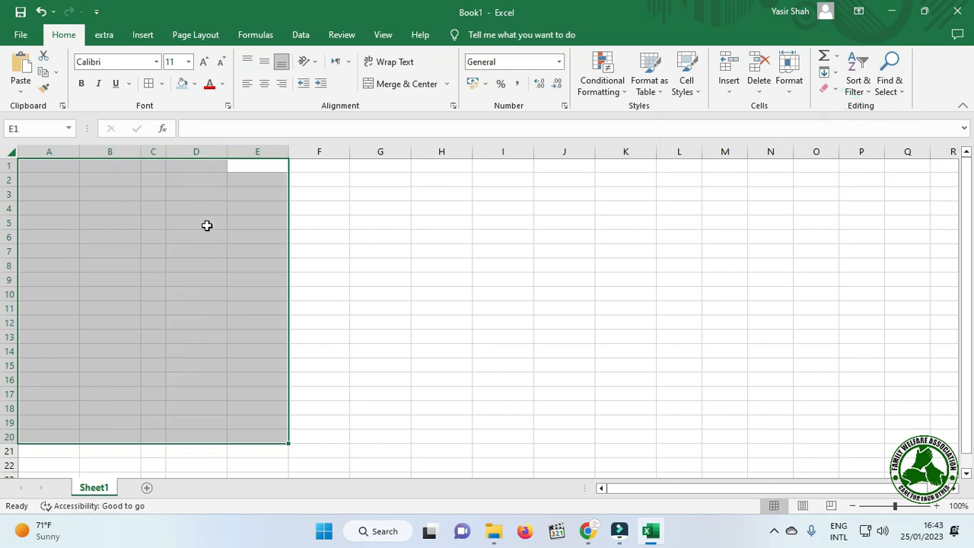
left_click(317, 238)
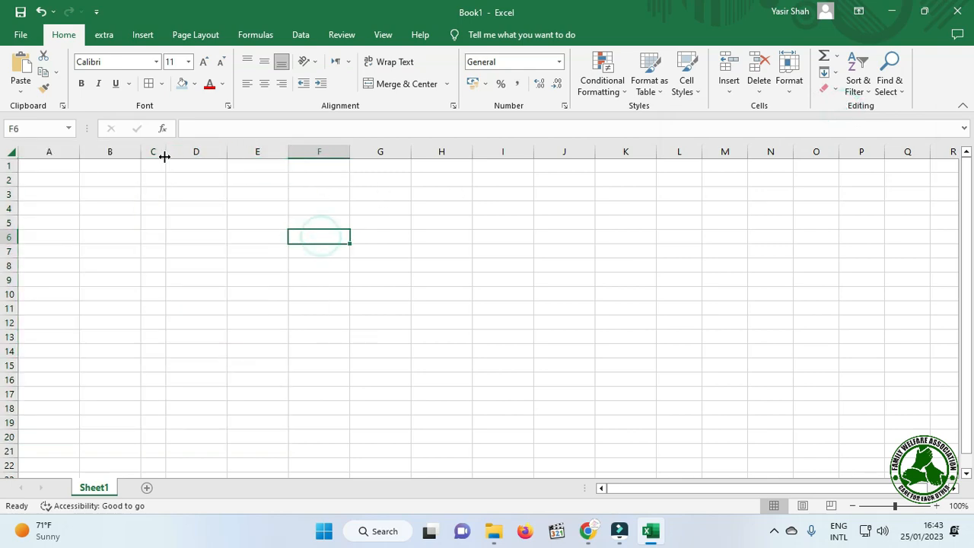
Widen column C to about the width of its neighbouring columns.
left_click_drag(165, 152, 207, 153)
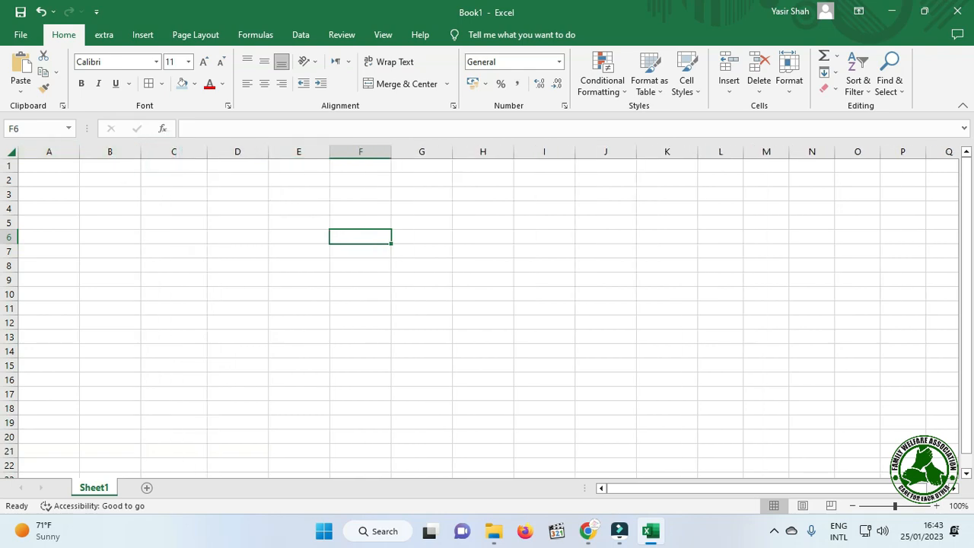
left_click(442, 308)
left_click(213, 281)
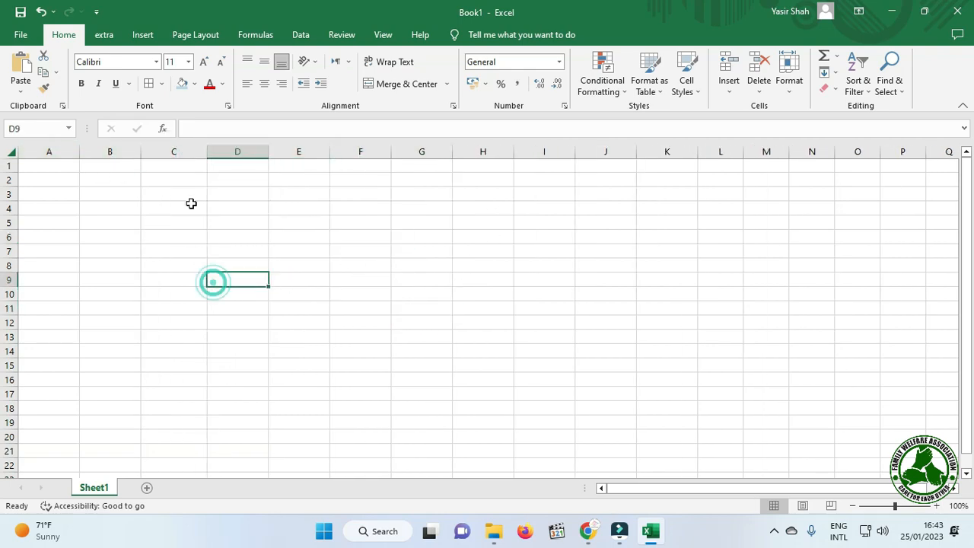
Enter 1 in cell C3 and autofill down to C19 using the Fill Series option.
left_click(152, 199)
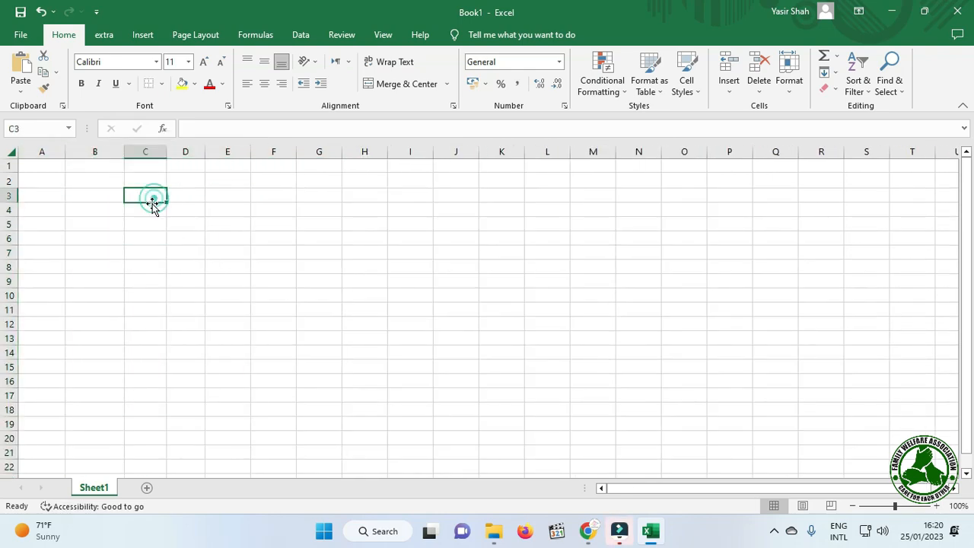
type("1")
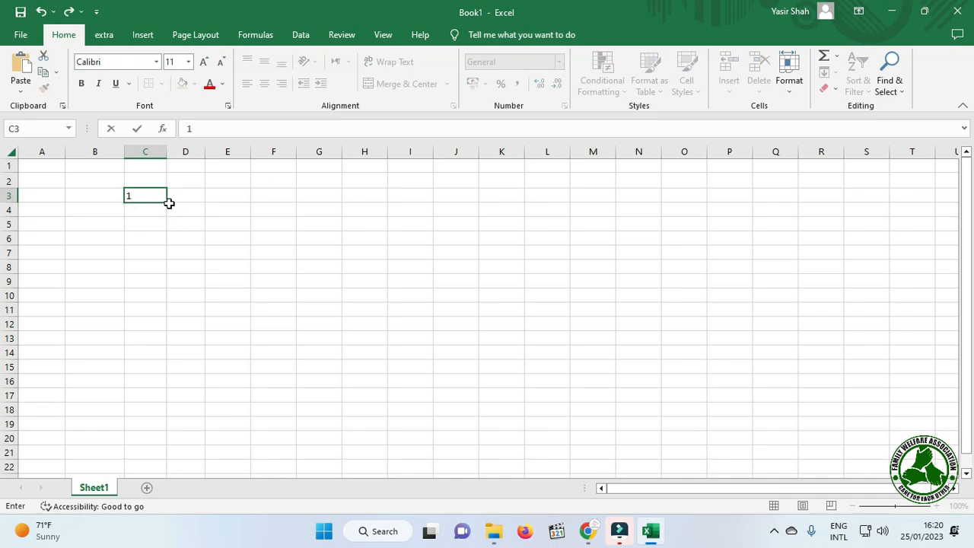
left_click_drag(168, 203, 183, 438)
left_click(179, 439)
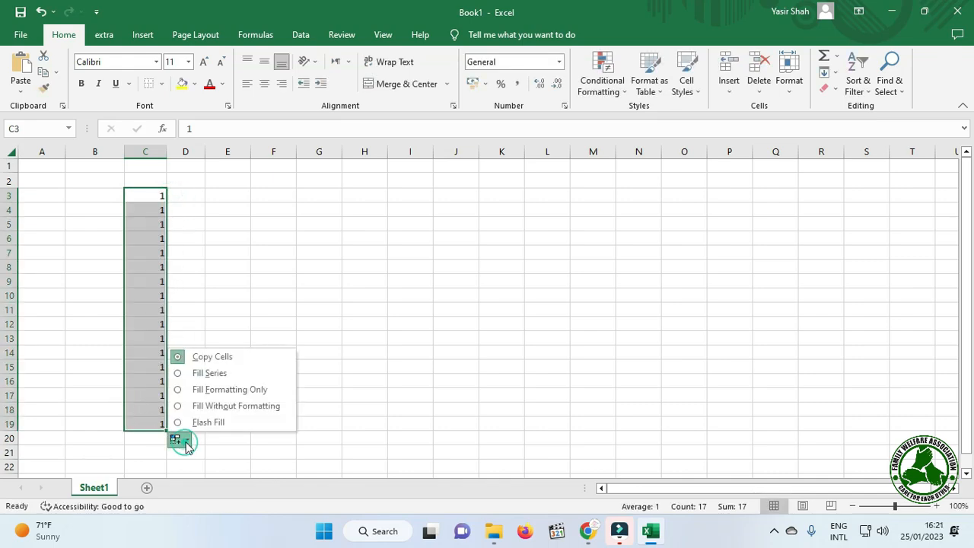
left_click(214, 373)
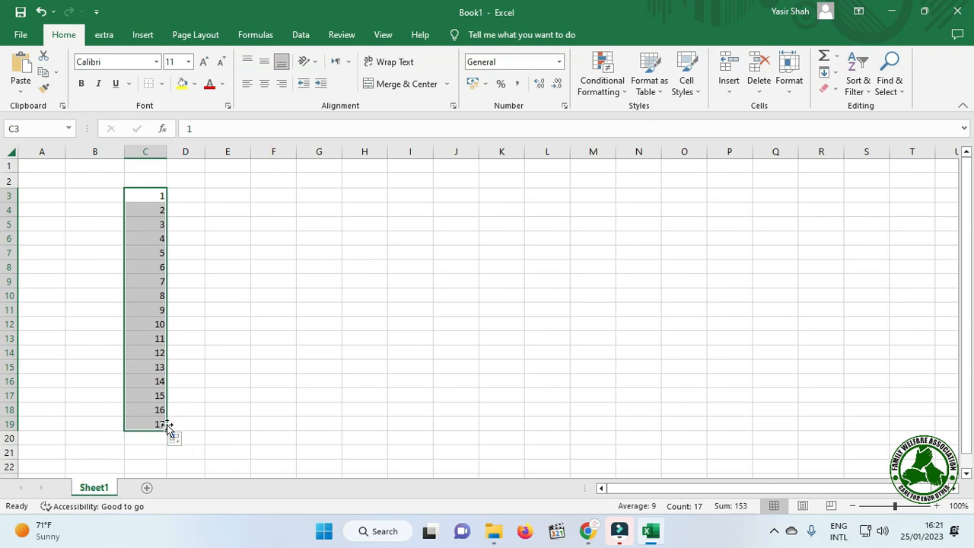
left_click(230, 256)
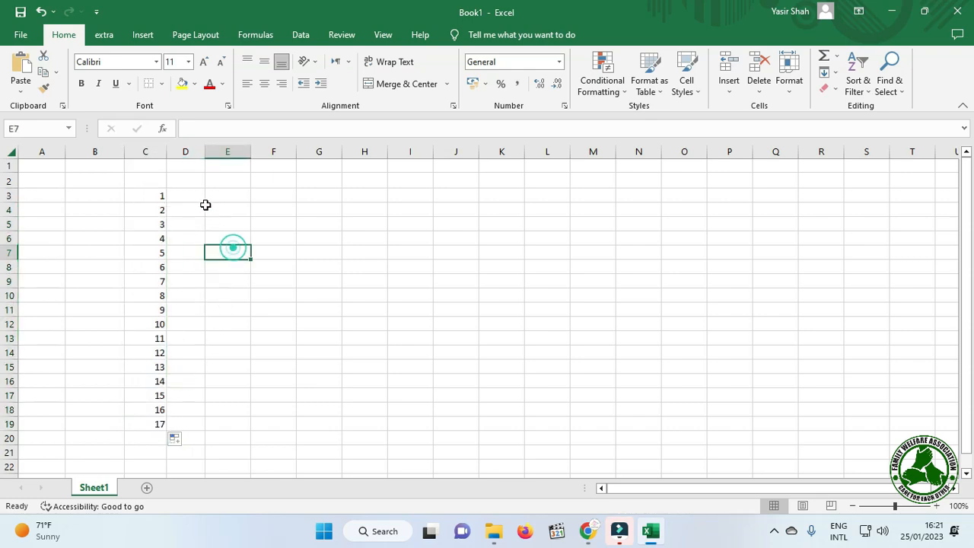
left_click(180, 444)
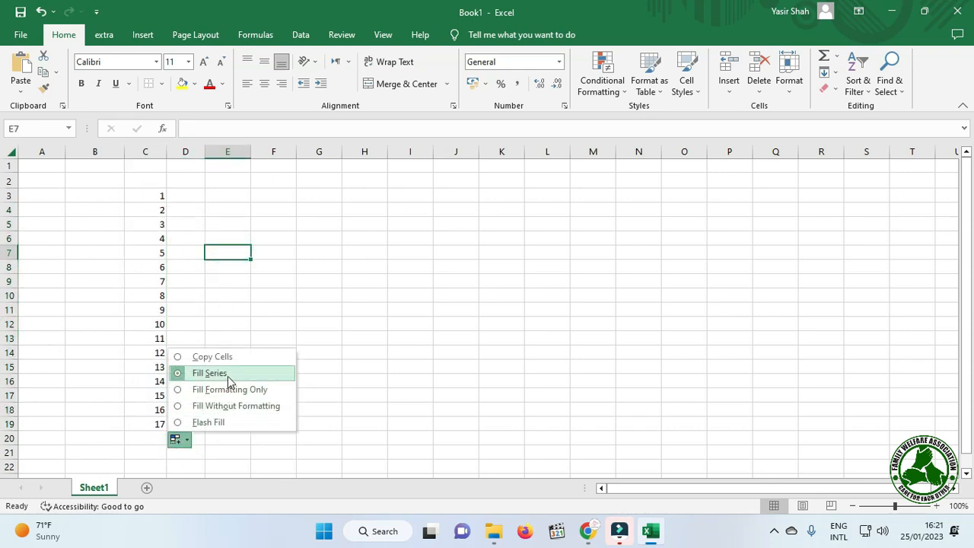
left_click(246, 181)
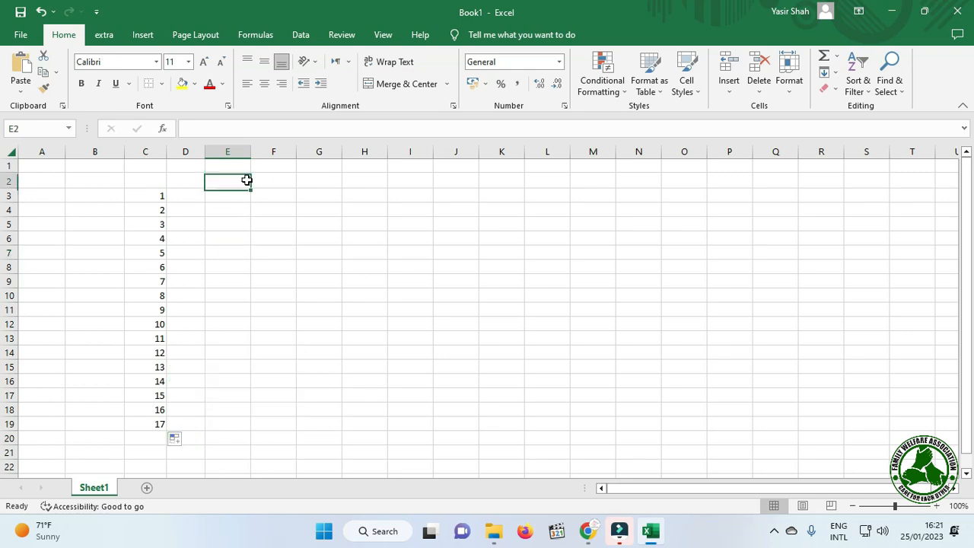
Enter 1 in cell E3 and 2 in cell E4.
left_click(229, 194)
type("1")
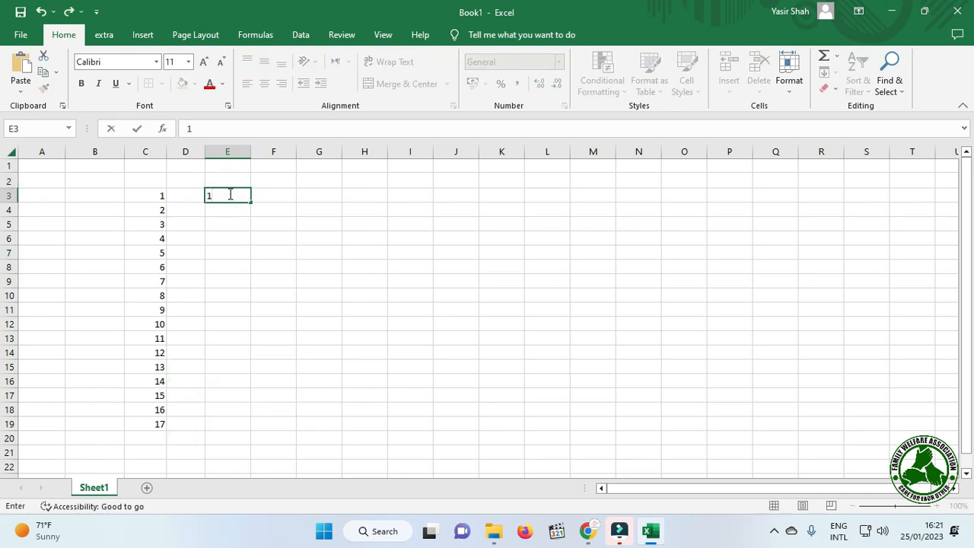
key("Return")
type("2")
left_click(300, 195)
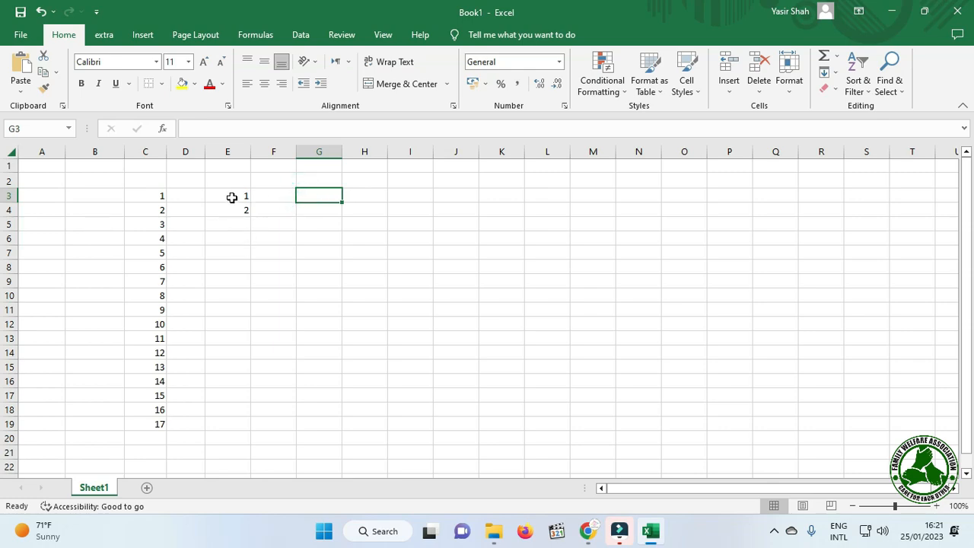
Delete the numbers below C3 in column C, clearing C4:C20.
left_click_drag(156, 209, 148, 440)
key("Delete")
left_click(232, 321)
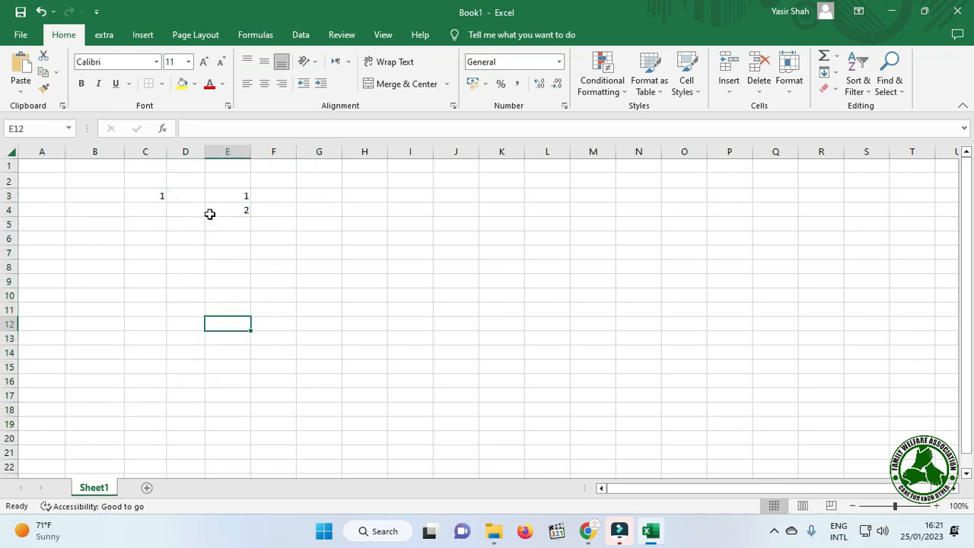
Autofill the single 1 from C3 down to C16, and extend the 1, 2 pair from E3:E4 down to E17.
left_click_drag(232, 195, 228, 212)
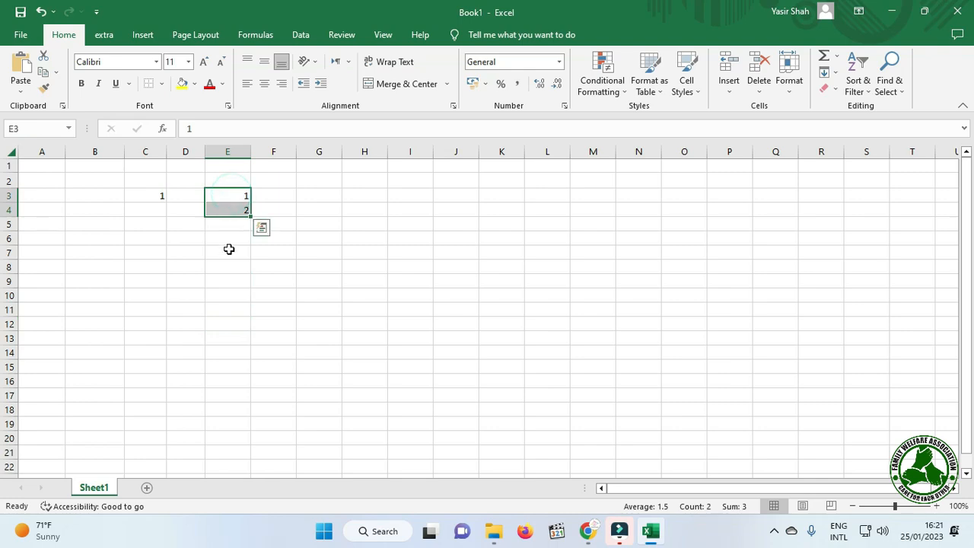
left_click(151, 197)
left_click_drag(168, 204, 184, 352)
left_click_drag(233, 195, 228, 209)
left_click(159, 196)
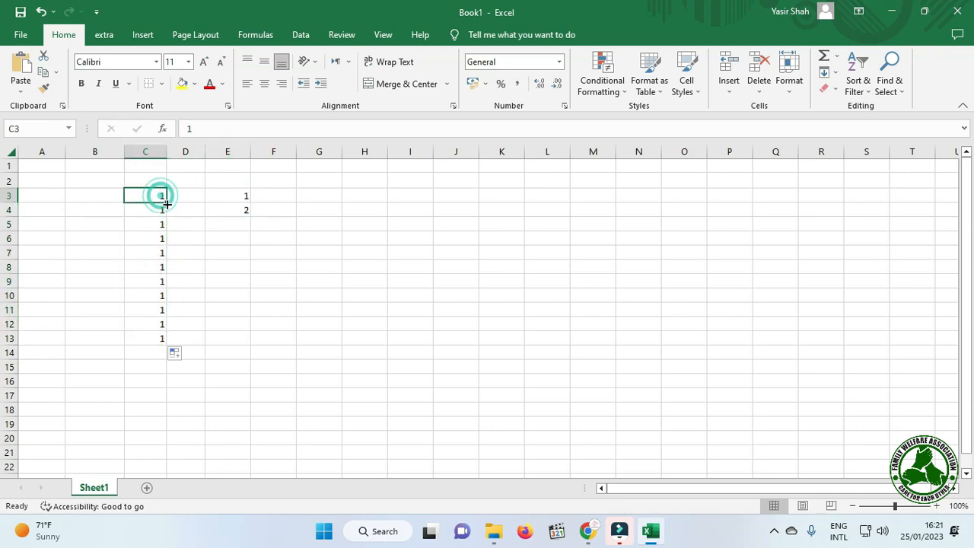
left_click_drag(166, 203, 195, 384)
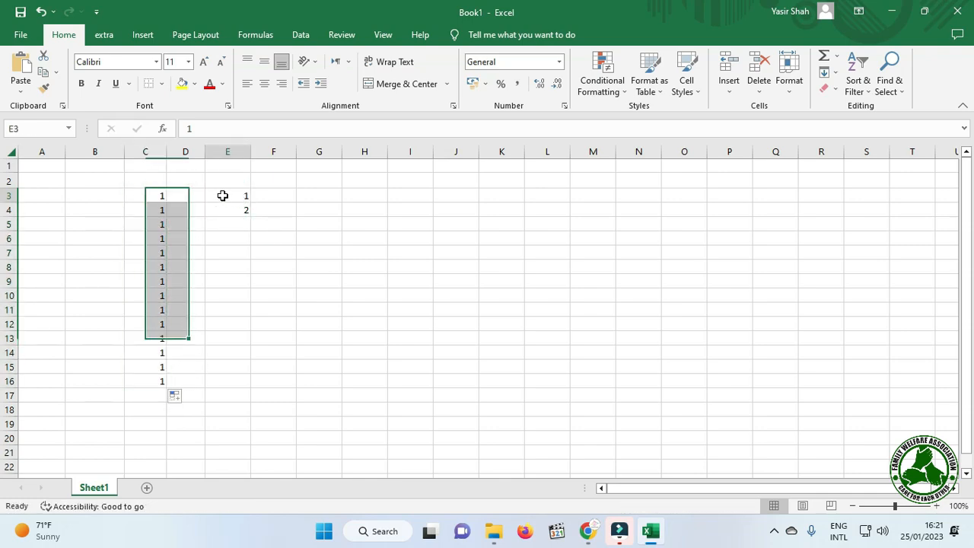
left_click_drag(221, 195, 219, 211)
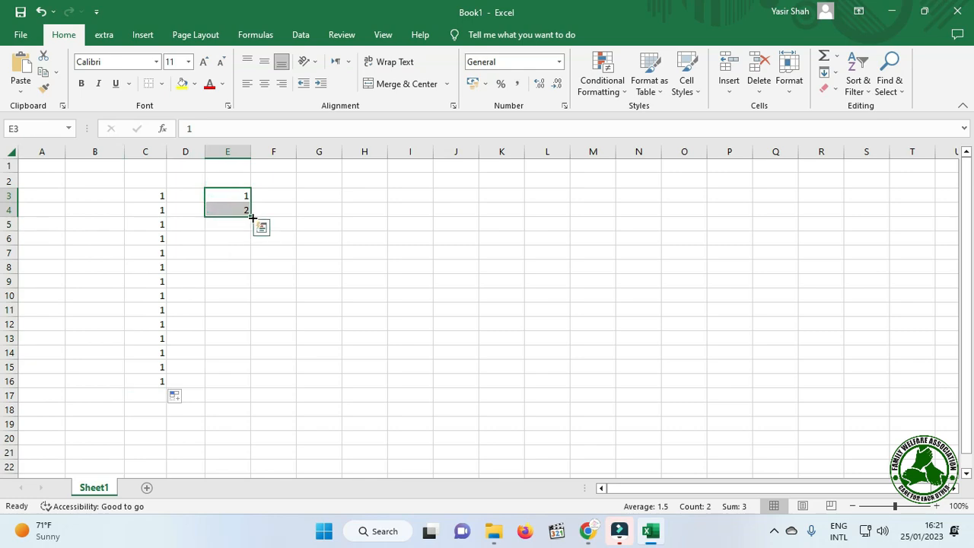
left_click_drag(250, 217, 275, 397)
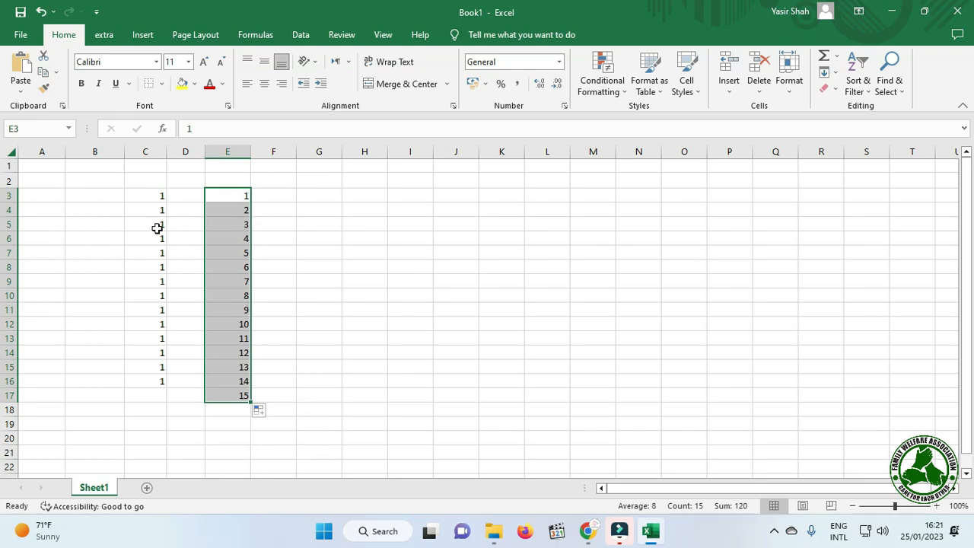
Delete the number series in E3:E17.
left_click(241, 196)
left_click_drag(236, 199, 242, 395)
key("Delete")
left_click(292, 285)
Enter 2 in E3 and 4 in E4, and autofill the even-number series down to E16.
left_click(244, 200)
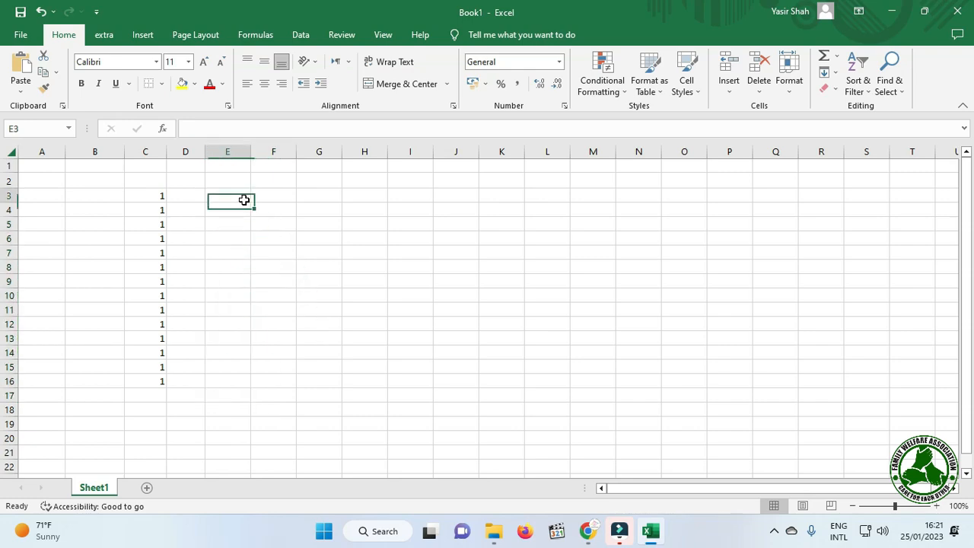
type("2")
key("Tab")
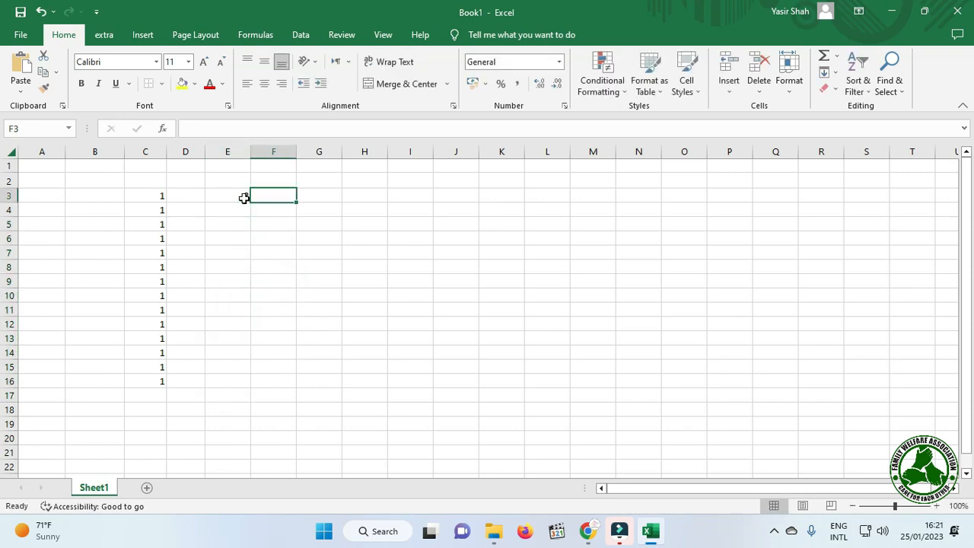
left_click(230, 206)
type("4")
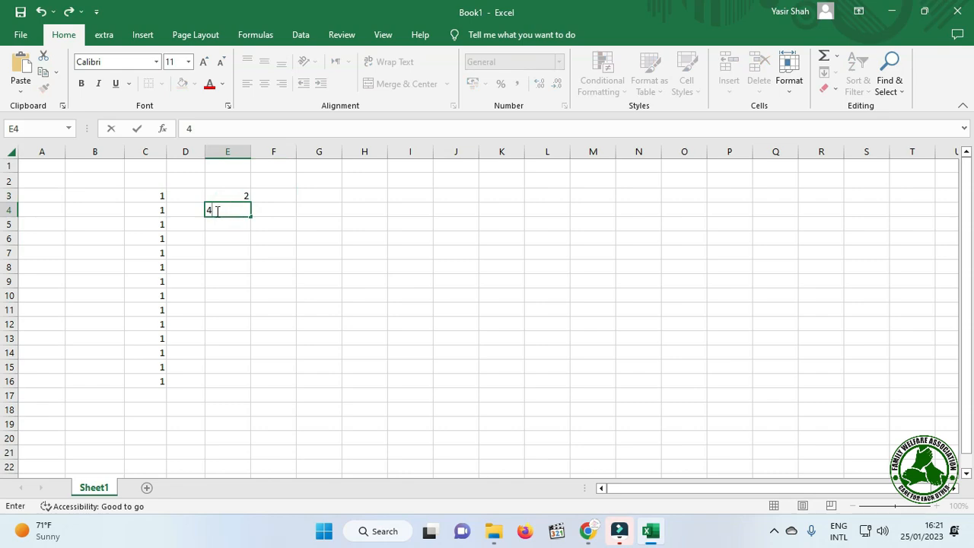
left_click_drag(230, 246, 229, 236)
left_click_drag(224, 191, 252, 386)
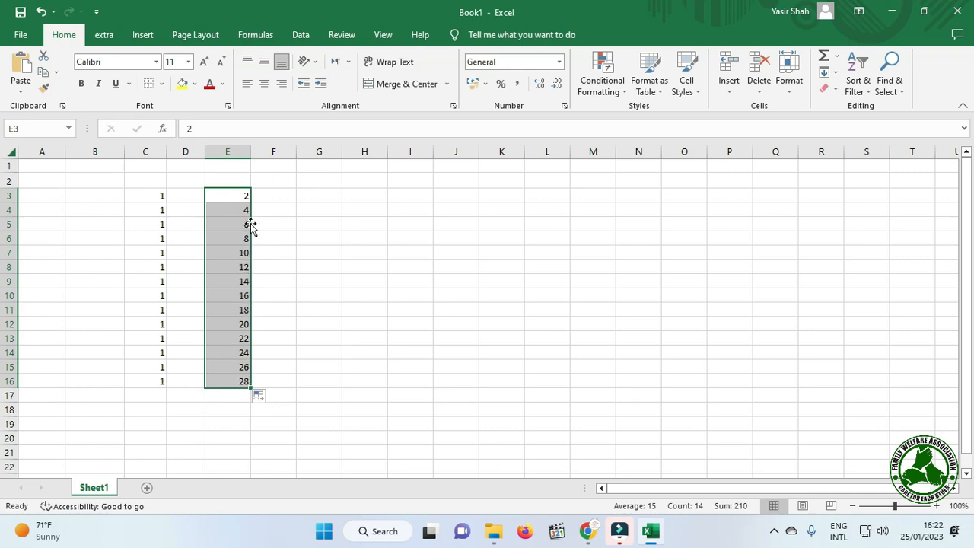
Replace E3 with 3 and E4 with 6, and autofill the multiples of three down to E16.
left_click(239, 192)
type("3")
key("Tab")
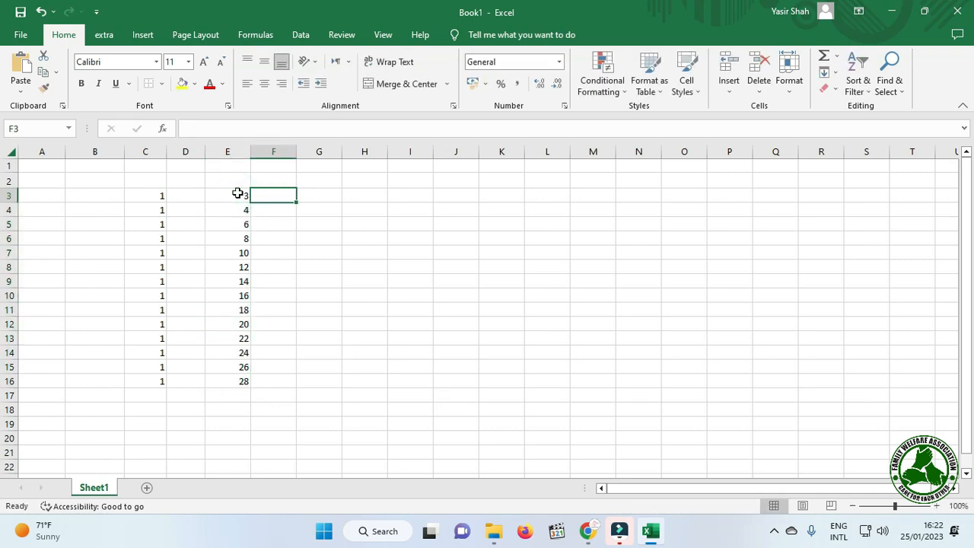
key("Return")
type("6")
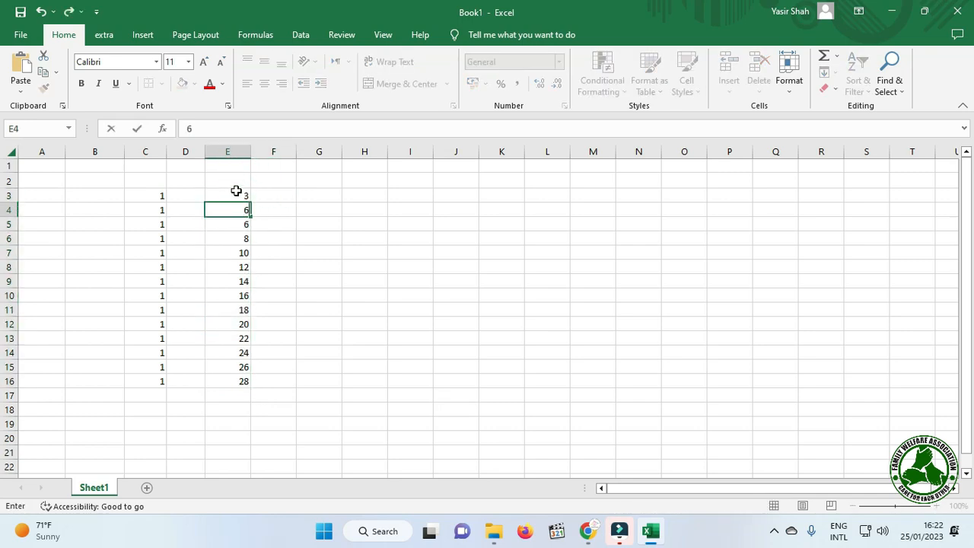
left_click_drag(226, 195, 266, 387)
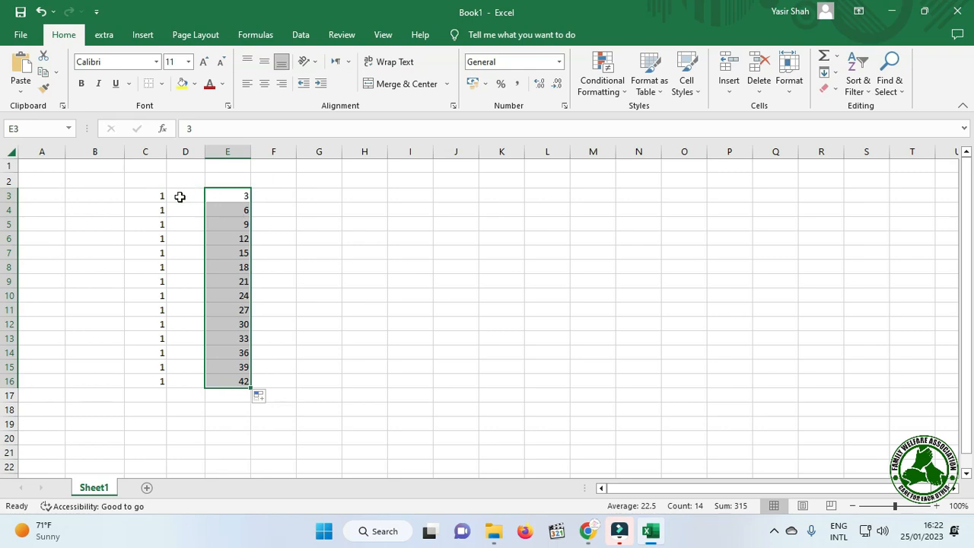
Delete the contents of the range C3:F17 and deselect it.
left_click_drag(142, 194, 256, 396)
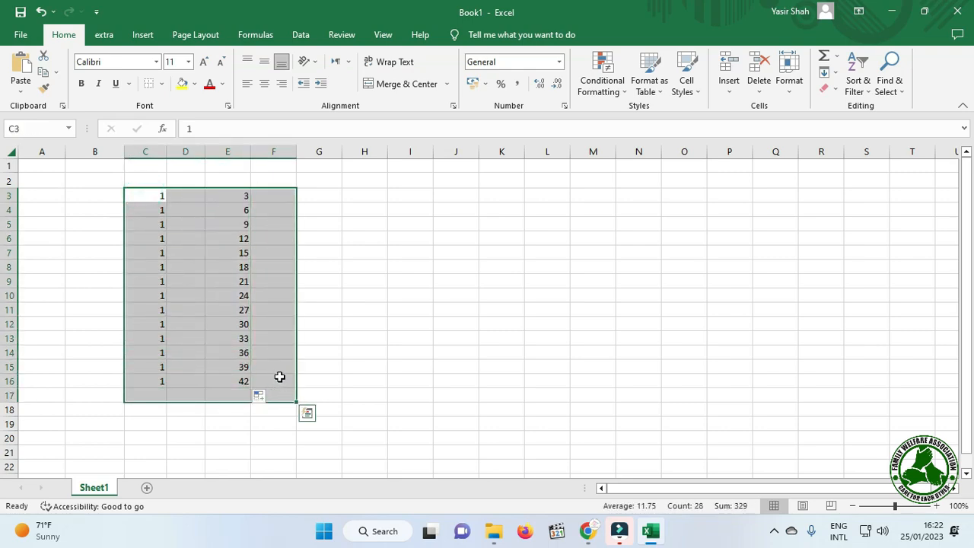
key("Delete")
left_click(279, 301)
Narrow column B to about the width of column C.
left_click_drag(117, 250, 114, 238)
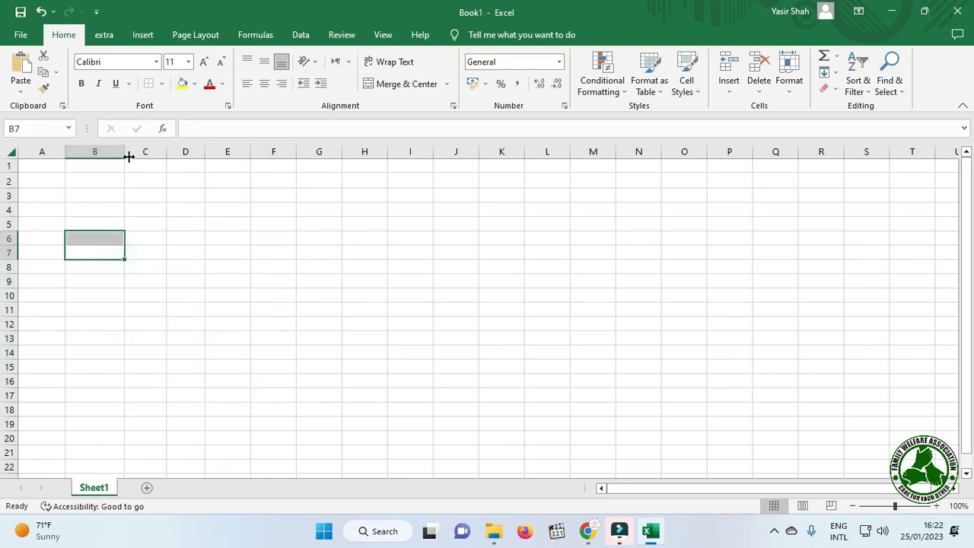
left_click_drag(126, 151, 106, 153)
left_click(167, 223)
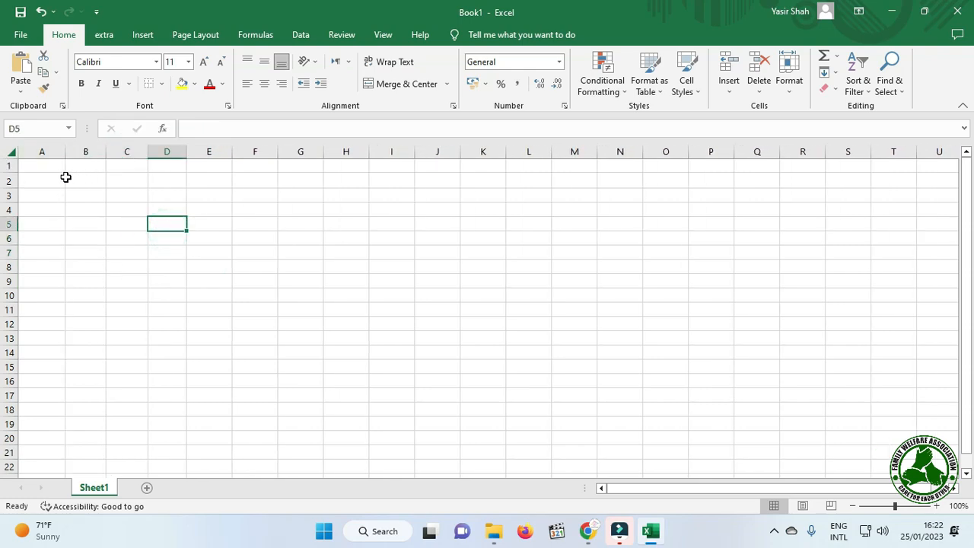
Enter sun in cell B4 and autofill the abbreviated weekdays across to sat in H4.
left_click(82, 209)
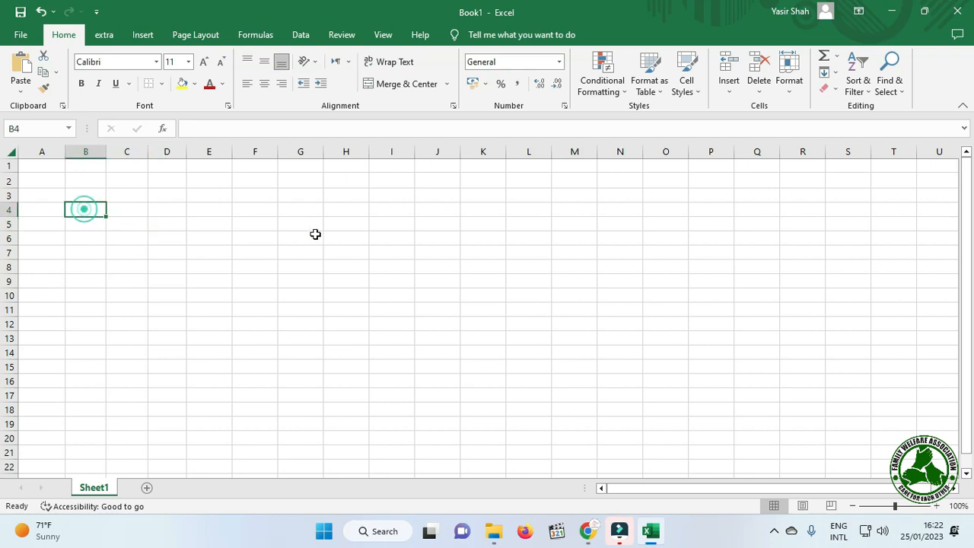
type("sun")
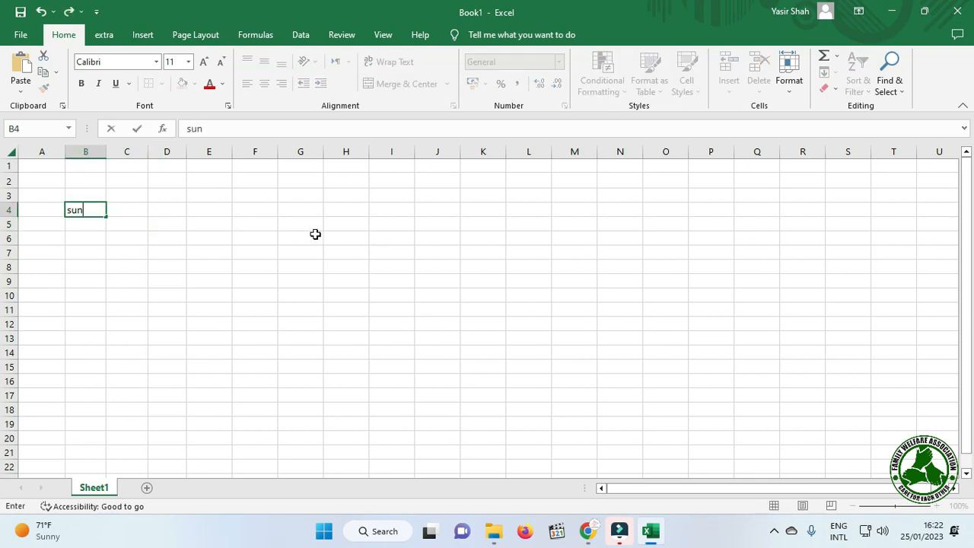
left_click_drag(108, 218, 358, 213)
left_click(325, 272)
Enter 1 in B5 and autofill across to H5 using the Fill Series option for 1 to 7.
left_click(91, 223)
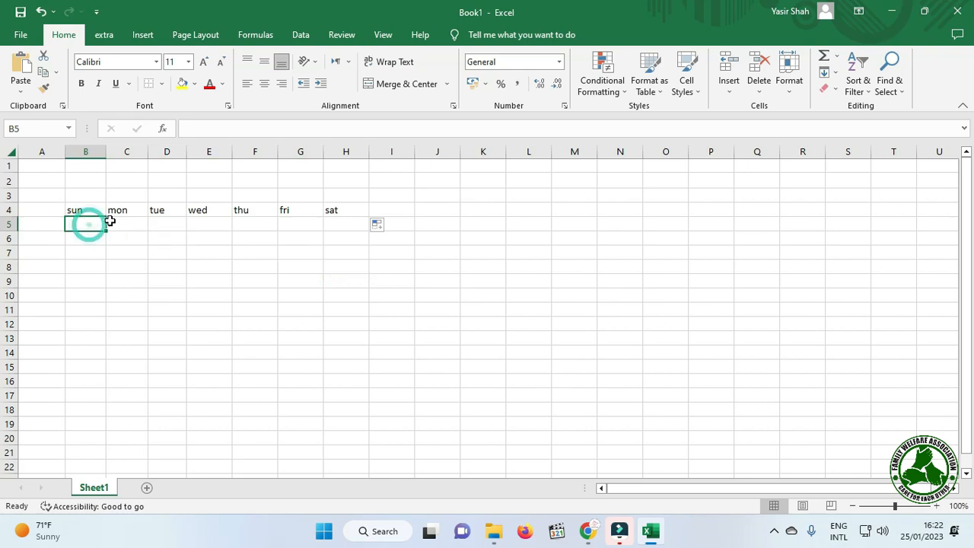
type("1")
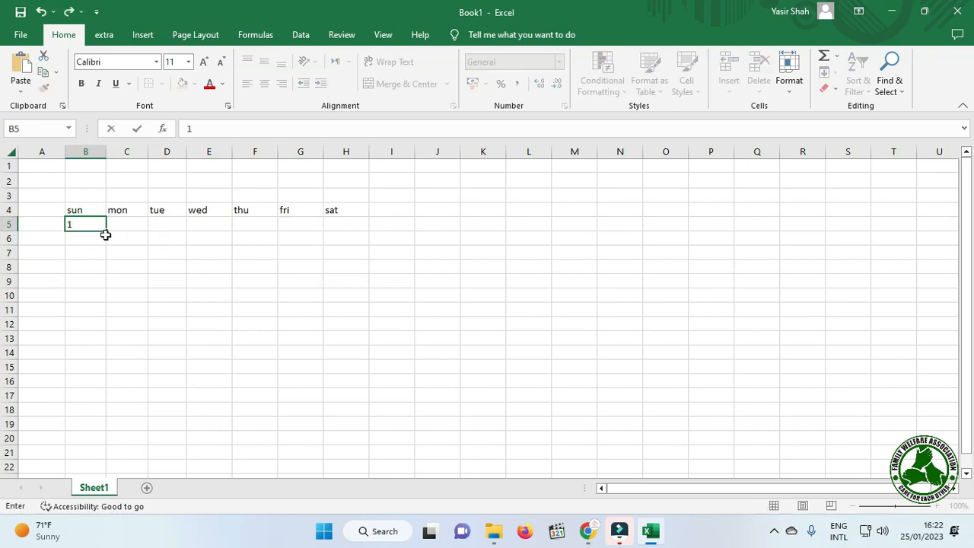
left_click_drag(108, 233, 358, 233)
left_click(378, 239)
left_click(396, 276)
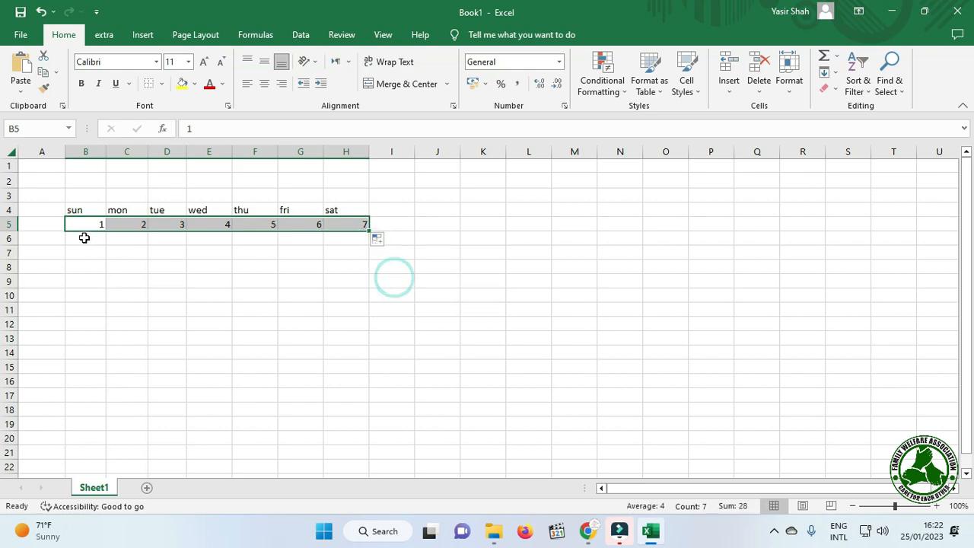
Enter 8 in B6 and 9 in C6, and autofill the series across to 14 in H6.
left_click(84, 237)
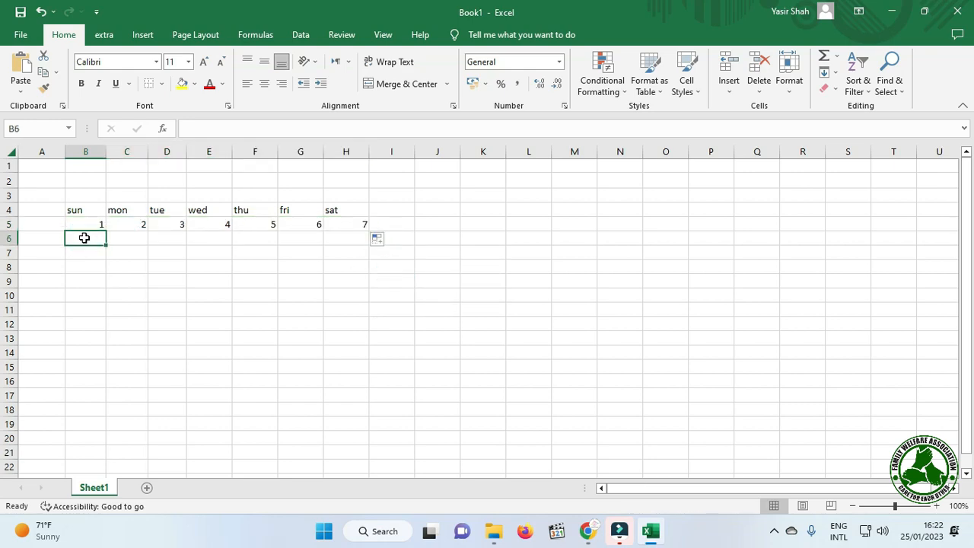
type("8")
key("Tab")
type("9")
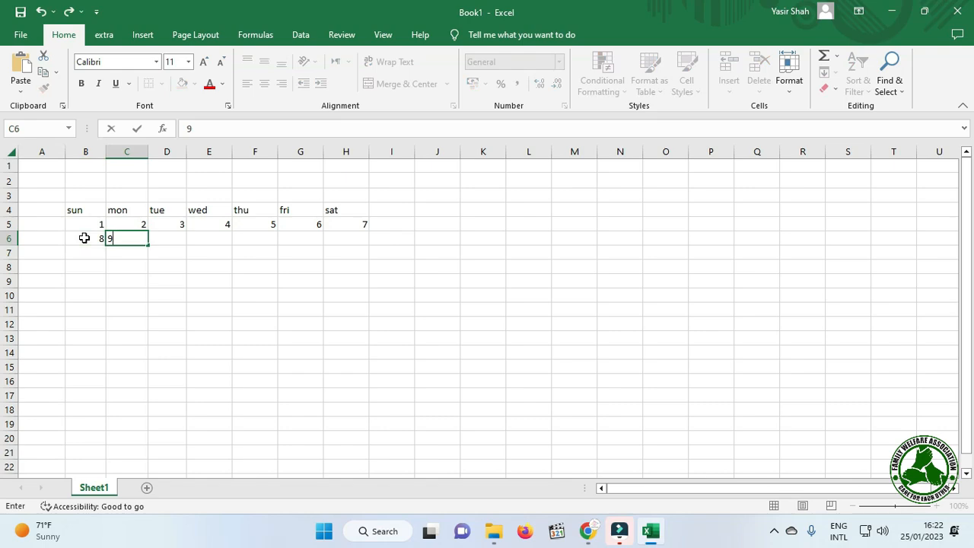
left_click_drag(84, 237, 365, 243)
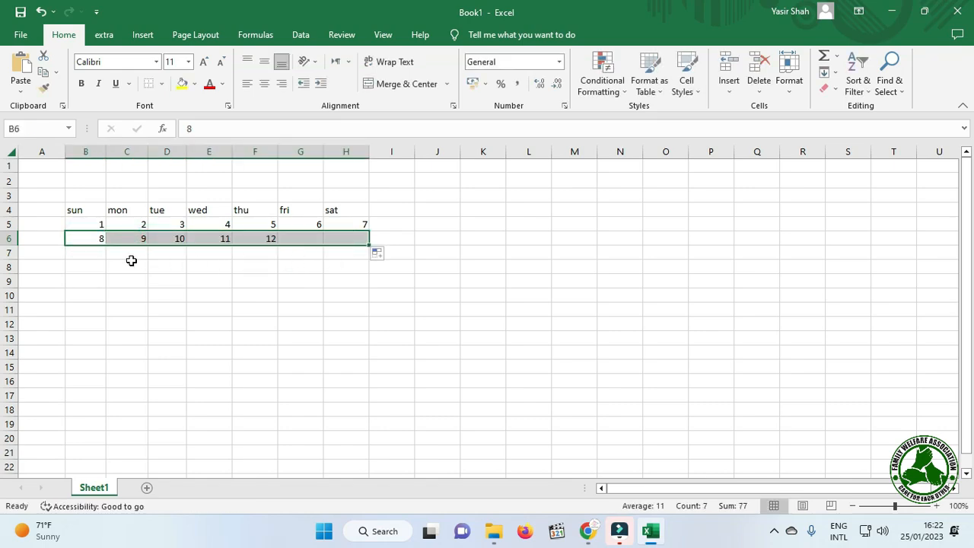
Enter 15 in B7 and 16 in C7, and autofill the series across to 21 in H7.
left_click(85, 252)
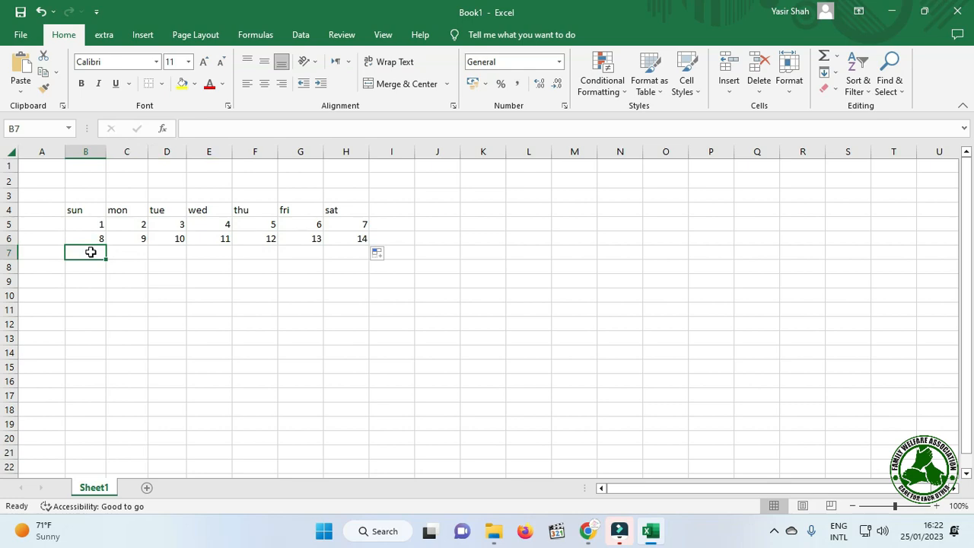
type("15")
key("Tab")
type("16")
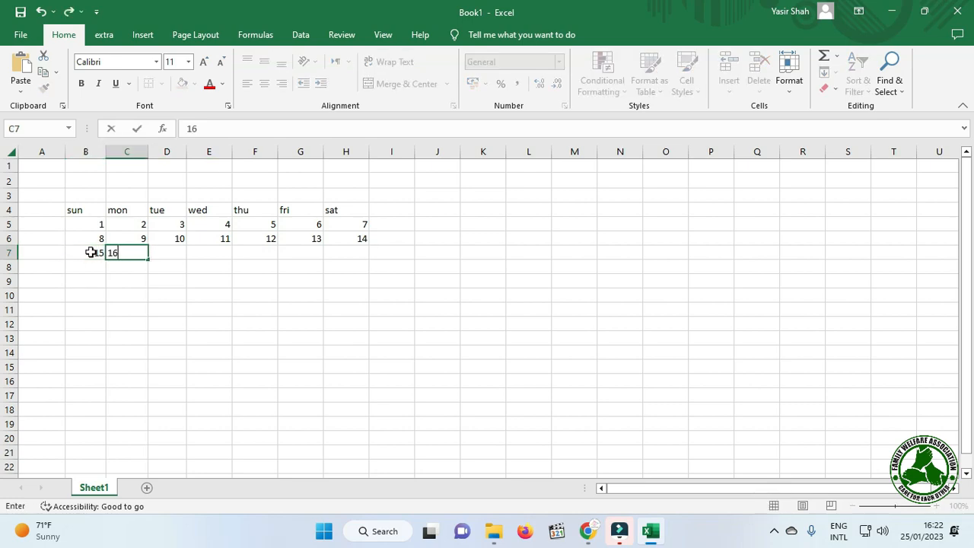
left_click_drag(90, 251, 363, 259)
Enter 22 in B8 and 23 in C8, and autofill the series across to 28 in H8.
left_click(88, 269)
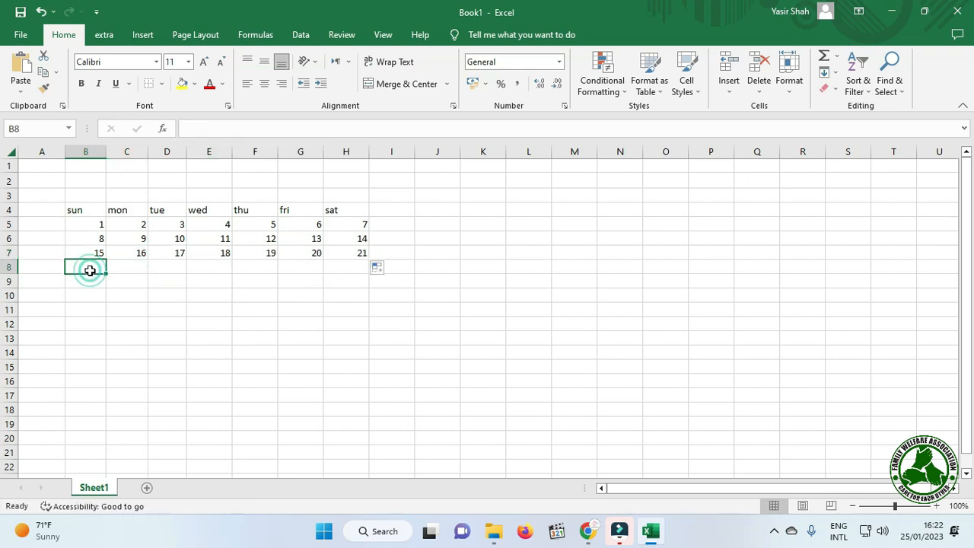
type("22")
key("Tab")
type("3")
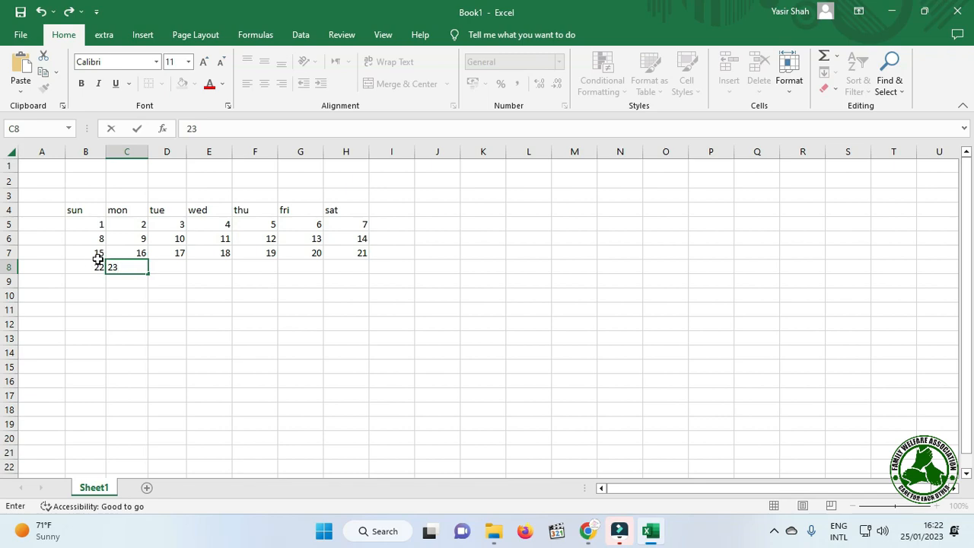
left_click_drag(98, 261, 358, 274)
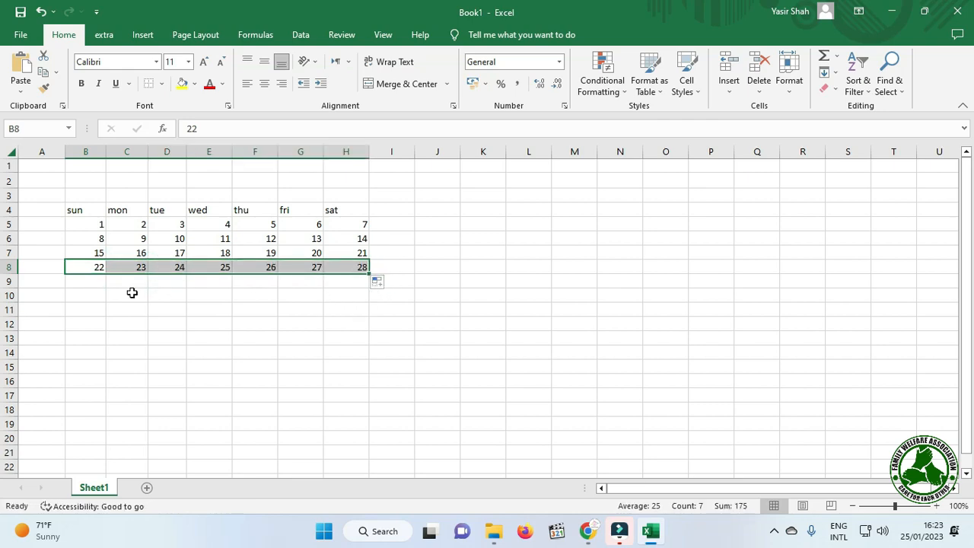
Enter the remaining dates 29, 30 and 31 in cells B9, C9 and D9.
left_click(93, 280)
type("29")
key("Tab")
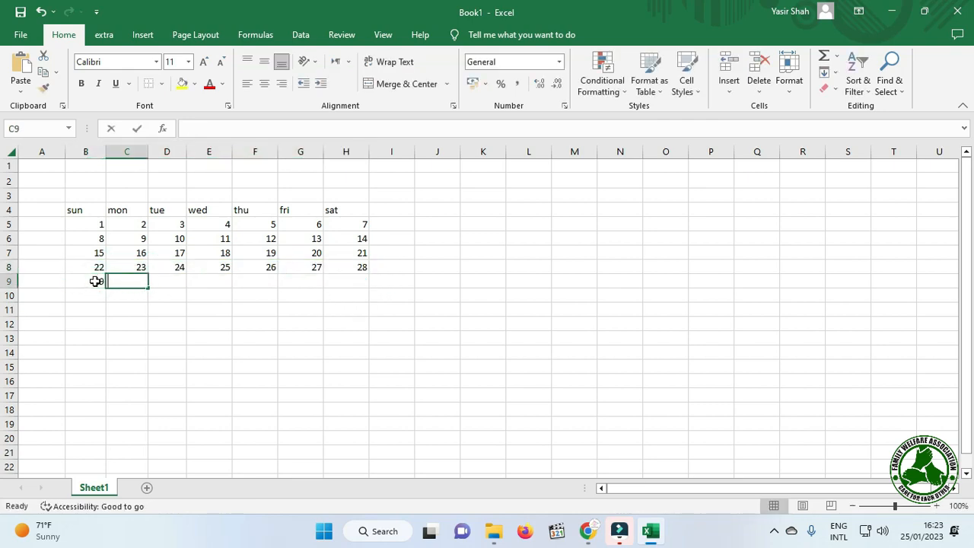
type("28")
key("Tab")
type("2")
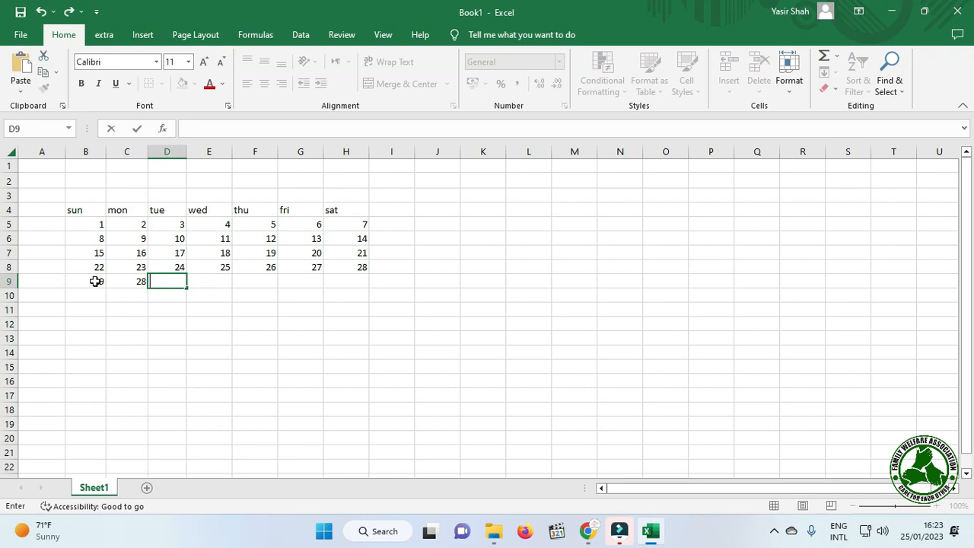
key("shift+Tab")
type("30")
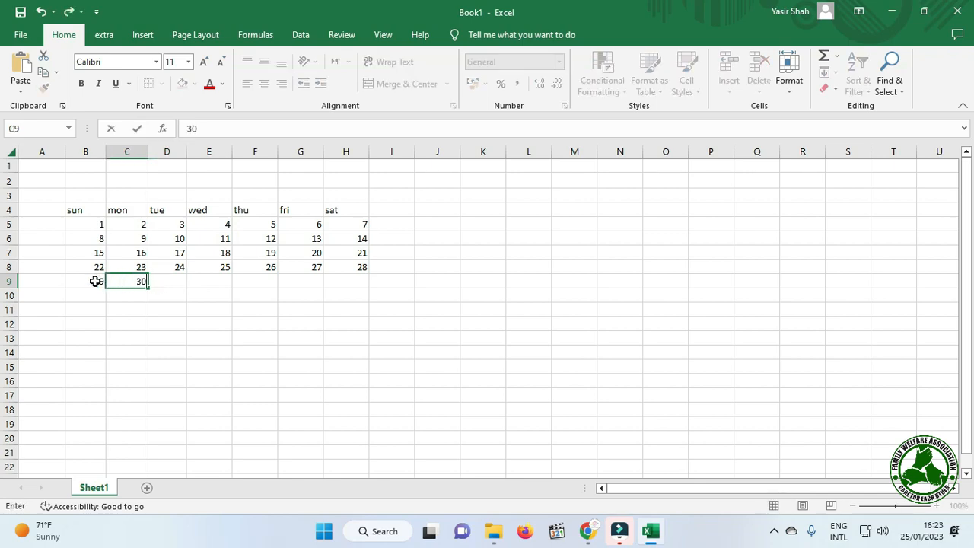
key("Tab")
type("31")
key("Tab")
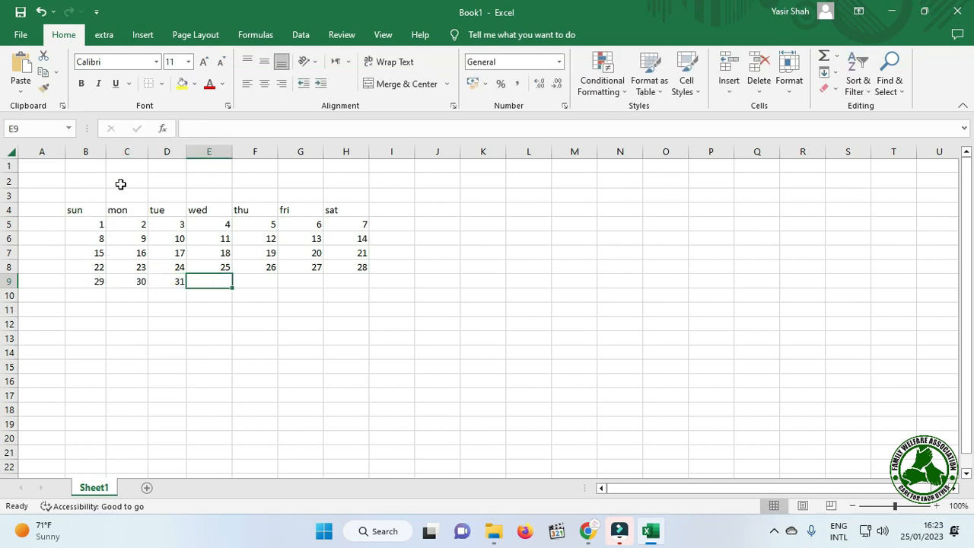
Merge and center the range B1:H3 above the weekday row and enter the title JAN - 2023.
left_click_drag(94, 190, 348, 159)
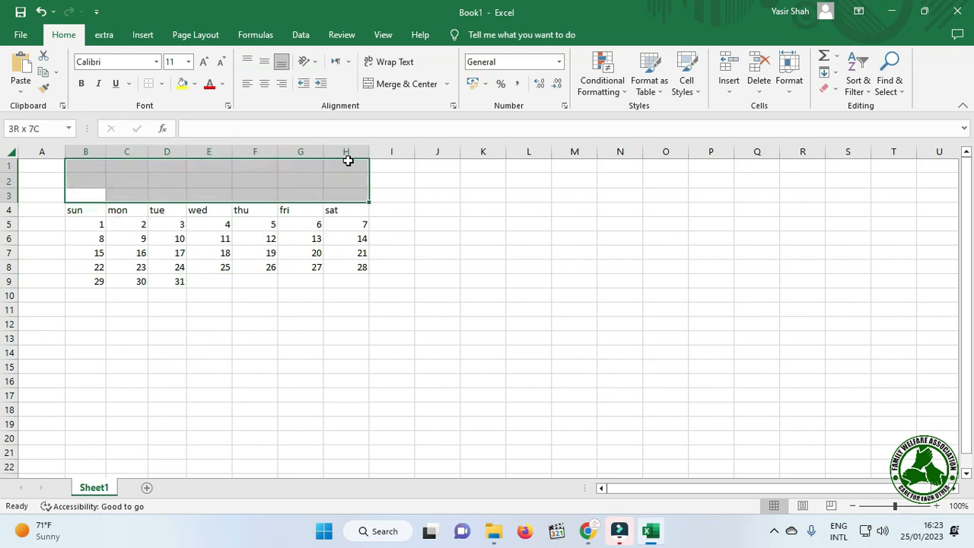
left_click(411, 85)
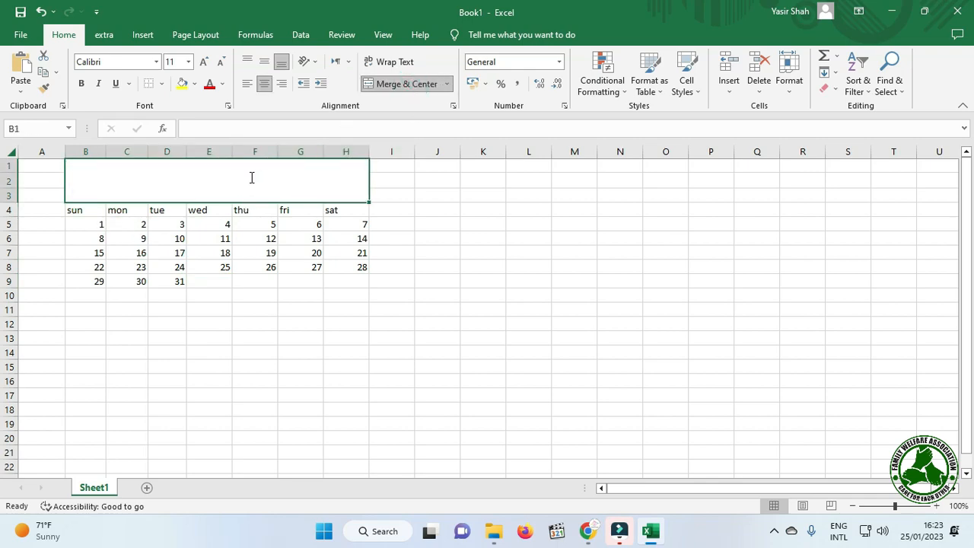
type("JAN")
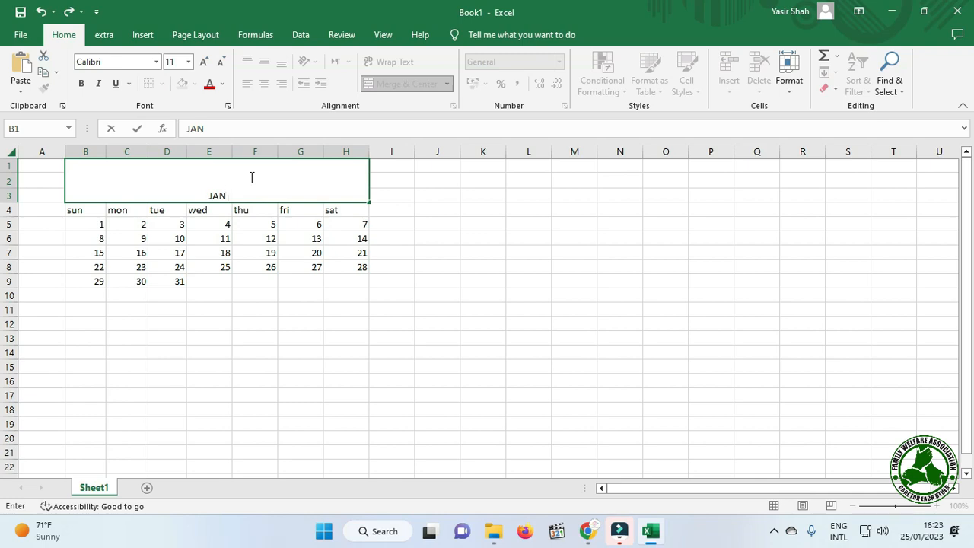
type(" - 2023")
key("Return")
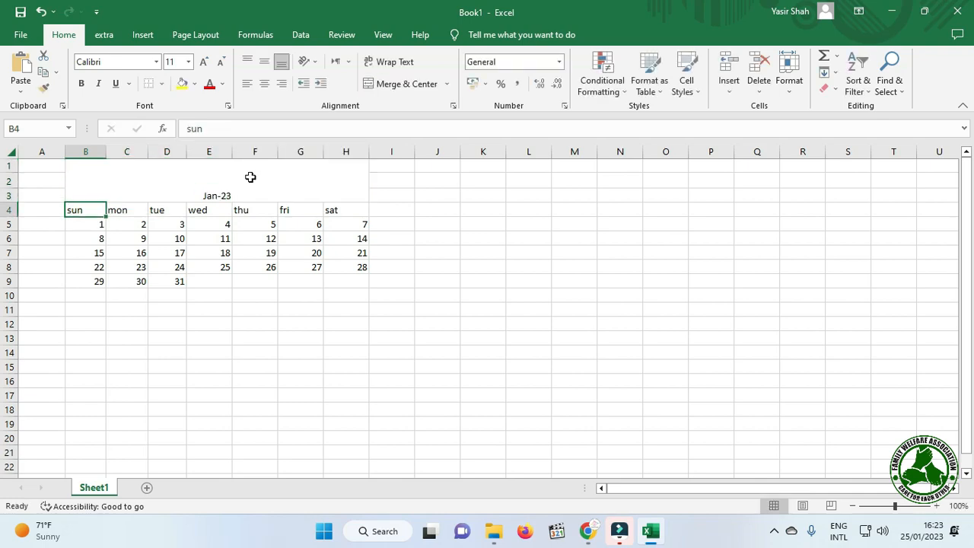
Increase the font size of the merged month title to 24.
left_click(250, 177)
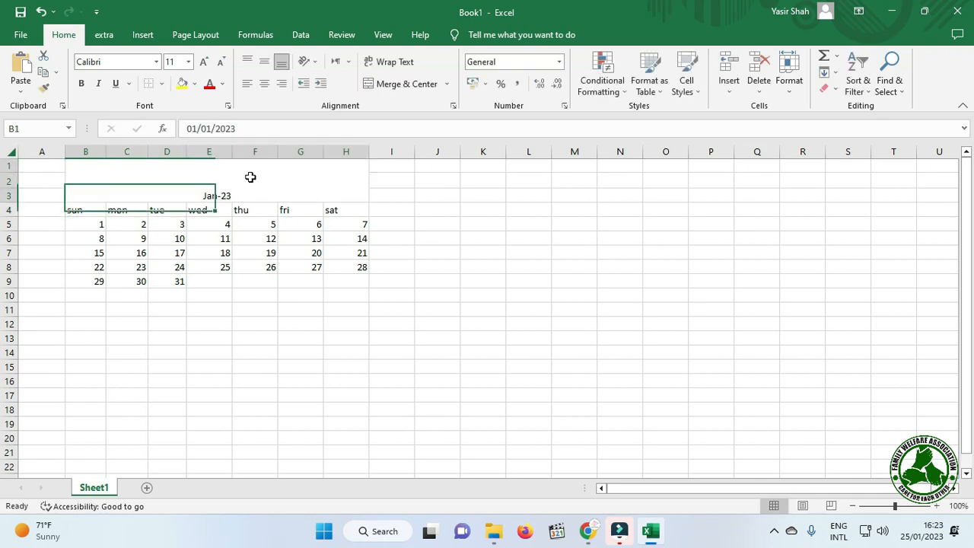
left_click(203, 62)
left_click(203, 62)
left_click(203, 61)
left_click(203, 61)
left_click(204, 62)
left_click(203, 61)
left_click(203, 62)
left_click(258, 267)
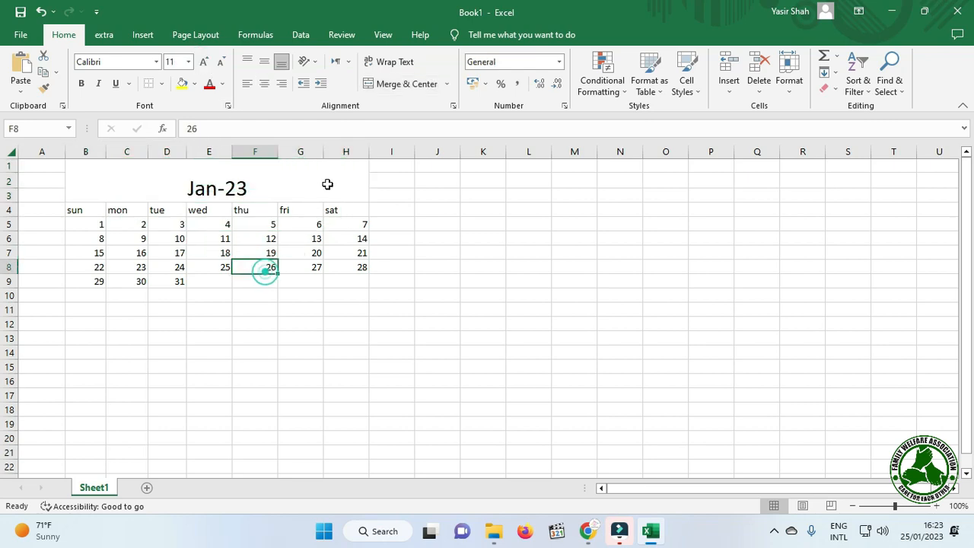
Fill the merged month title cell with a dark blue theme color.
left_click(328, 183)
left_click(195, 84)
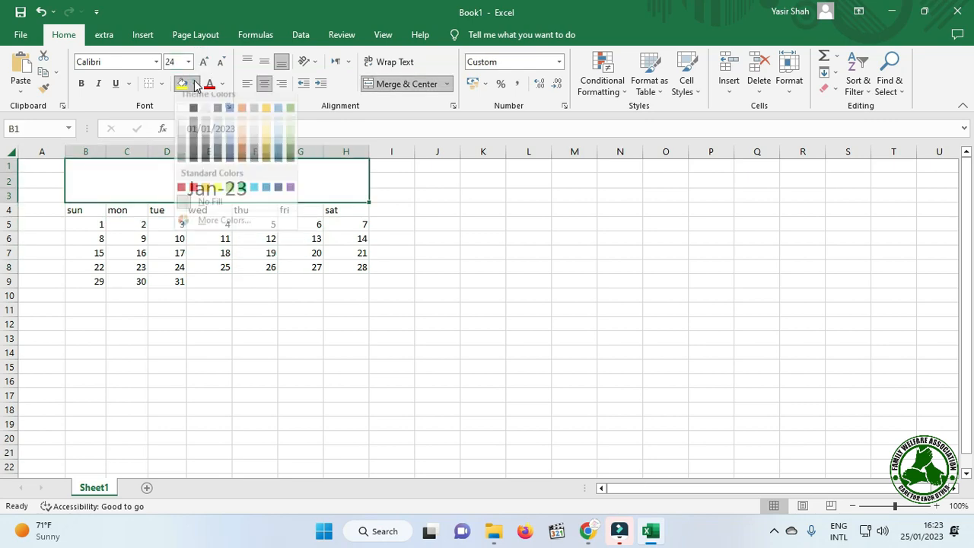
left_click(278, 157)
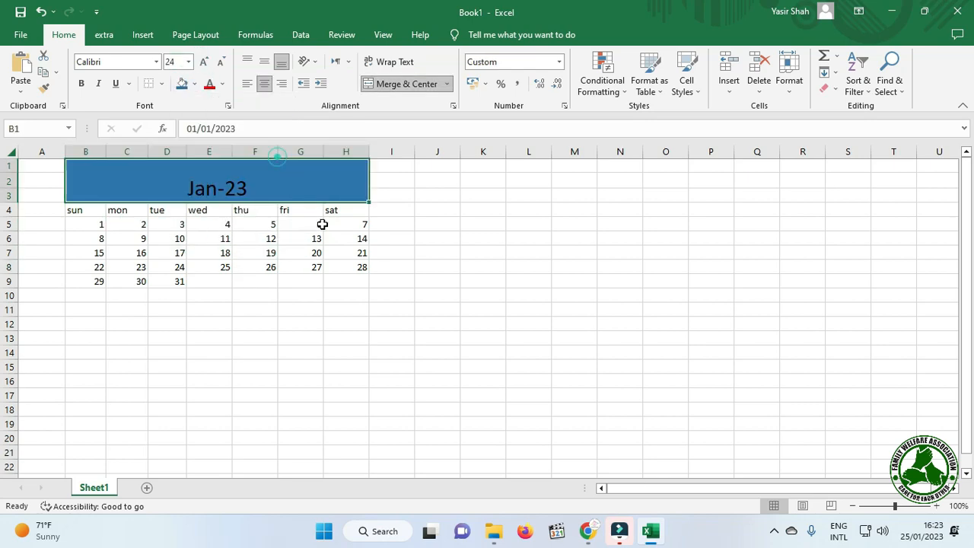
Fill the weekday and date cells B4:H9 with a light blue theme color.
left_click_drag(368, 211, 86, 282)
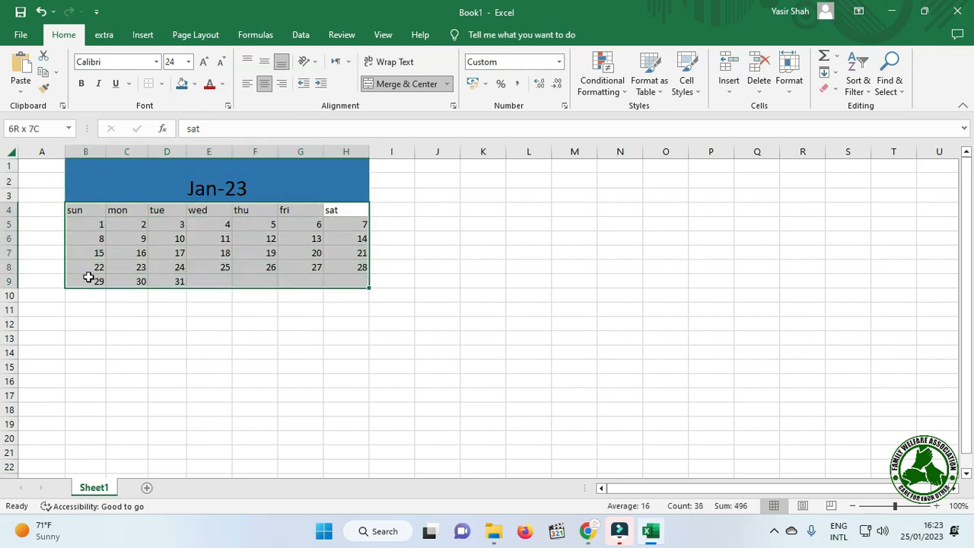
left_click(194, 84)
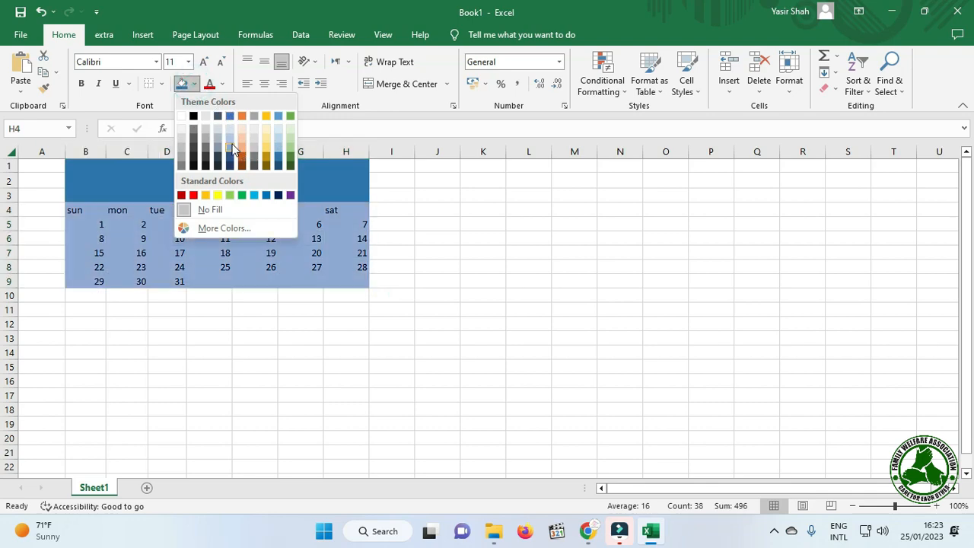
left_click(230, 146)
left_click(163, 252)
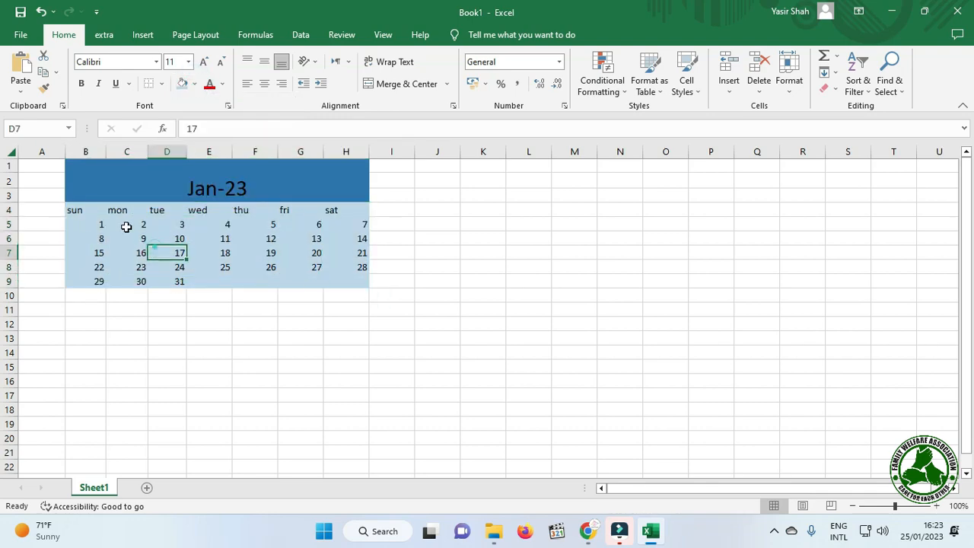
Color the text of the Sunday column B4:B9 red and the Friday column G4:G9 dark green.
left_click_drag(87, 211, 94, 282)
left_click(209, 83)
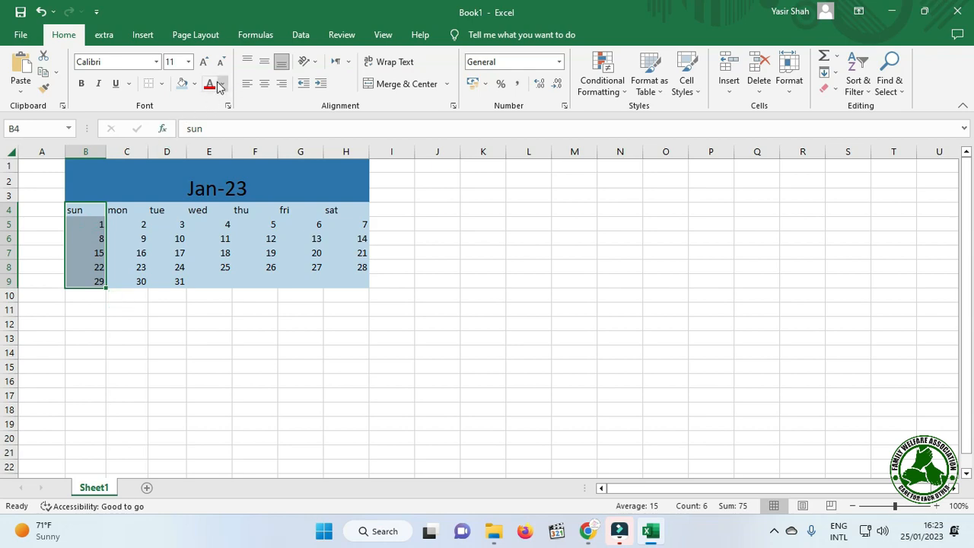
left_click(279, 211)
left_click_drag(279, 212, 279, 280)
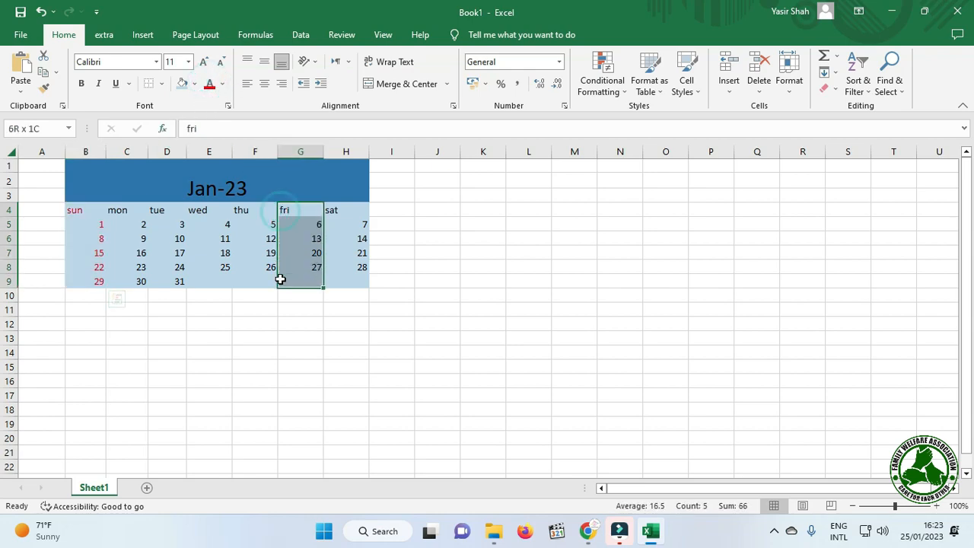
left_click(223, 84)
left_click(317, 179)
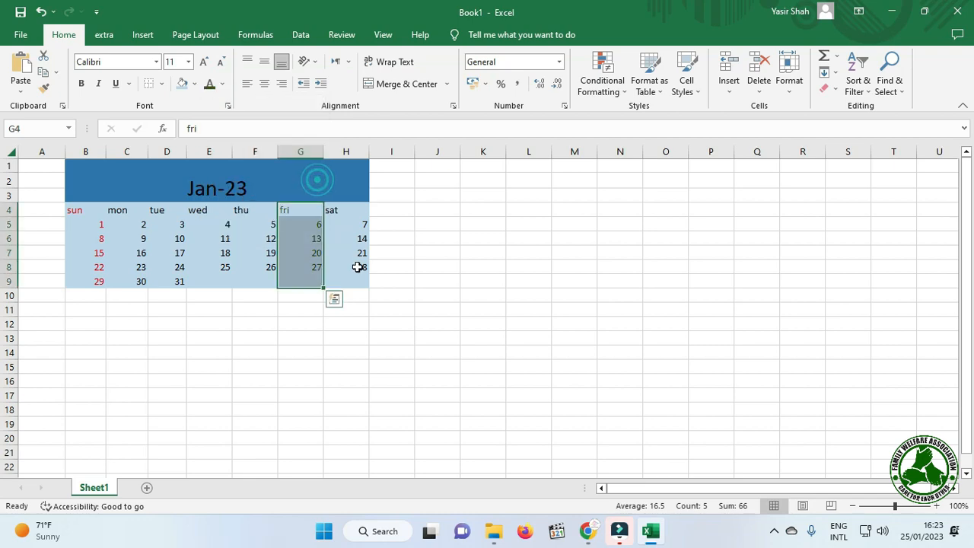
Center the contents of the whole calendar B1:H9 both horizontally and vertically.
left_click_drag(363, 283, 83, 167)
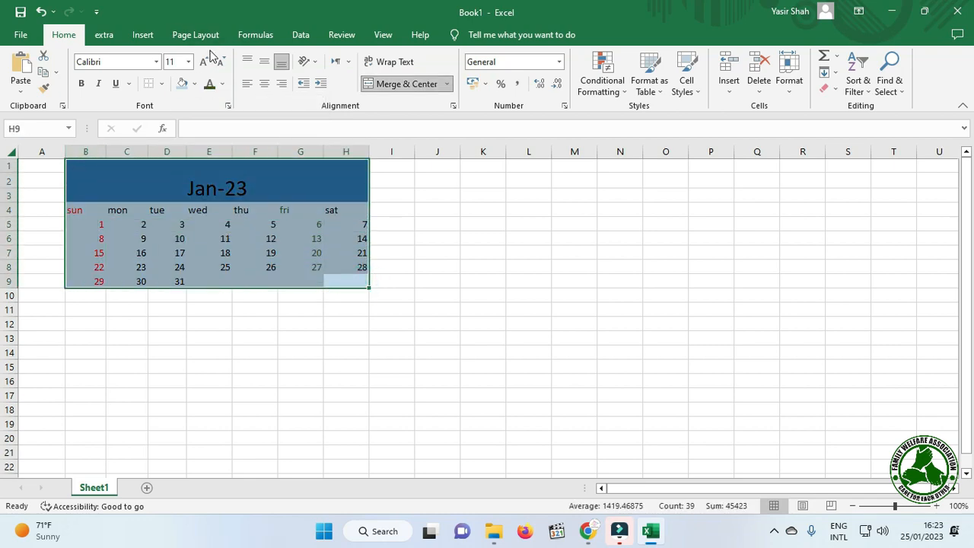
left_click(264, 84)
left_click(264, 61)
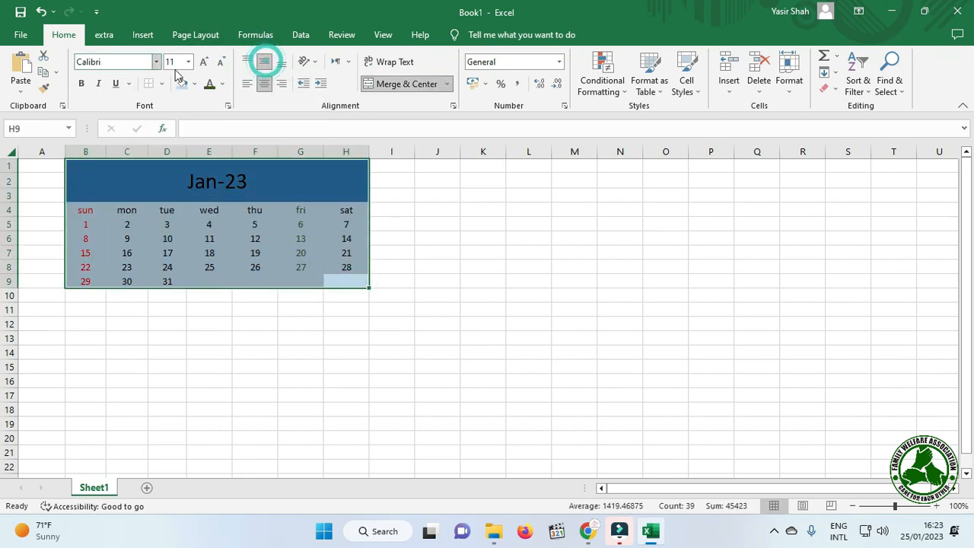
Apply borders around all cells of the calendar B1:H9.
left_click(161, 83)
left_click(190, 204)
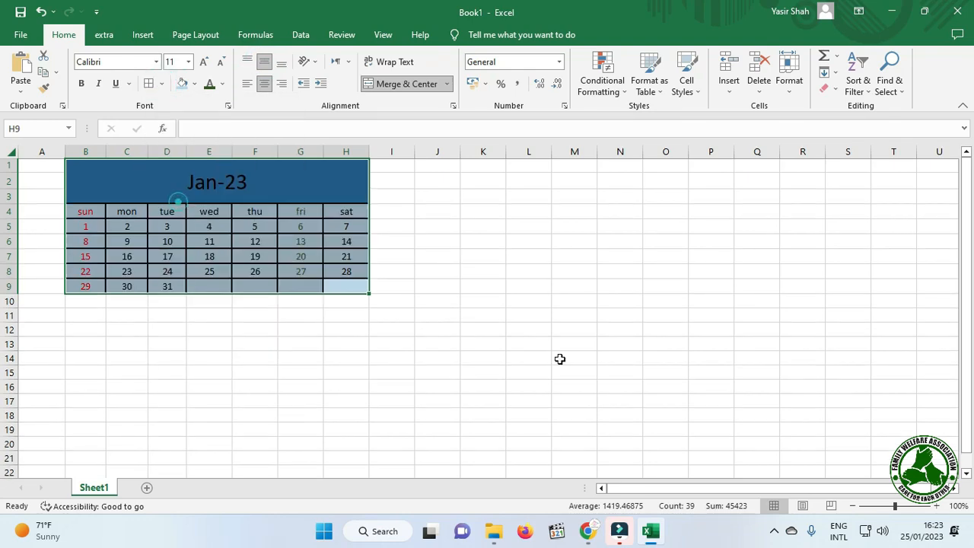
left_click(576, 340)
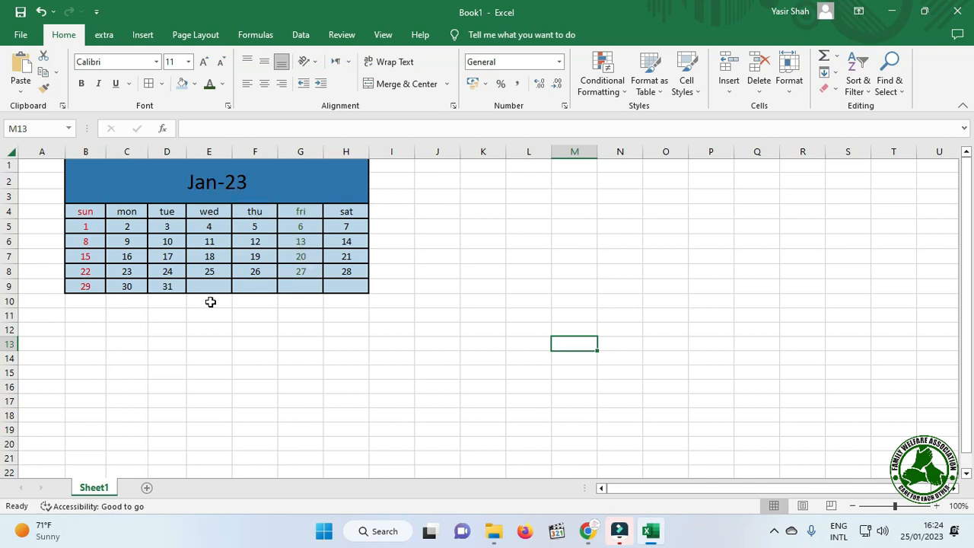
left_click(424, 255)
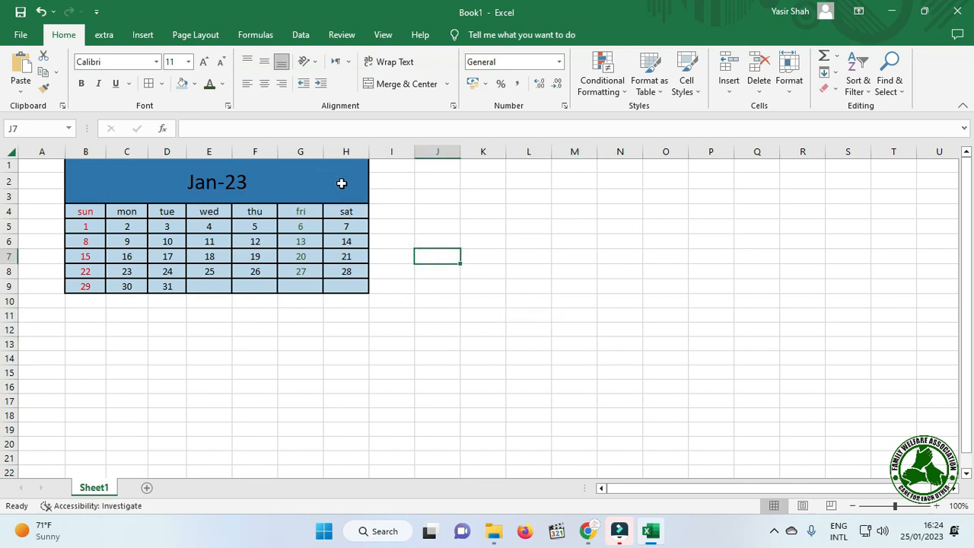
left_click_drag(342, 182, 199, 282)
left_click(137, 333)
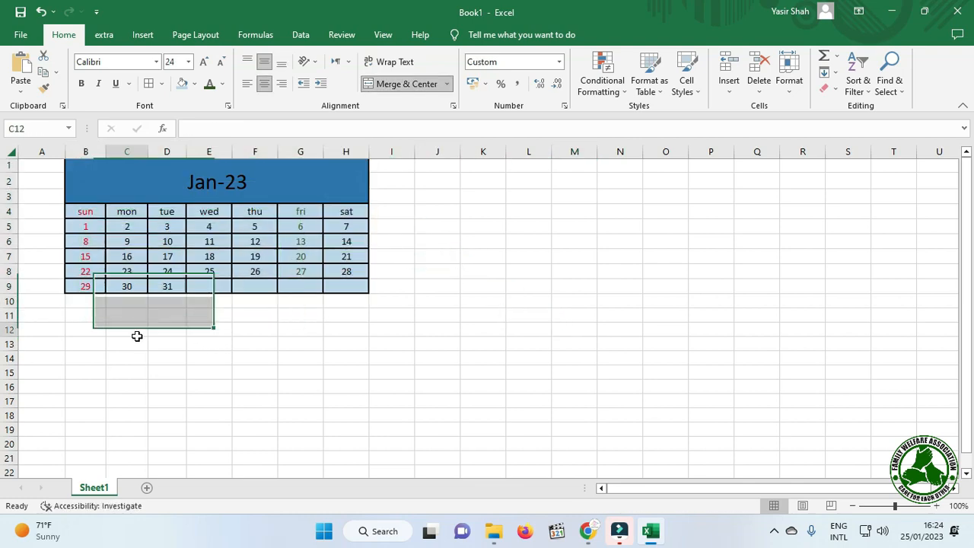
Enter the first multiplication table row as 2, x, 1, =, 2 across cells K3 to O3.
left_click(484, 196)
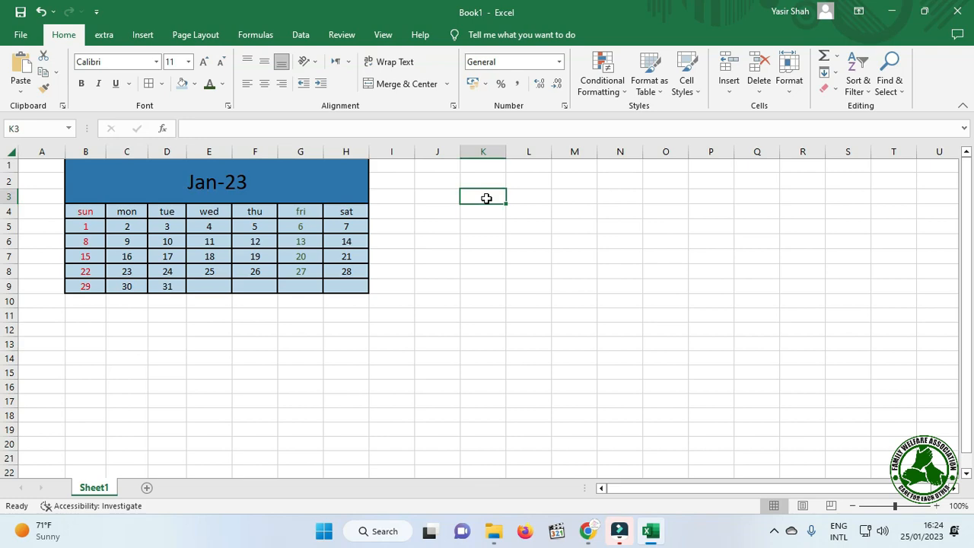
type("2")
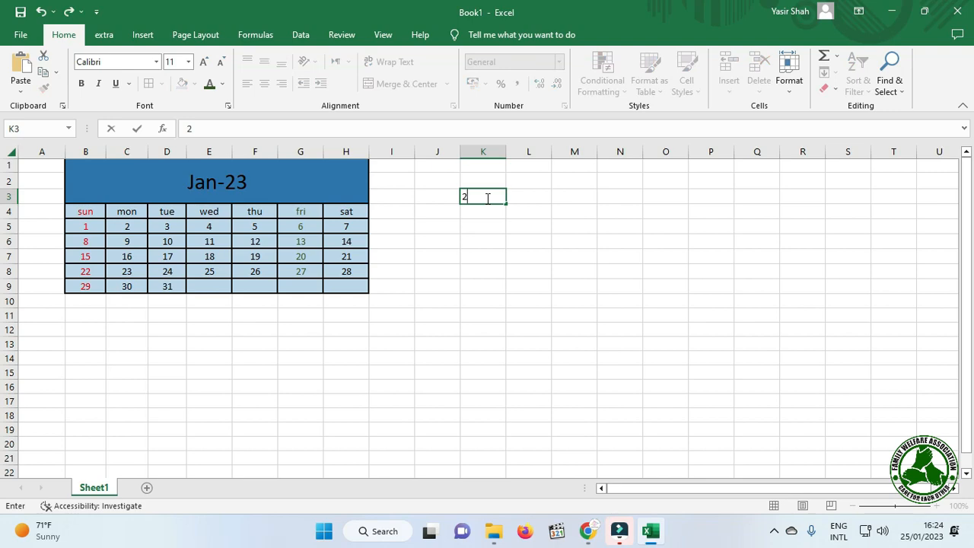
key("Tab")
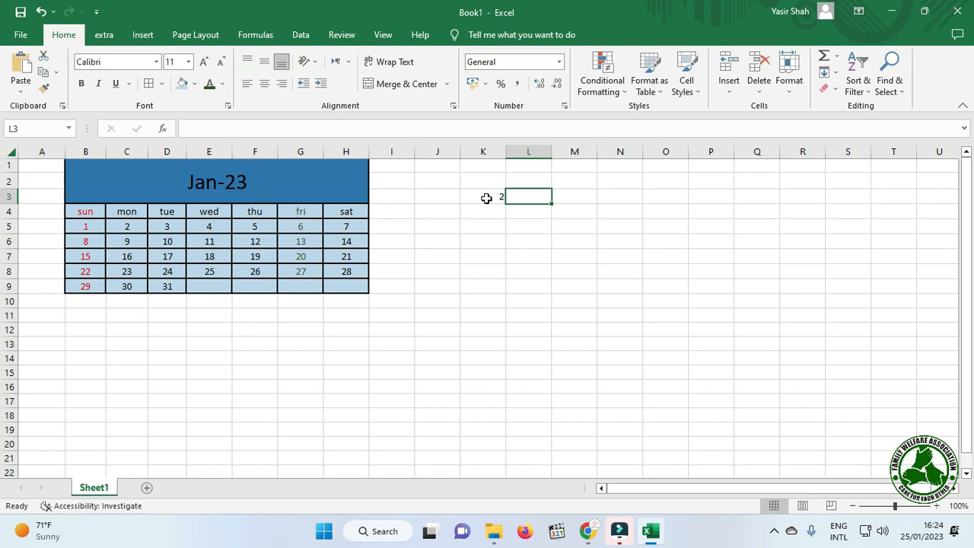
type("x")
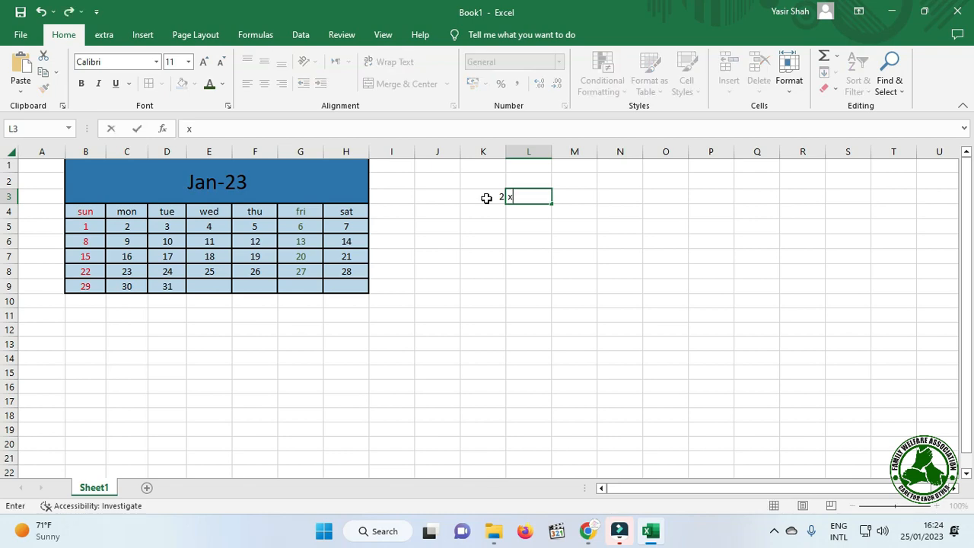
key("Tab")
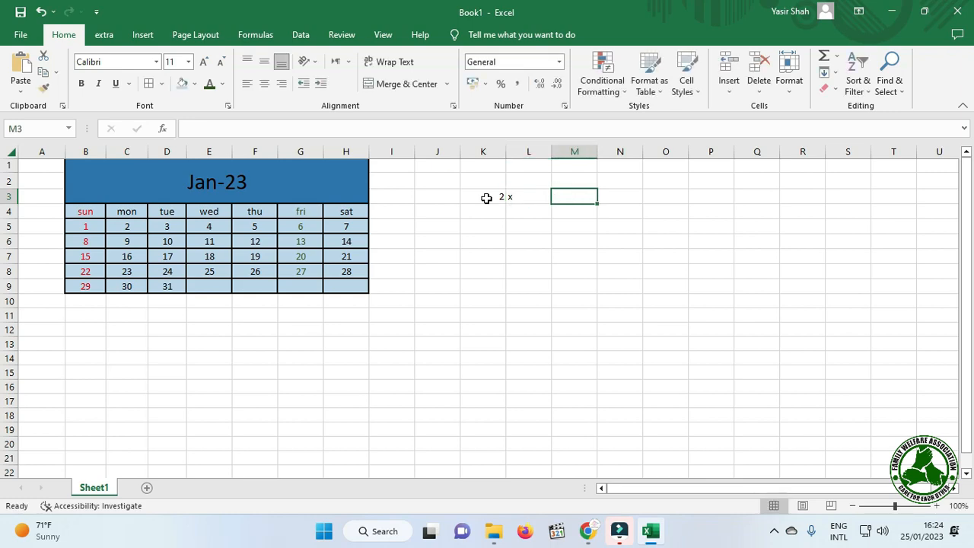
type("1")
key("Tab")
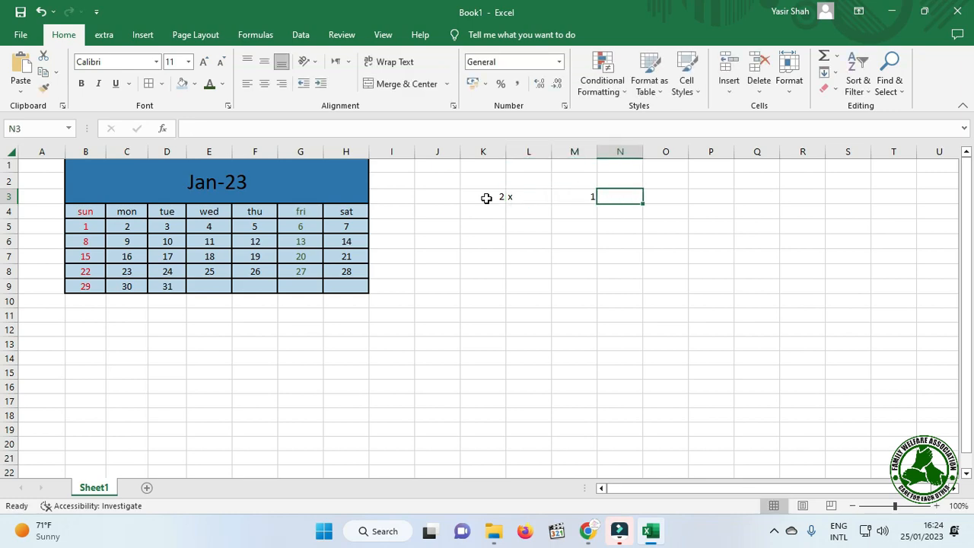
type("=")
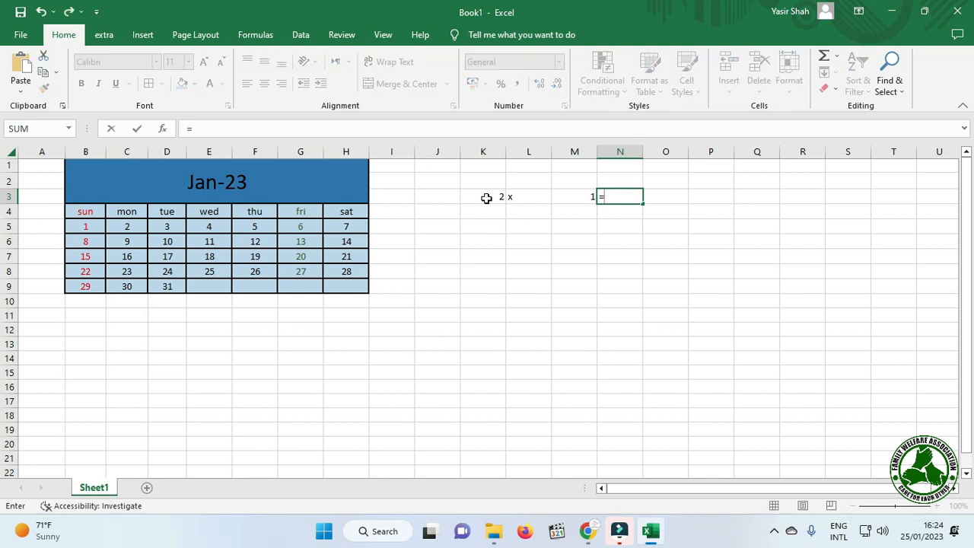
key("Tab")
type("2")
key("Tab")
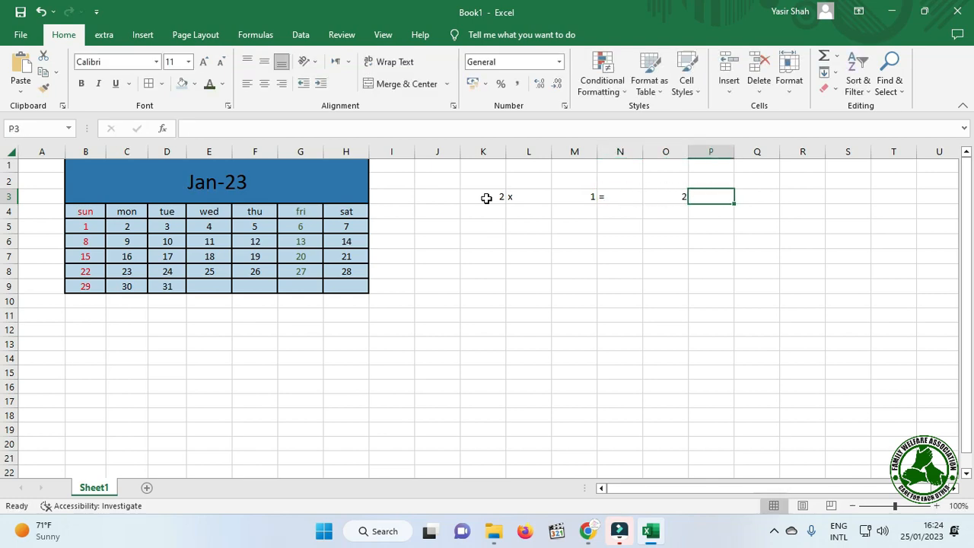
Enter the second multiplication table row as 2, x, 2, =, 4 across cells K4 to O4.
key("Left")
key("Left")
left_click(486, 198)
key("Return")
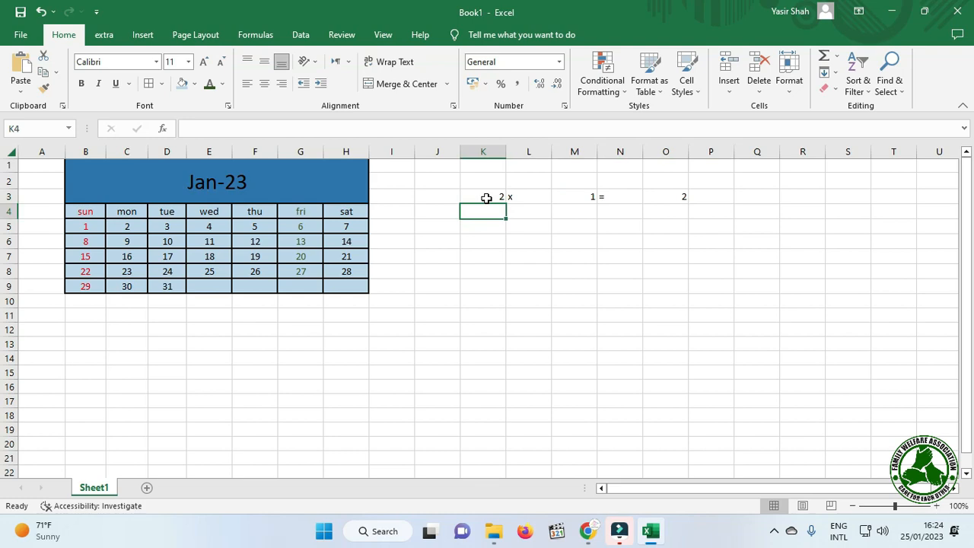
type("2")
key("Tab")
type("x")
key("Tab")
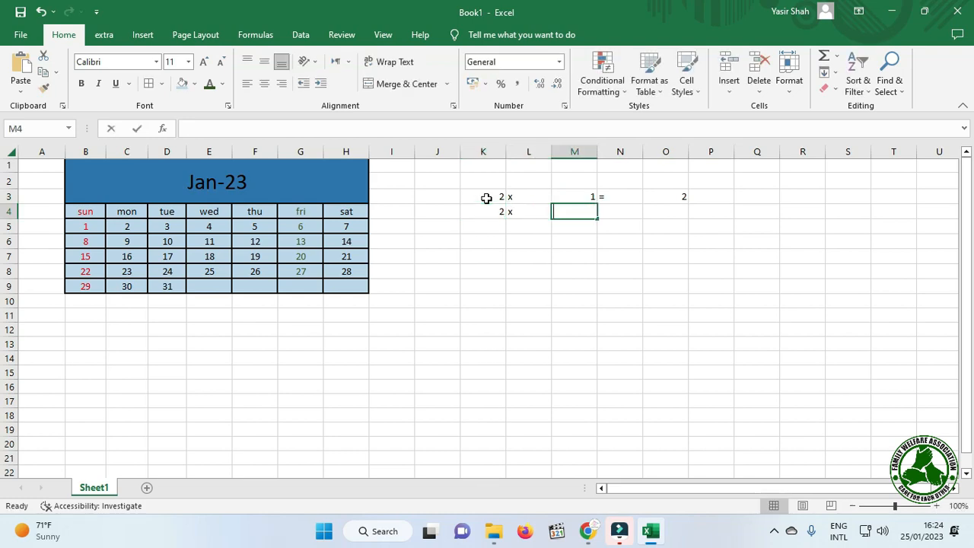
type("2")
key("Tab")
type("=")
key("Tab")
type("4")
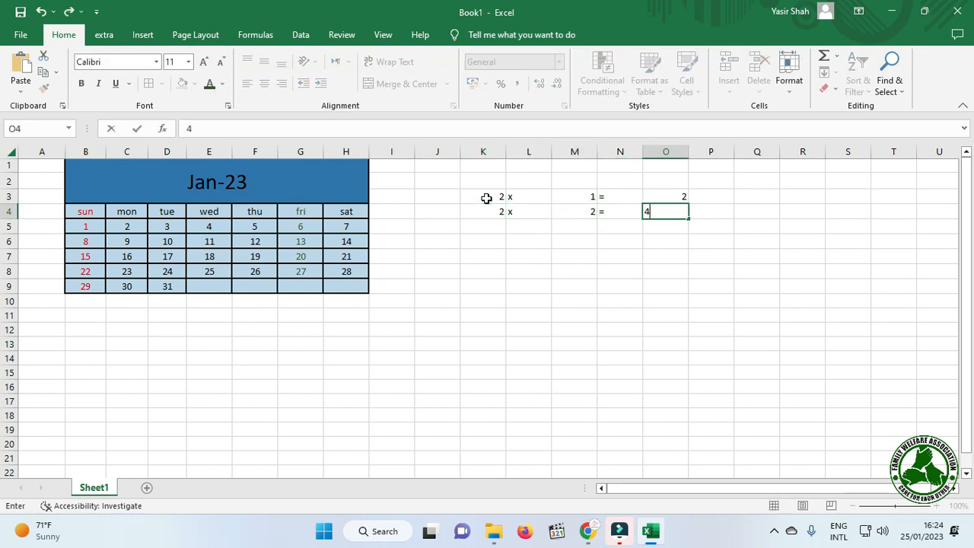
key("Tab")
Autofill the multiplication table from K3:O4 down to row 12, ending with 2 x 10 = 20.
left_click_drag(482, 194, 663, 206)
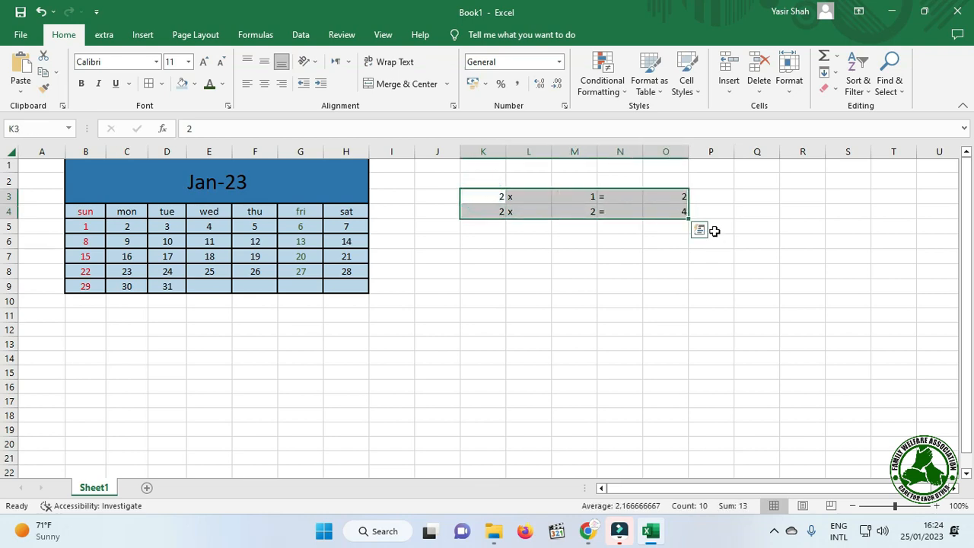
left_click(690, 216)
left_click_drag(482, 196, 690, 309)
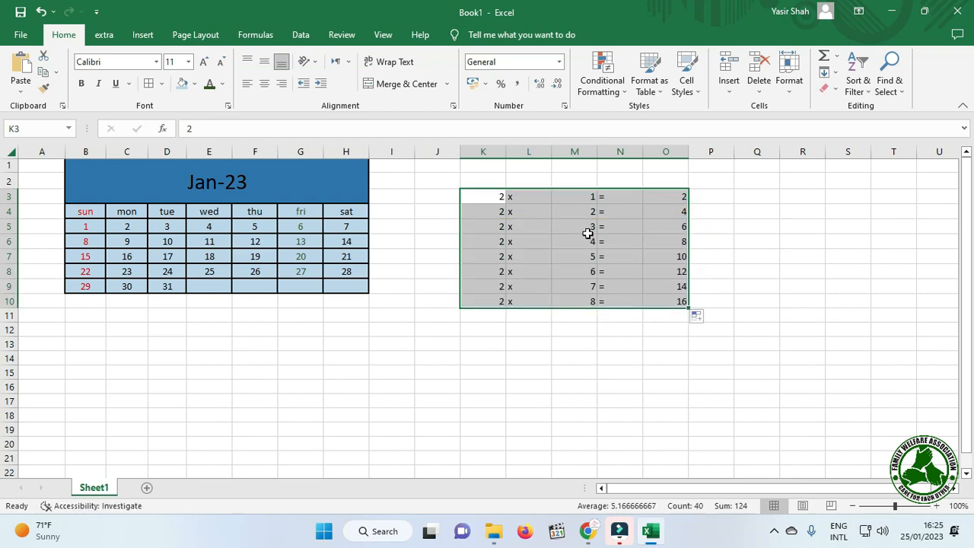
left_click_drag(690, 308, 499, 200)
left_click(688, 324)
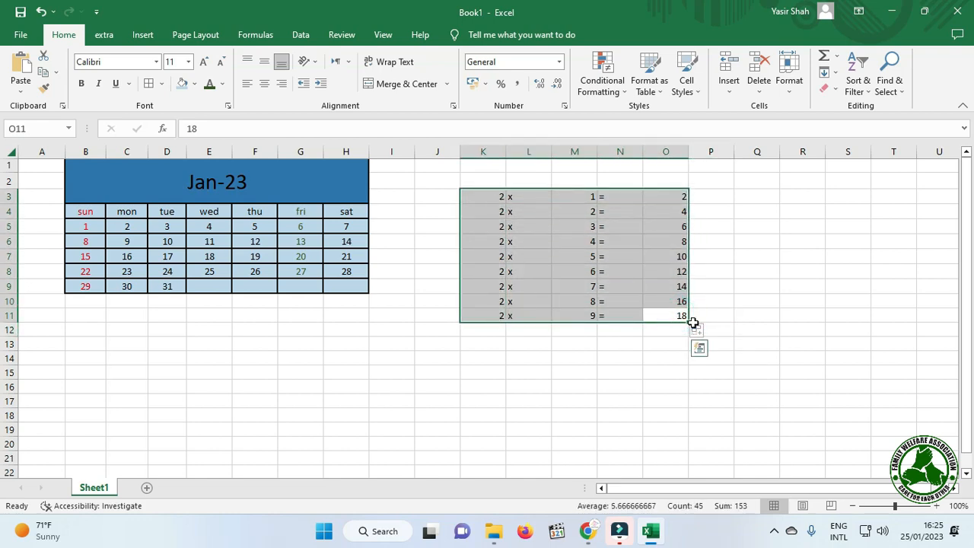
left_click_drag(691, 322, 714, 323)
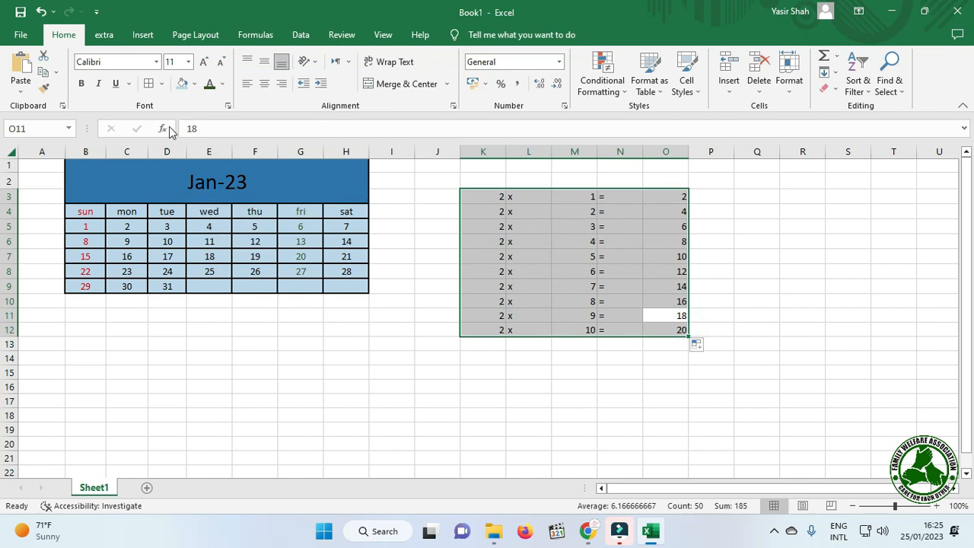
Apply borders around all cells of the multiplication table K3:O12 and autofit the widths of columns K to O to their contents.
left_click(148, 83)
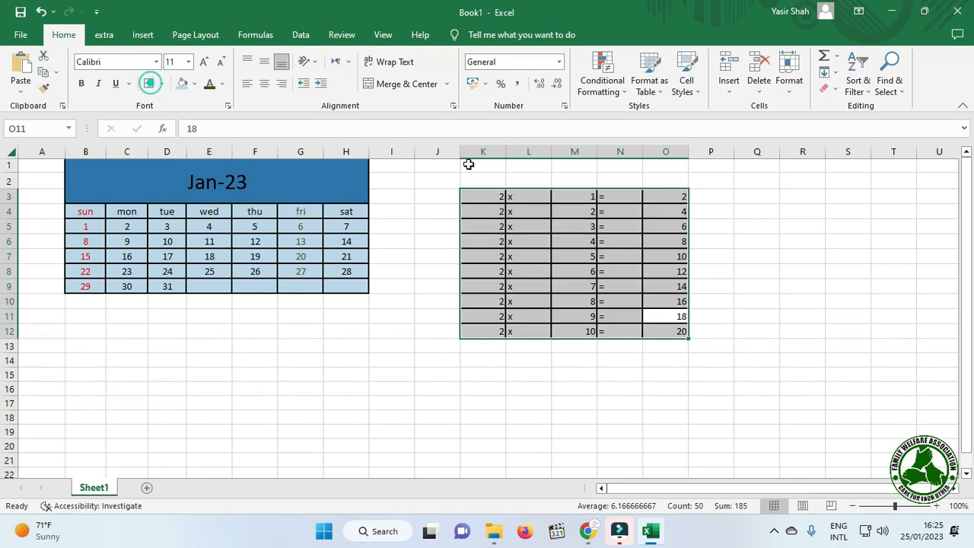
double_click(506, 152)
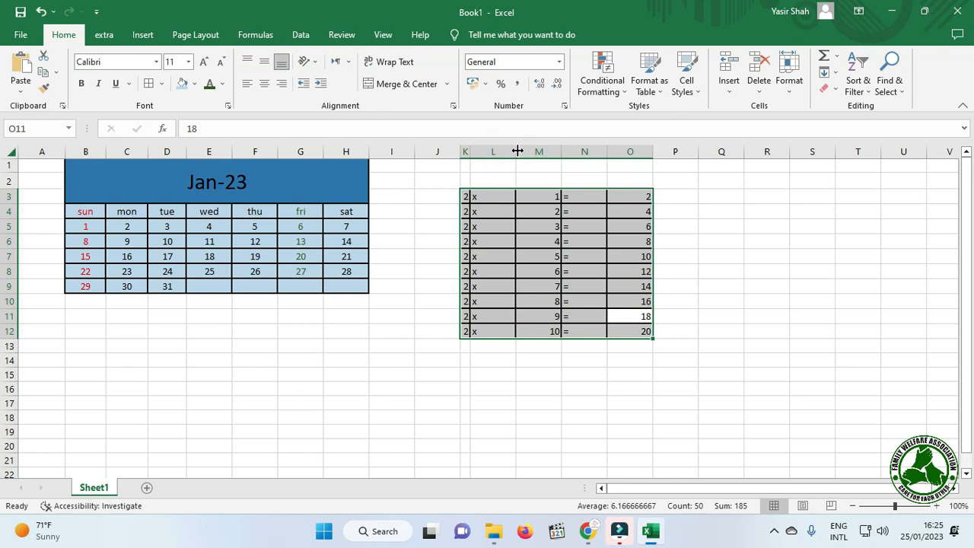
double_click(516, 151)
double_click(524, 152)
double_click(542, 151)
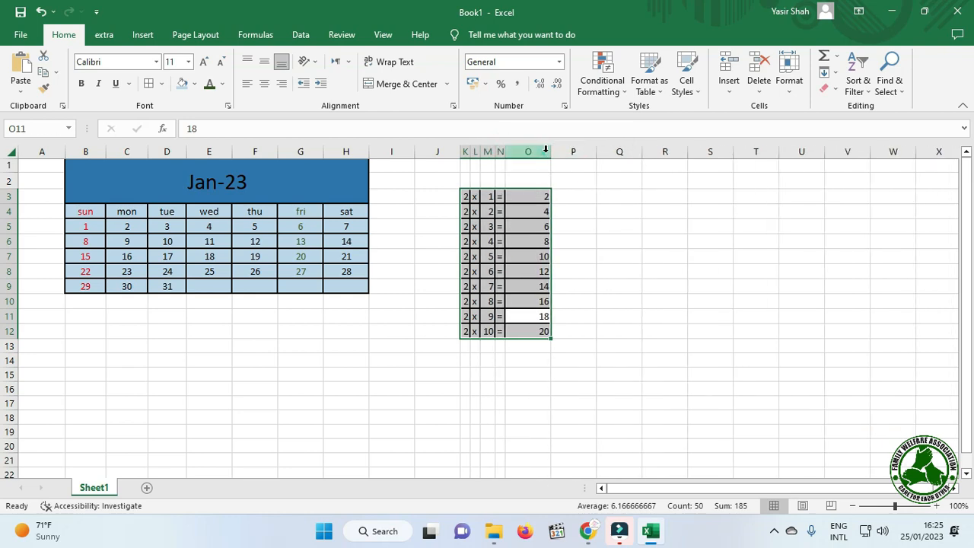
double_click(549, 151)
left_click(585, 270)
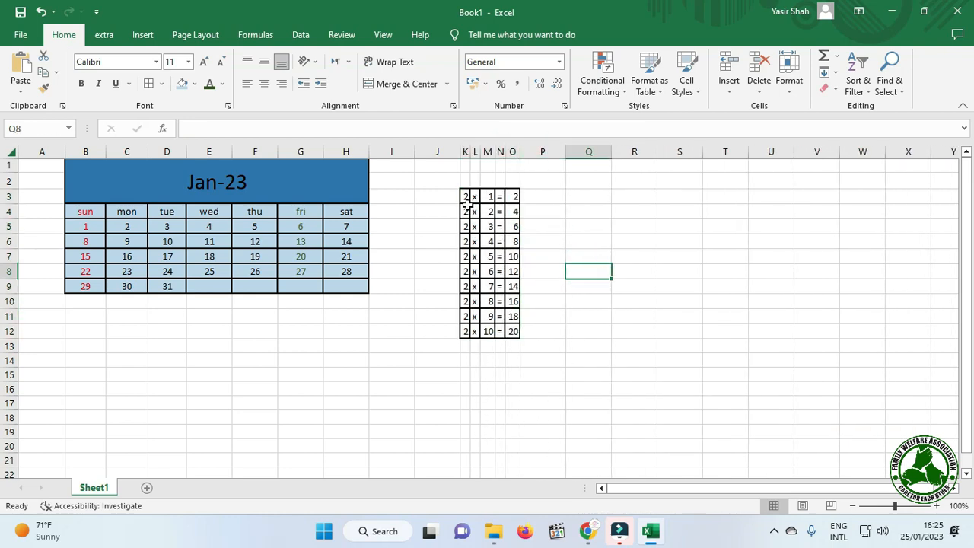
Center the contents of the multiplication table cells K3:O12 horizontally and vertically.
left_click_drag(512, 331, 465, 197)
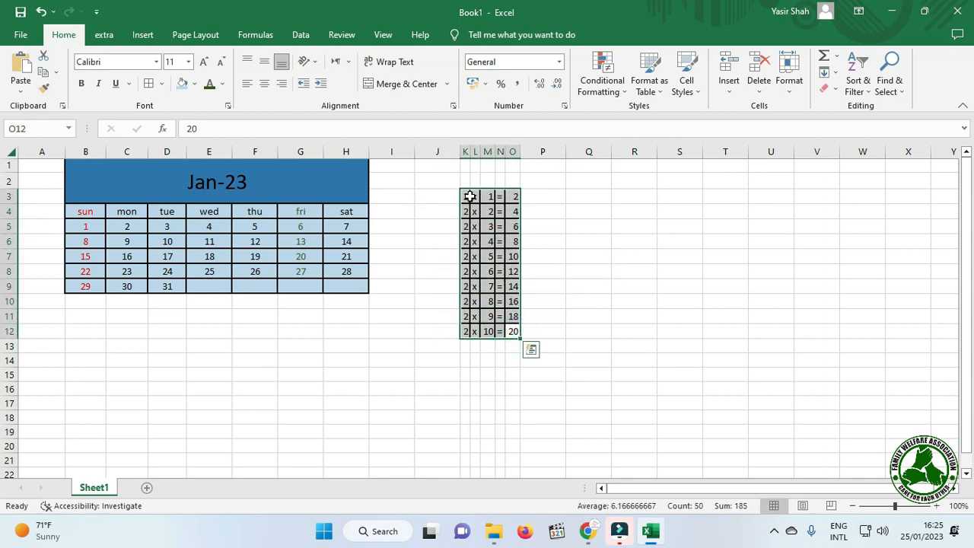
key("Return")
left_click(263, 85)
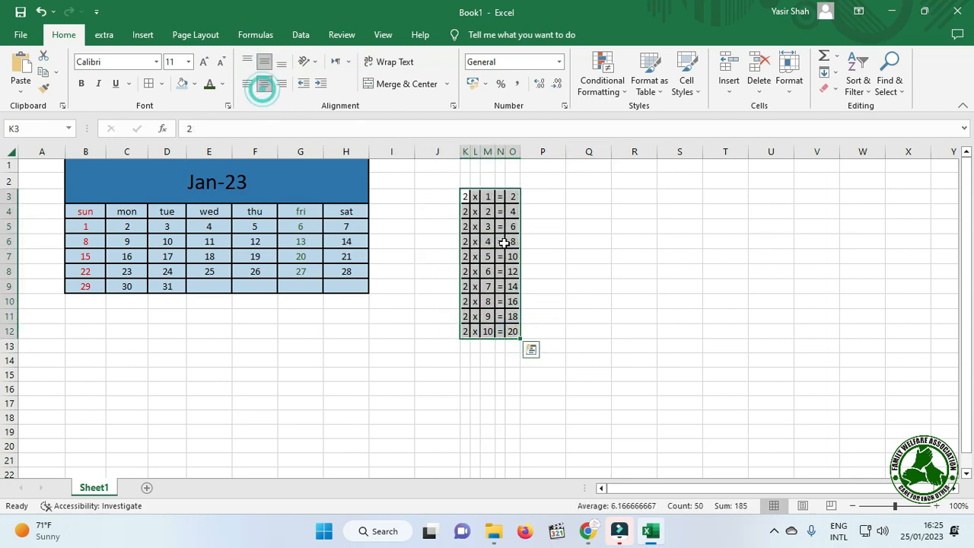
left_click(586, 271)
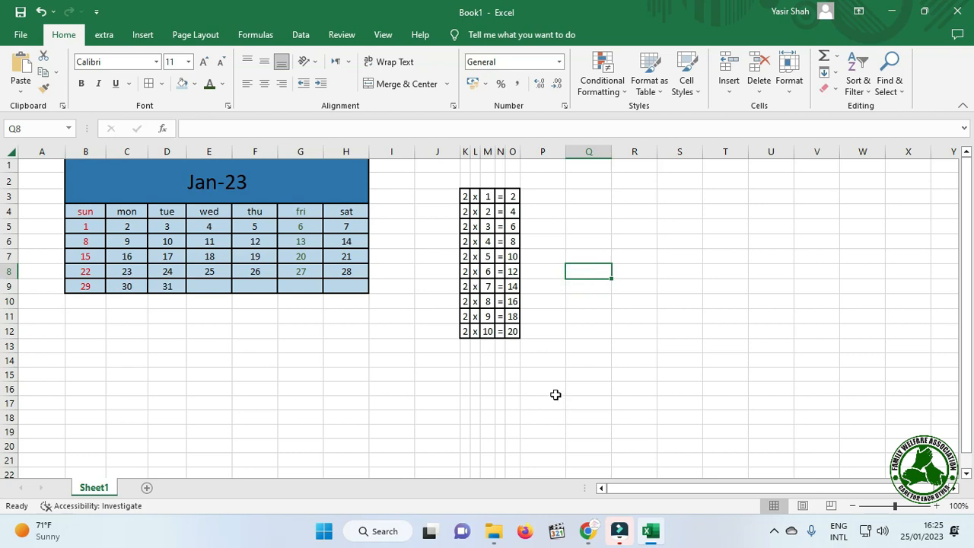